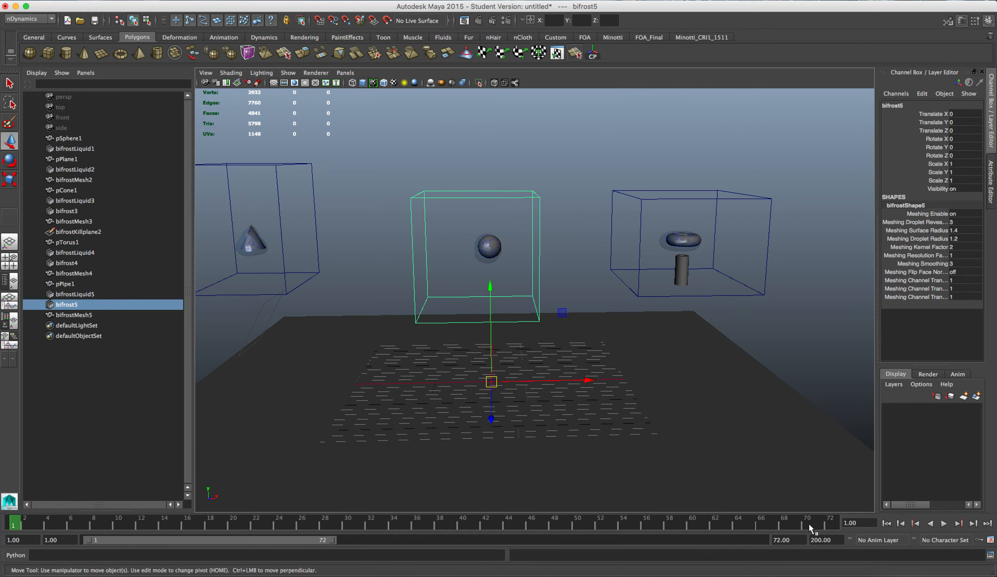
# Step: Play the Bifrost simulation to frame 72 and examine the liquid falling from the sphere onto the floor plane
pyautogui.click(942, 525)
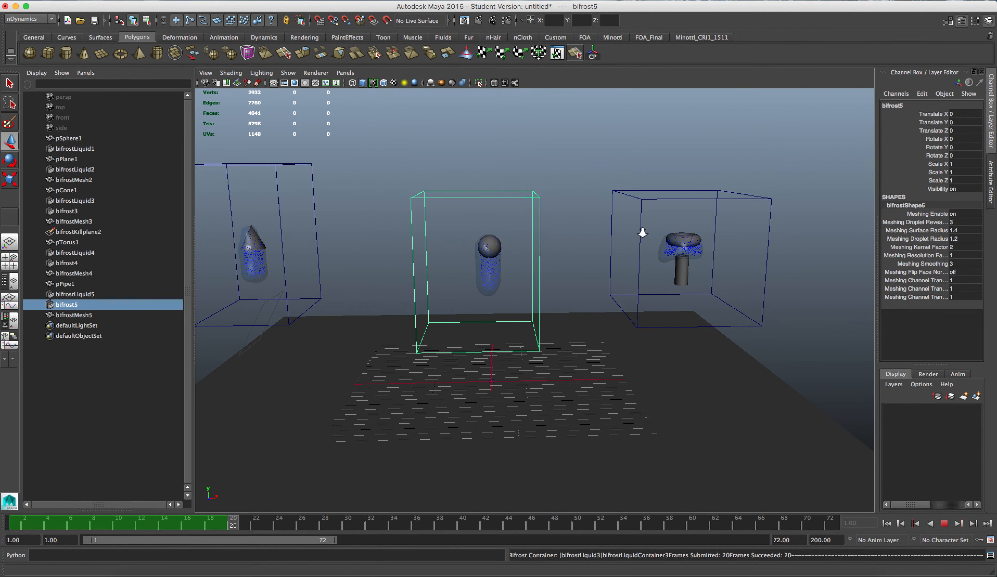
pyautogui.scroll(5, 576, 278)
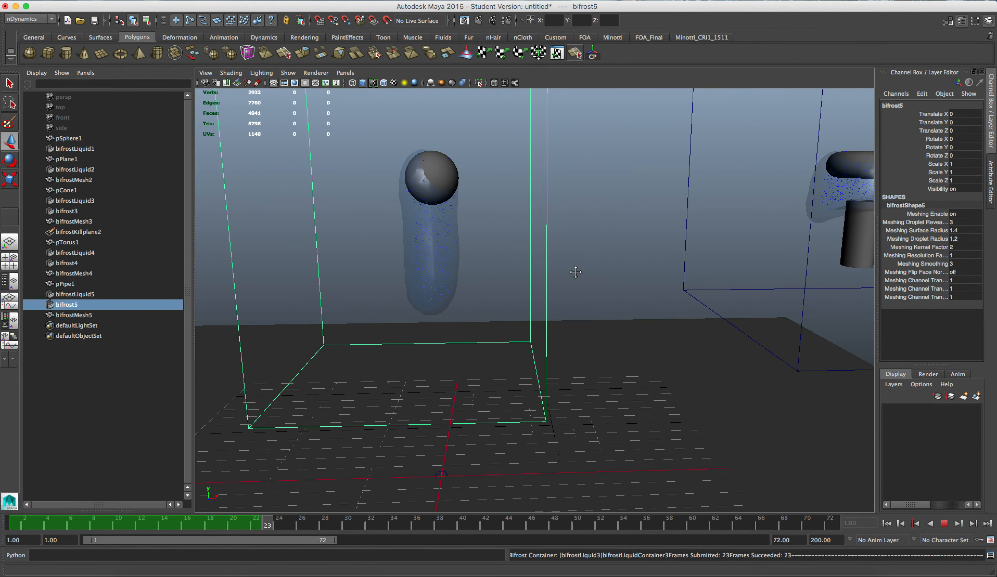
pyautogui.press('f')
pyautogui.press('Escape')
pyautogui.keyDown('alt'); pyautogui.moveTo(663, 372); pyautogui.dragTo(654, 331); pyautogui.keyUp('alt')
pyautogui.scroll(5, 652, 371)
pyautogui.click(942, 523)
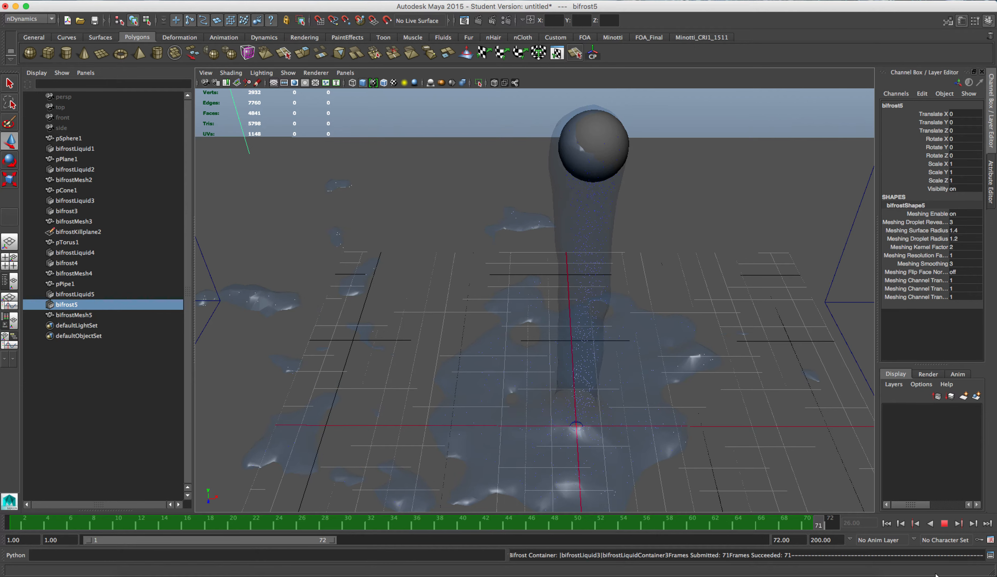
pyautogui.click(944, 525)
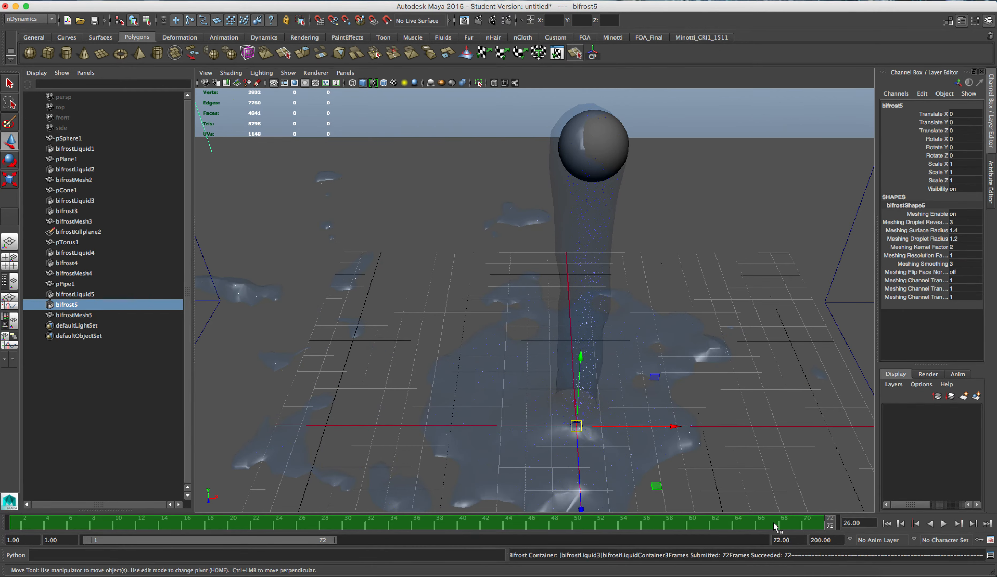
# Step: Replay and scrub the cached simulation to review the sphere's liquid splash, and rewind to frame 1
pyautogui.hotkey('alt', 'v')
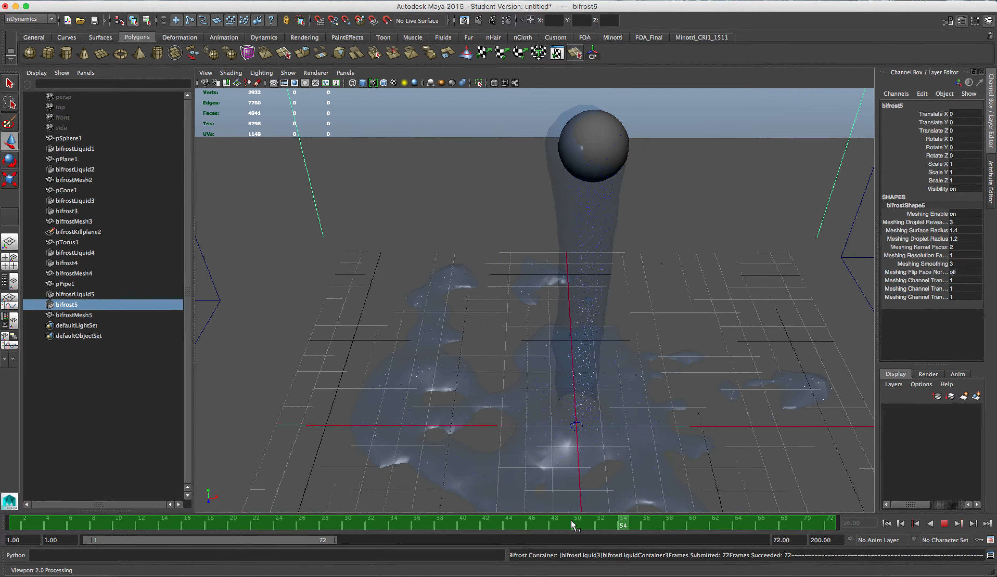
pyautogui.moveTo(472, 519); pyautogui.dragTo(714, 516)
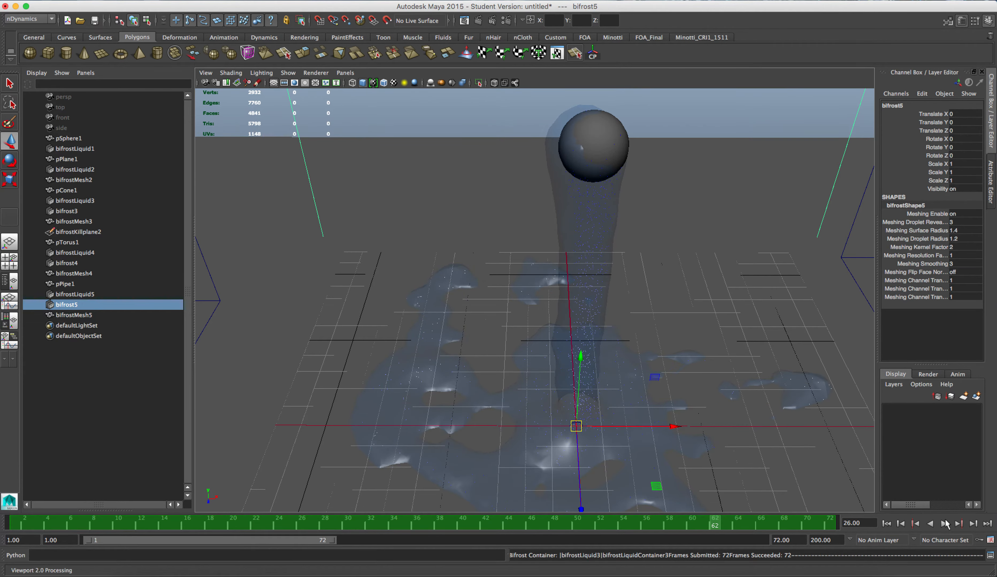
pyautogui.click(886, 525)
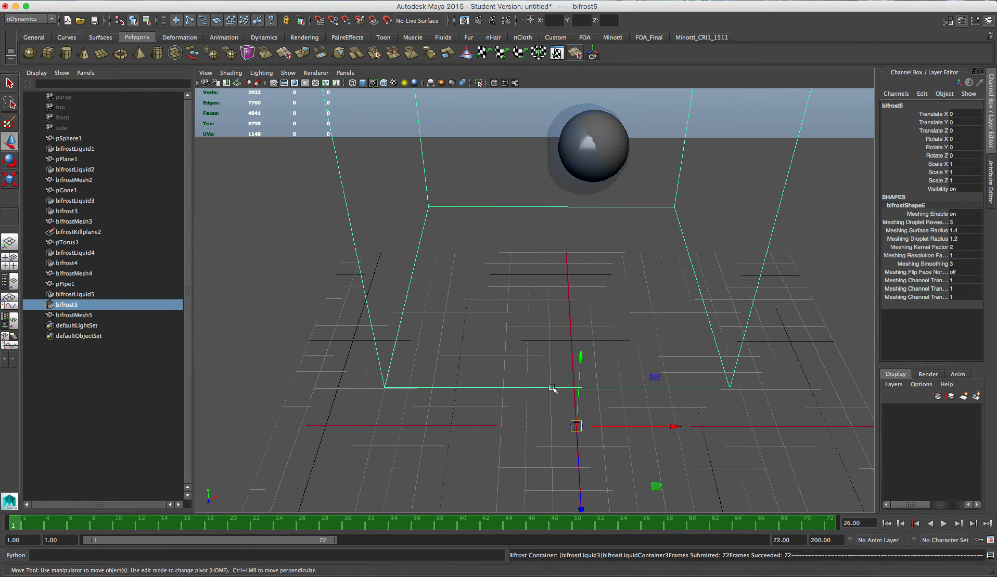
pyautogui.keyDown('alt'); pyautogui.moveTo(583, 351); pyautogui.dragTo(585, 305); pyautogui.keyUp('alt')
pyautogui.keyDown('alt'); pyautogui.moveTo(621, 337); pyautogui.dragTo(624, 383, button='middle'); pyautogui.keyUp('alt')
pyautogui.keyDown('alt'); pyautogui.moveTo(599, 356); pyautogui.dragTo(601, 354); pyautogui.keyUp('alt')
pyautogui.keyDown('alt'); pyautogui.moveTo(628, 340); pyautogui.dragTo(629, 381, button='middle'); pyautogui.keyUp('alt')
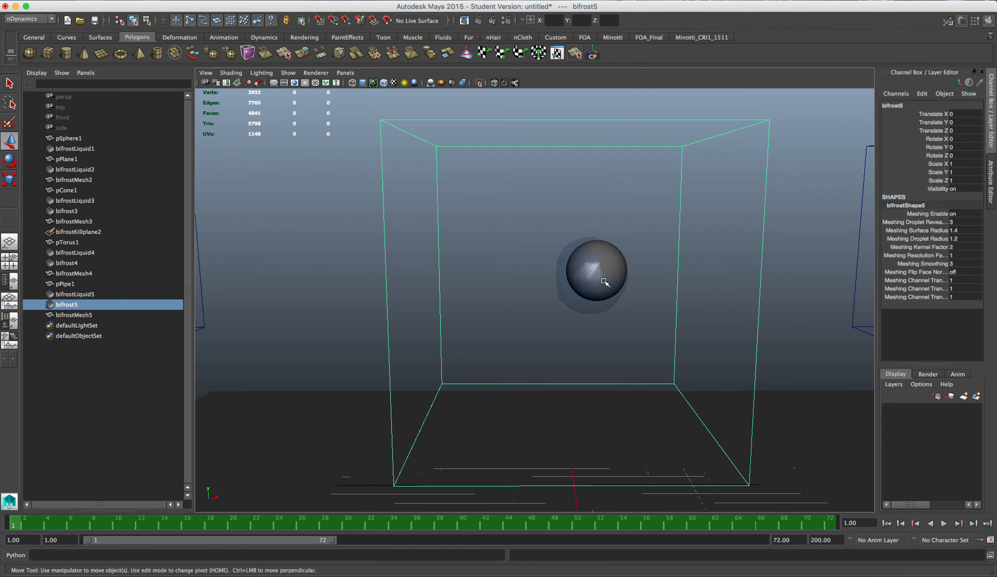
pyautogui.moveTo(729, 374)
pyautogui.keyDown('alt'); pyautogui.mouseDown()
pyautogui.moveTo(678, 370)
pyautogui.moveTo(735, 361)
pyautogui.mouseUp(); pyautogui.keyUp('alt')
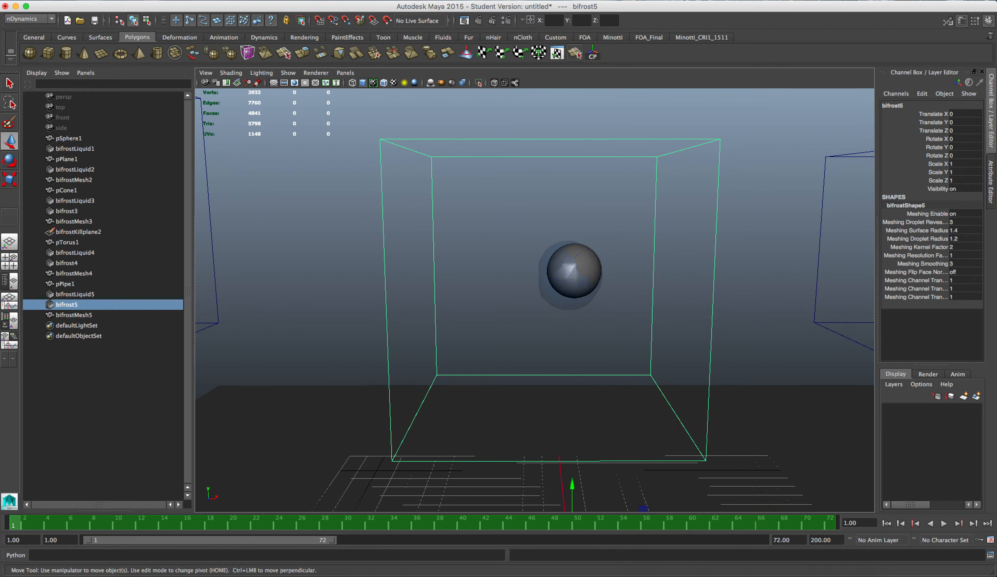
pyautogui.click(677, 1)
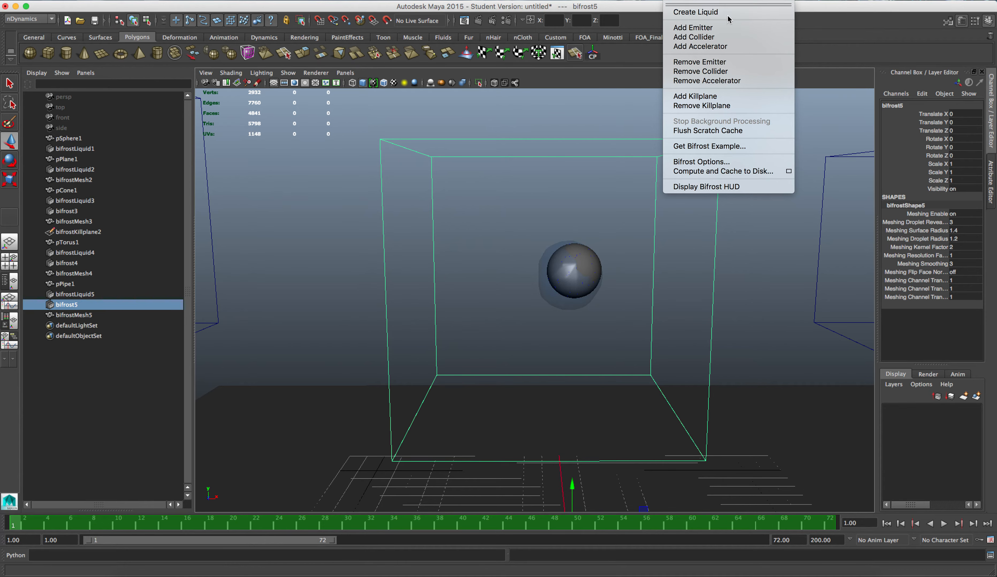
pyautogui.click(775, 265)
# Step: Select the pipe below the torus and show its attributes in the Attribute Editor
pyautogui.keyDown('alt'); pyautogui.moveTo(710, 375); pyautogui.dragTo(607, 387, button='right'); pyautogui.keyUp('alt')
pyautogui.keyDown('alt'); pyautogui.moveTo(619, 369); pyautogui.dragTo(425, 362, button='middle'); pyautogui.keyUp('alt')
pyautogui.keyDown('alt'); pyautogui.moveTo(541, 404); pyautogui.dragTo(527, 405); pyautogui.keyUp('alt')
pyautogui.keyDown('alt'); pyautogui.moveTo(602, 408); pyautogui.dragTo(702, 401, button='right'); pyautogui.keyUp('alt')
pyautogui.keyDown('alt'); pyautogui.moveTo(666, 360); pyautogui.dragTo(438, 325, button='middle'); pyautogui.keyUp('alt')
pyautogui.keyDown('alt'); pyautogui.moveTo(536, 347); pyautogui.dragTo(555, 348); pyautogui.keyUp('alt')
pyautogui.keyDown('alt'); pyautogui.moveTo(533, 348); pyautogui.dragTo(552, 376, button='middle'); pyautogui.keyUp('alt')
pyautogui.moveTo(549, 378)
pyautogui.keyDown('alt'); pyautogui.mouseDown()
pyautogui.moveTo(554, 385)
pyautogui.moveTo(541, 387)
pyautogui.mouseUp(); pyautogui.keyUp('alt')
pyautogui.keyDown('alt'); pyautogui.moveTo(542, 387); pyautogui.dragTo(571, 393, button='right'); pyautogui.keyUp('alt')
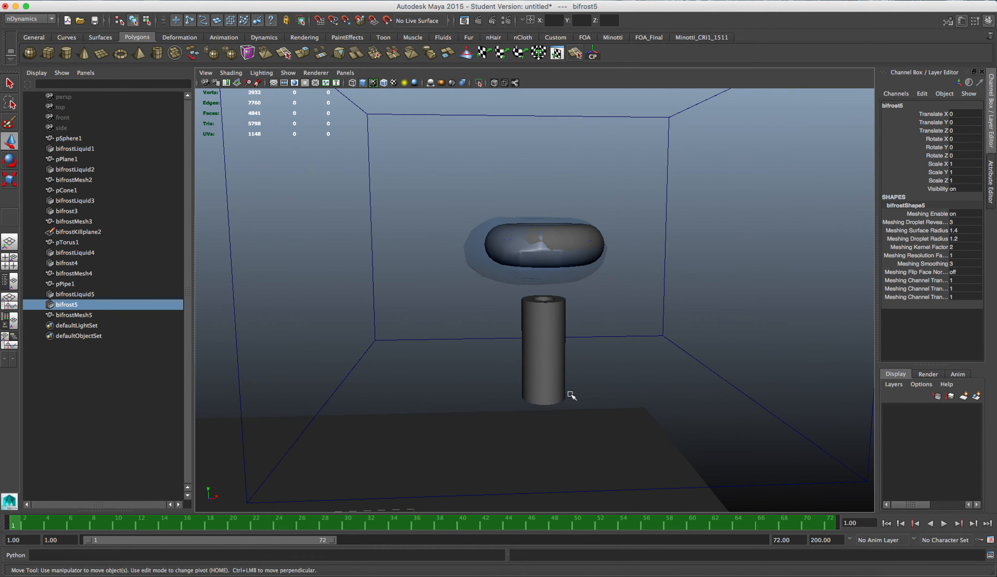
pyautogui.keyDown('alt'); pyautogui.moveTo(571, 390); pyautogui.dragTo(571, 399); pyautogui.keyUp('alt')
pyautogui.keyDown('alt'); pyautogui.moveTo(564, 375); pyautogui.dragTo(562, 326, button='middle'); pyautogui.keyUp('alt')
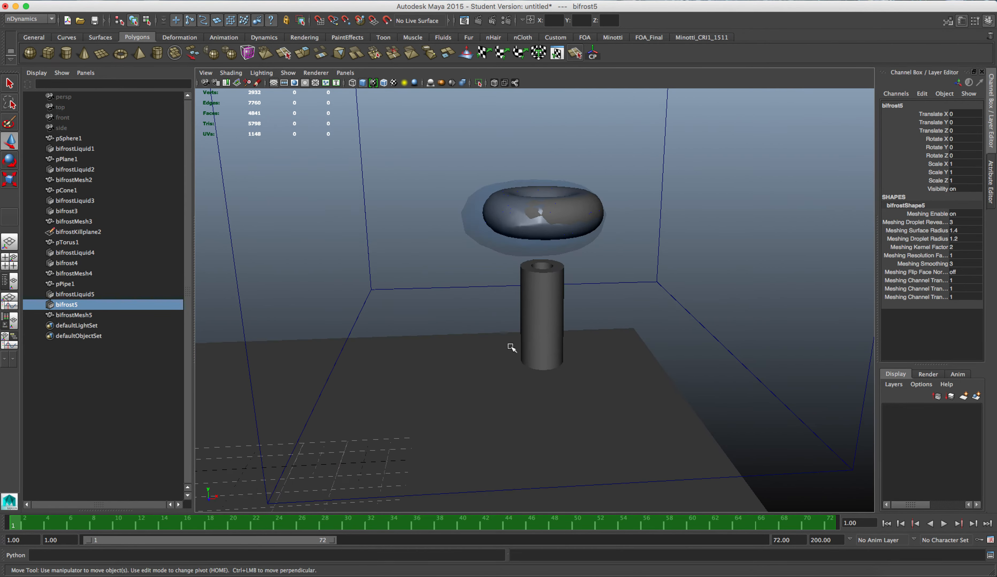
pyautogui.click(559, 320)
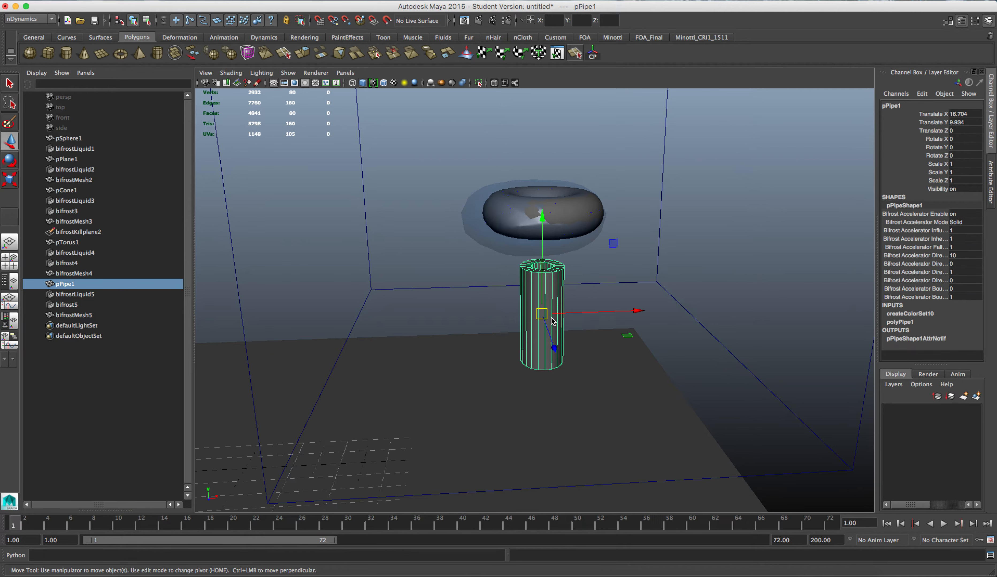
pyautogui.click(991, 190)
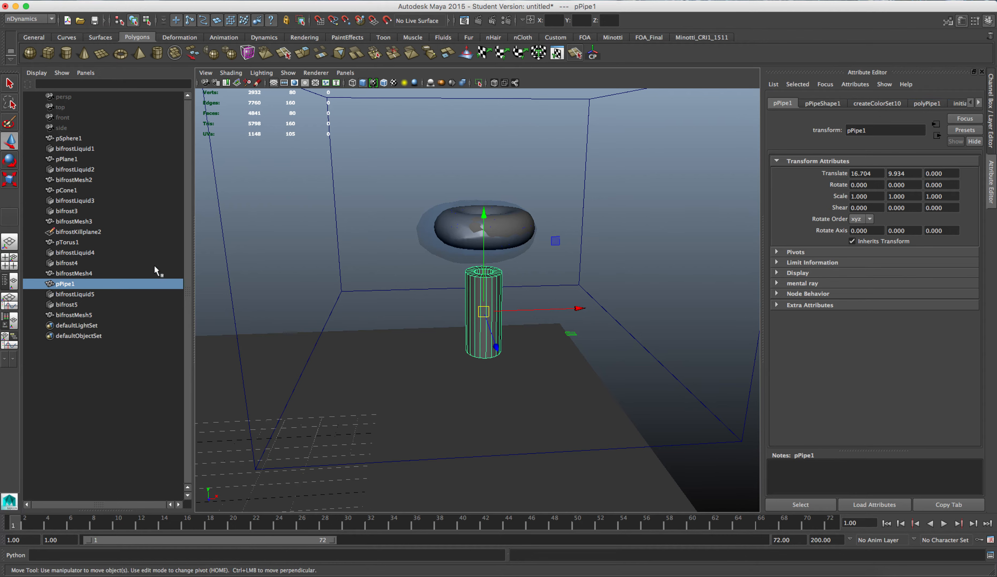
# Step: Select the torus's bifrost4 liquid and show the Acceleration settings of bifrostLiquidContainer4
pyautogui.click(334, 193)
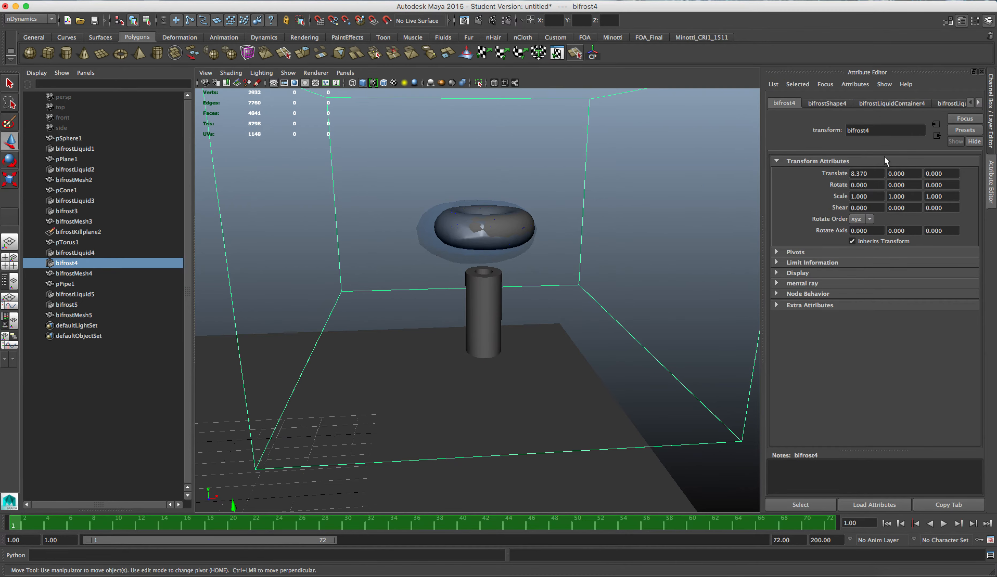
pyautogui.click(896, 104)
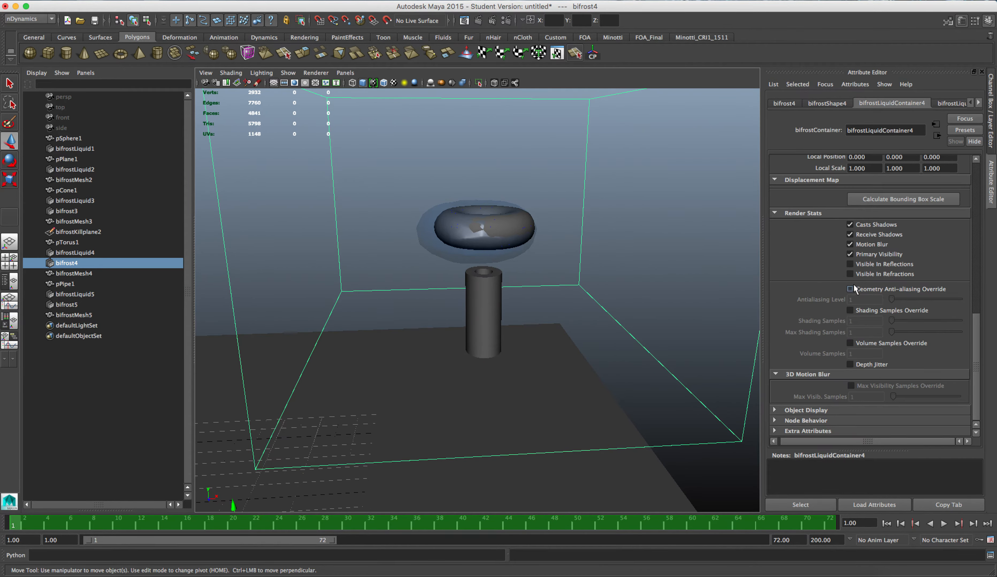
pyautogui.scroll(10, 869, 238)
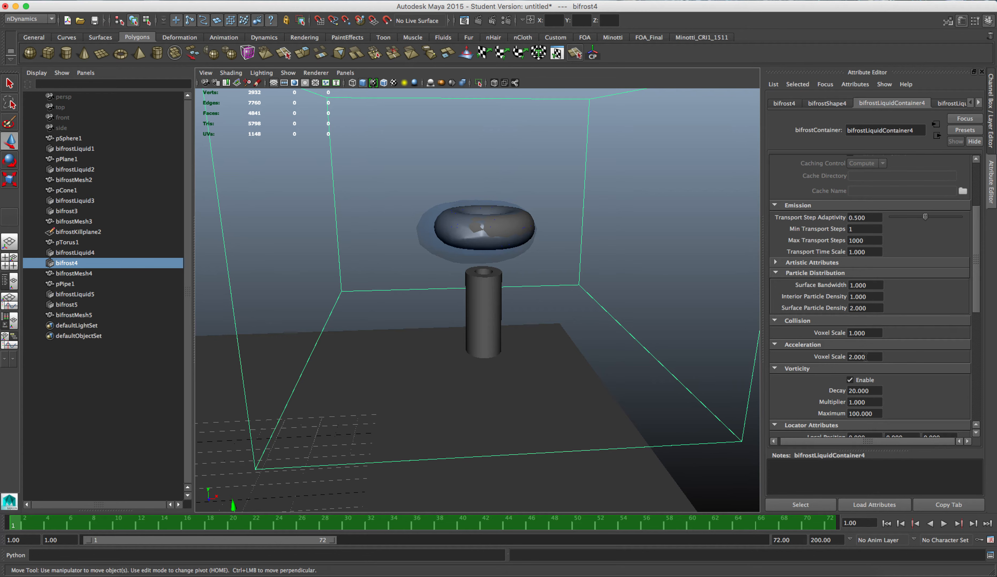
pyautogui.click(853, 357)
pyautogui.write('1')
pyautogui.press('Return')
pyautogui.click(852, 359)
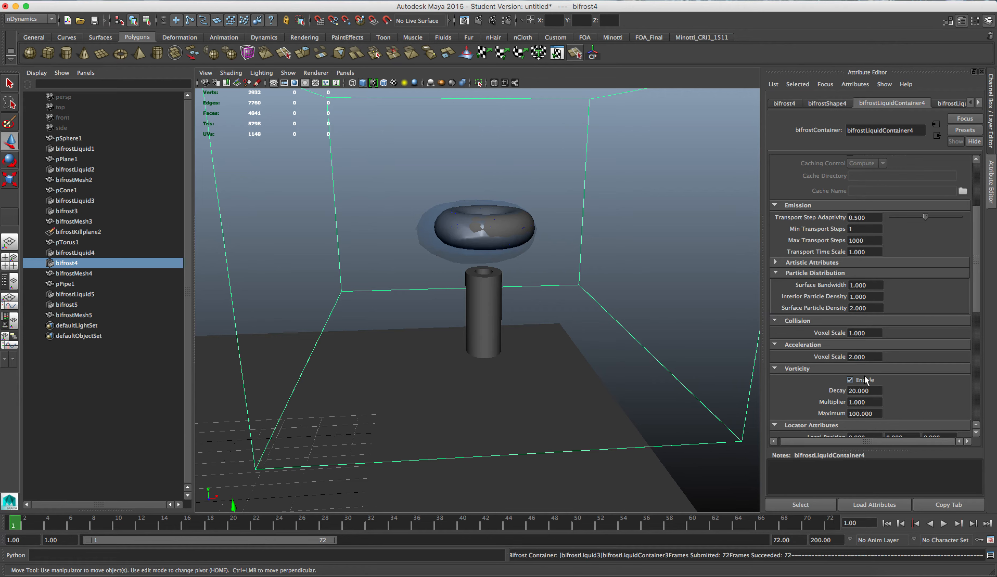
# Step: Play the simulation to frame 33 to examine how the pipe accelerator affects the torus's liquid
pyautogui.click(943, 528)
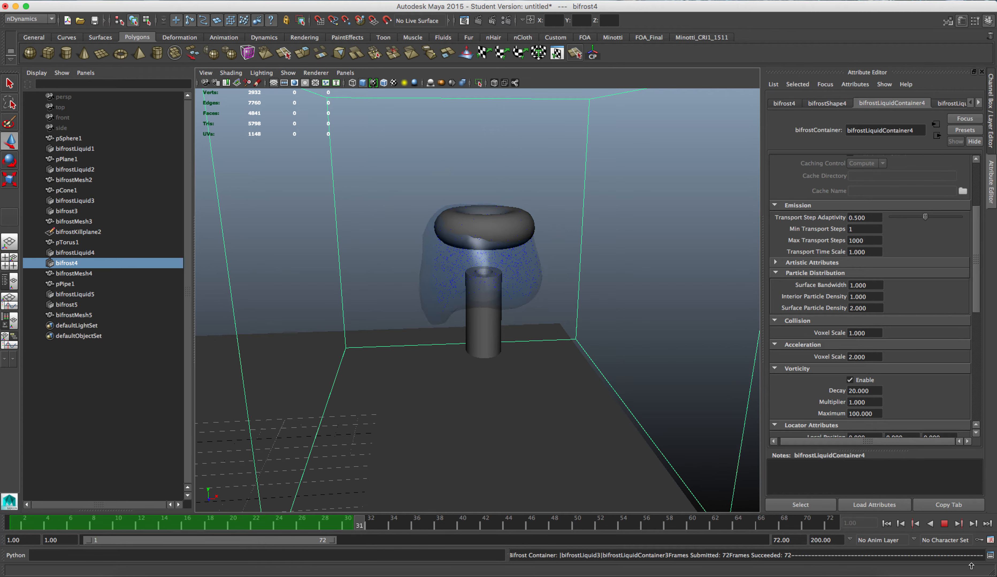
pyautogui.click(944, 524)
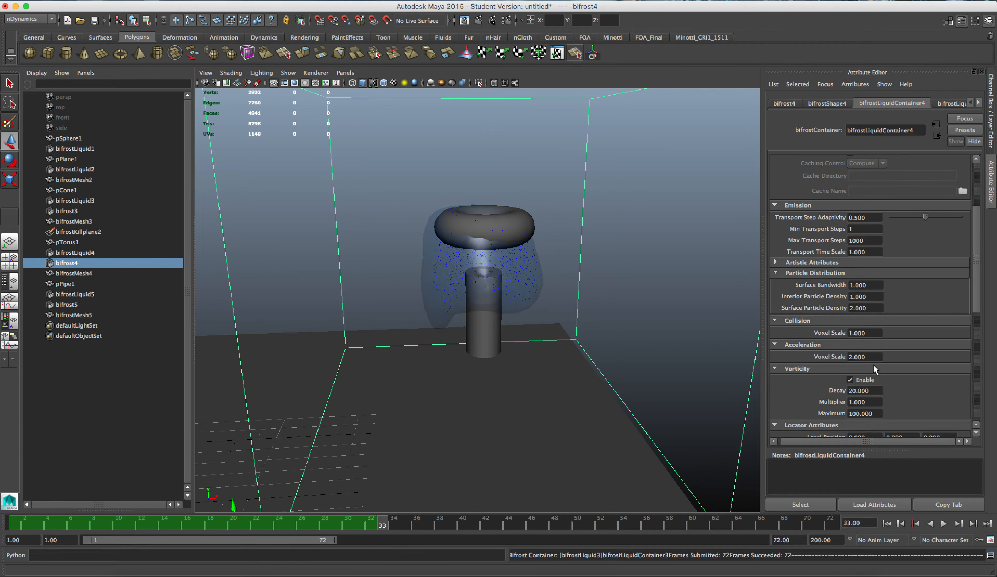
# Step: Set the Acceleration Voxel Scale of bifrostLiquidContainer4 to -5 and play the simulation to test the torus's liquid
pyautogui.click(850, 357)
pyautogui.press('Return')
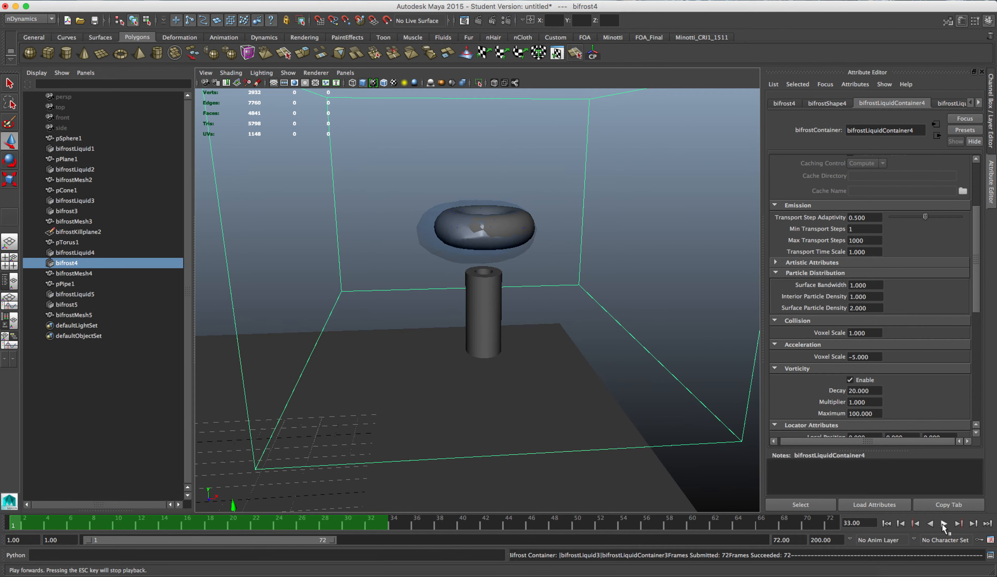
pyautogui.click(943, 524)
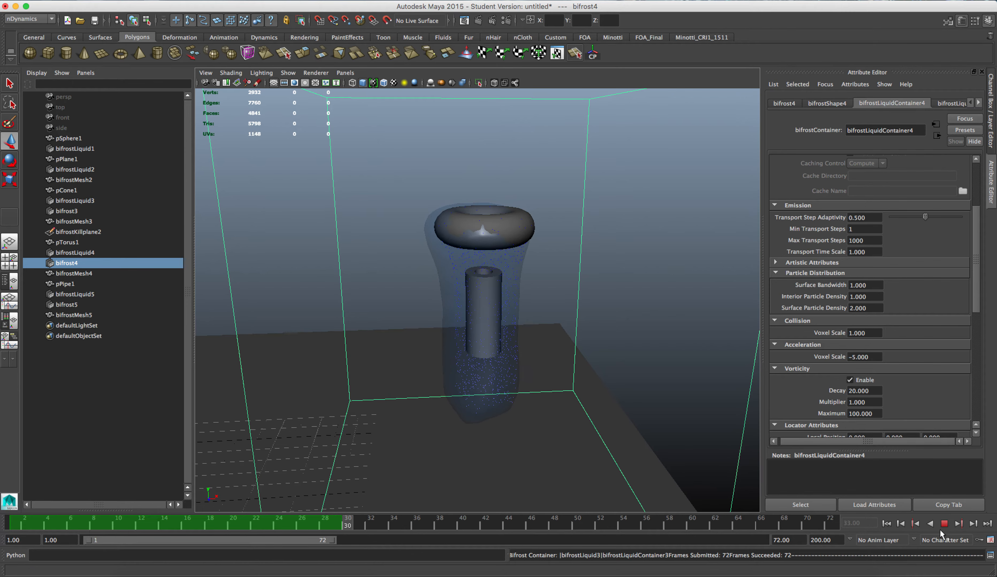
pyautogui.click(944, 524)
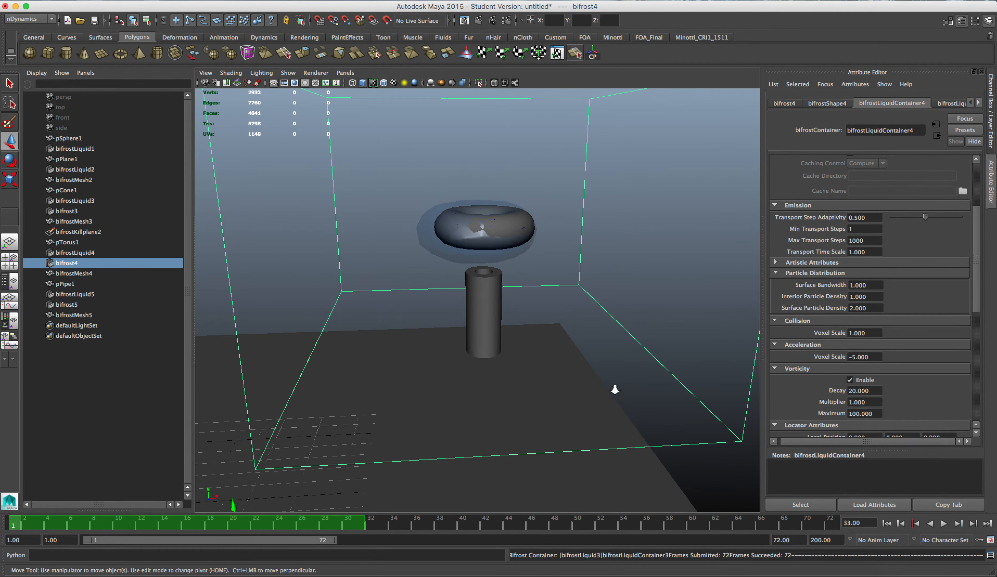
# Step: Scale down the killplane below the cone uniformly, and clear the selection
pyautogui.keyDown('alt'); pyautogui.moveTo(615, 390); pyautogui.dragTo(527, 375, button='right'); pyautogui.keyUp('alt')
pyautogui.keyDown('alt'); pyautogui.moveTo(519, 369); pyautogui.dragTo(733, 360, button='middle'); pyautogui.keyUp('alt')
pyautogui.keyDown('alt'); pyautogui.moveTo(396, 349); pyautogui.dragTo(729, 343, button='middle'); pyautogui.keyUp('alt')
pyautogui.keyDown('alt'); pyautogui.moveTo(504, 344); pyautogui.dragTo(729, 343, button='middle'); pyautogui.keyUp('alt')
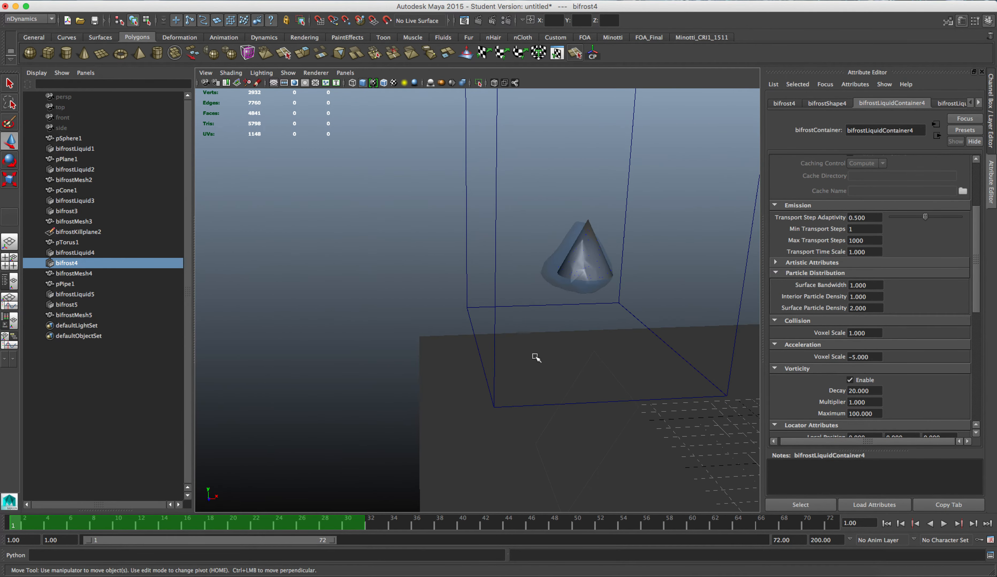
pyautogui.keyDown('alt'); pyautogui.moveTo(536, 357); pyautogui.dragTo(521, 355); pyautogui.keyUp('alt')
pyautogui.keyDown('alt'); pyautogui.moveTo(546, 352); pyautogui.dragTo(488, 308, button='middle'); pyautogui.keyUp('alt')
pyautogui.click(536, 345)
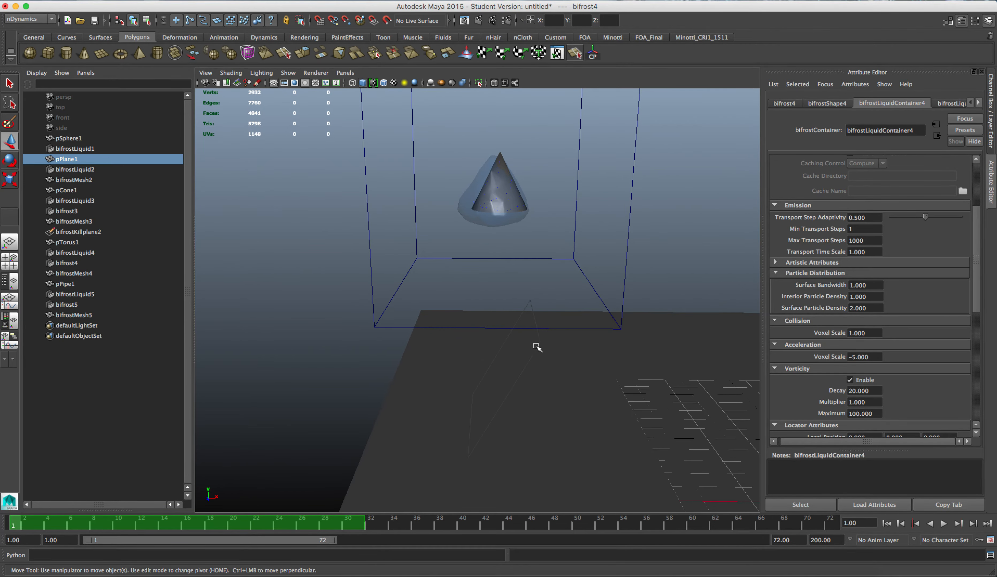
pyautogui.keyDown('alt'); pyautogui.moveTo(680, 271); pyautogui.dragTo(670, 263); pyautogui.keyUp('alt')
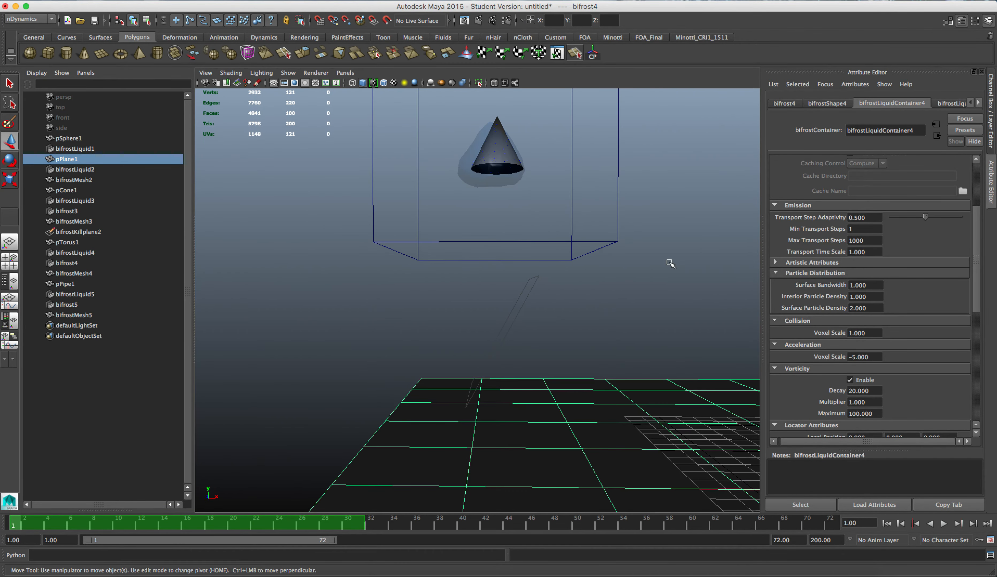
pyautogui.click(526, 302)
pyautogui.moveTo(522, 279); pyautogui.dragTo(589, 363)
pyautogui.press('r')
pyautogui.moveTo(495, 374); pyautogui.dragTo(451, 374)
pyautogui.press('super+z')
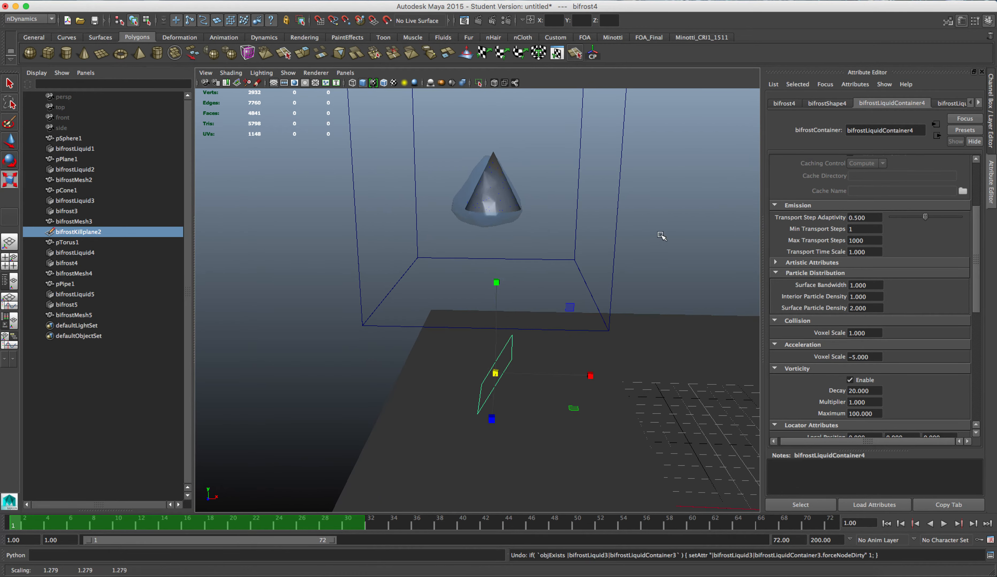
pyautogui.click(659, 235)
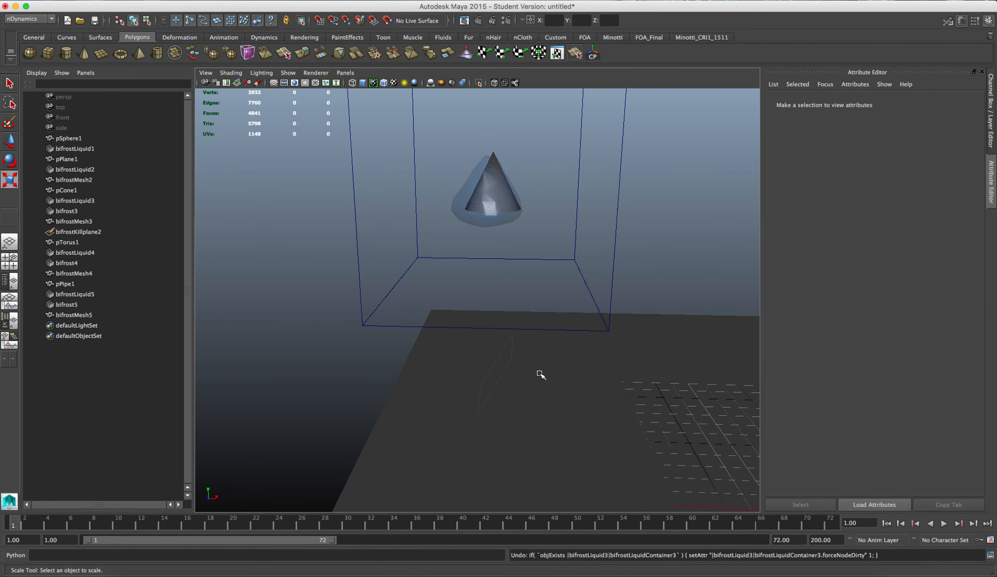
# Step: Scale the killplane below the cone up slightly, and clear the selection
pyautogui.keyDown('alt'); pyautogui.moveTo(541, 375); pyautogui.dragTo(507, 345); pyautogui.keyUp('alt')
pyautogui.click(514, 343)
pyautogui.moveTo(493, 354); pyautogui.dragTo(507, 355)
pyautogui.click(636, 273)
pyautogui.keyDown('alt'); pyautogui.moveTo(662, 229); pyautogui.dragTo(555, 216); pyautogui.keyUp('alt')
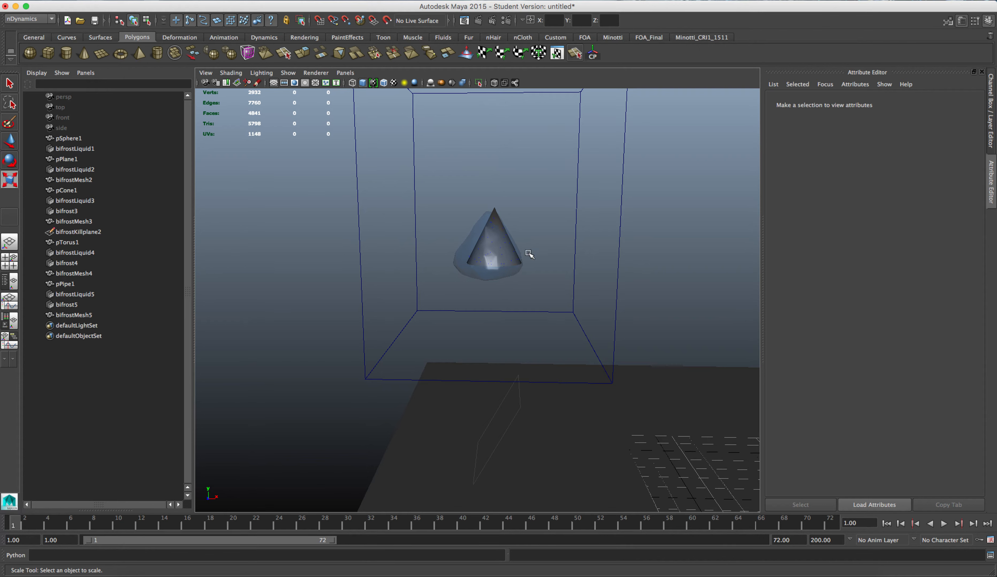
# Step: Play the simulation to frame 43 to examine the cone's liquid at the killplane, and rewind to frame 1
pyautogui.click(710, 3)
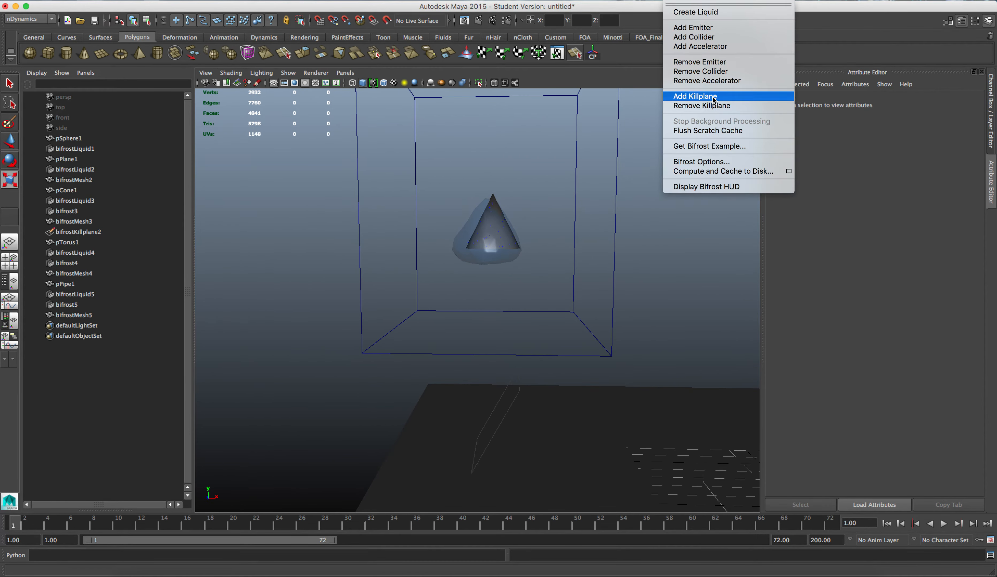
pyautogui.click(651, 316)
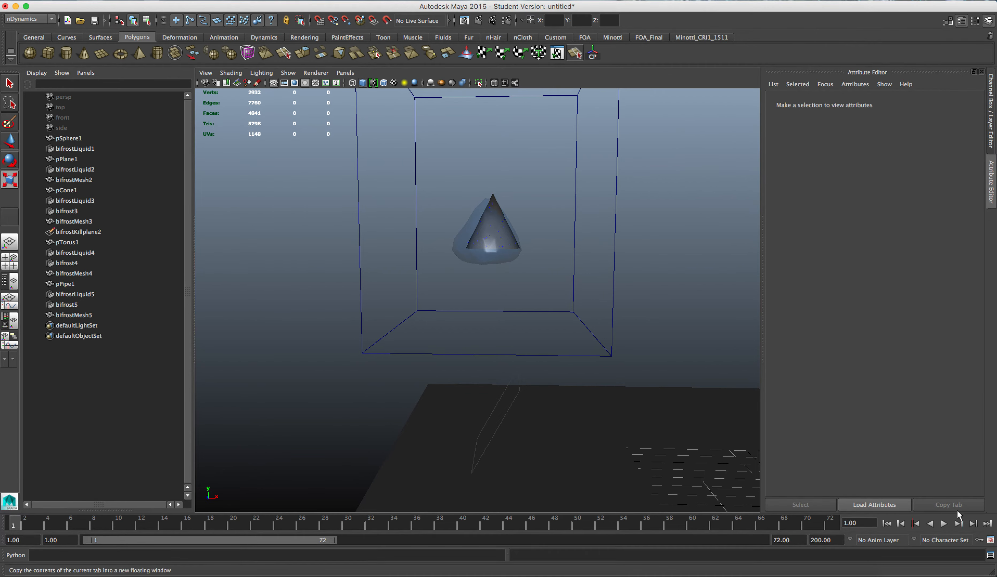
pyautogui.click(944, 524)
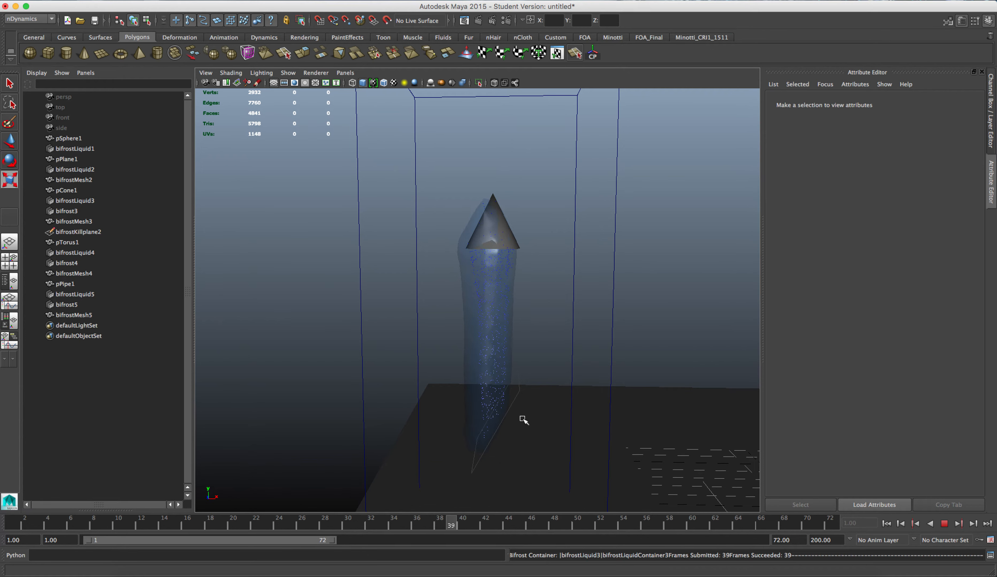
pyautogui.click(944, 524)
pyautogui.click(886, 524)
pyautogui.keyDown('alt'); pyautogui.moveTo(625, 362); pyautogui.dragTo(483, 363, button='right'); pyautogui.keyUp('alt')
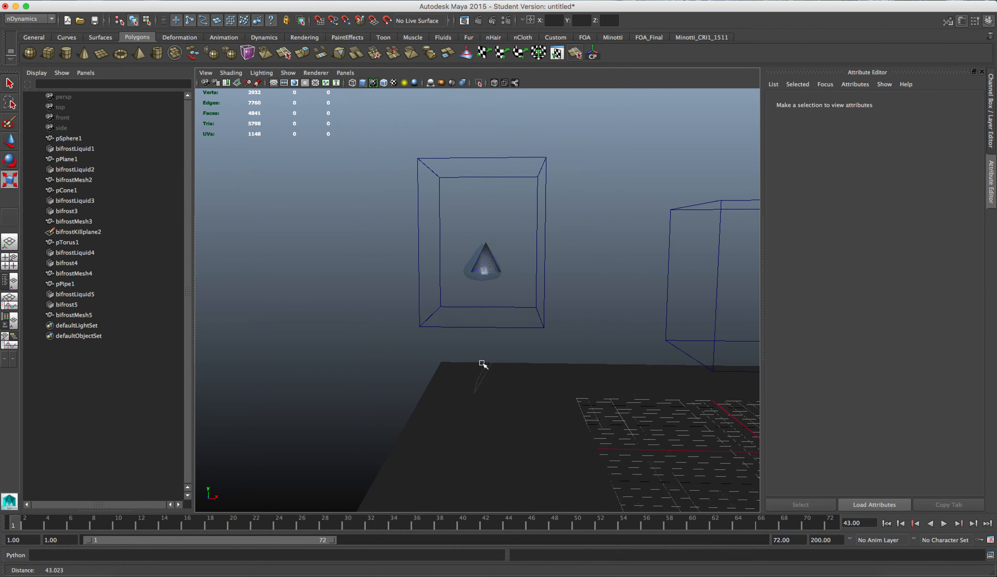
pyautogui.keyDown('alt'); pyautogui.moveTo(612, 341); pyautogui.dragTo(443, 328, button='middle'); pyautogui.keyUp('alt')
pyautogui.keyDown('alt'); pyautogui.moveTo(555, 362); pyautogui.dragTo(433, 362, button='right'); pyautogui.keyUp('alt')
pyautogui.keyDown('alt'); pyautogui.moveTo(589, 360); pyautogui.dragTo(510, 362, button='middle'); pyautogui.keyUp('alt')
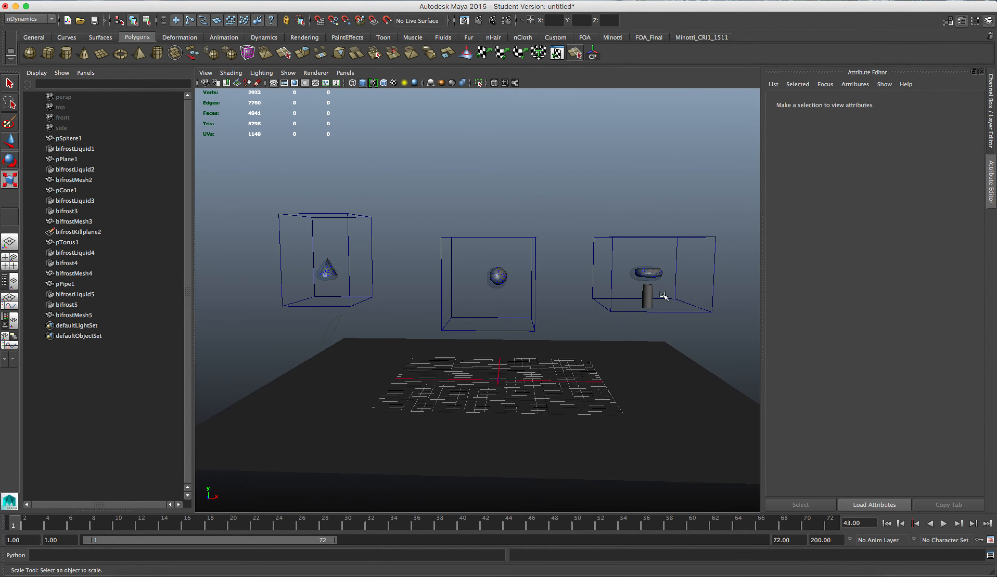
pyautogui.keyDown('alt'); pyautogui.moveTo(679, 311); pyautogui.dragTo(423, 309, button='middle'); pyautogui.keyUp('alt')
pyautogui.keyDown('alt'); pyautogui.moveTo(512, 334); pyautogui.dragTo(670, 321, button='middle'); pyautogui.keyUp('alt')
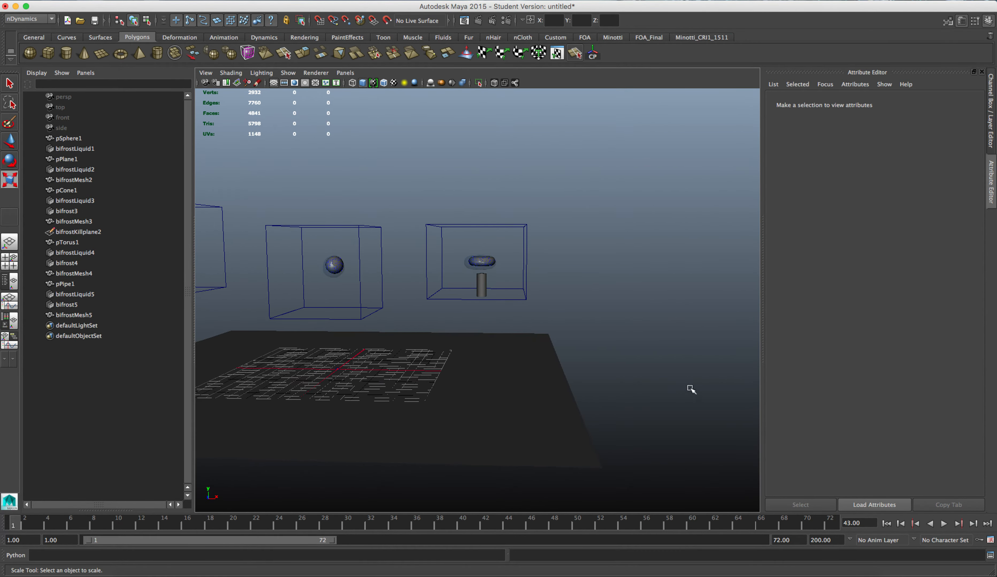
# Step: Hide the existing emitter shapes, liquids, meshes, collider plane, pipe and killplane to clear the scene
pyautogui.keyDown('alt'); pyautogui.moveTo(595, 359); pyautogui.dragTo(651, 367, button='middle'); pyautogui.keyUp('alt')
pyautogui.moveTo(696, 371); pyautogui.dragTo(264, 242)
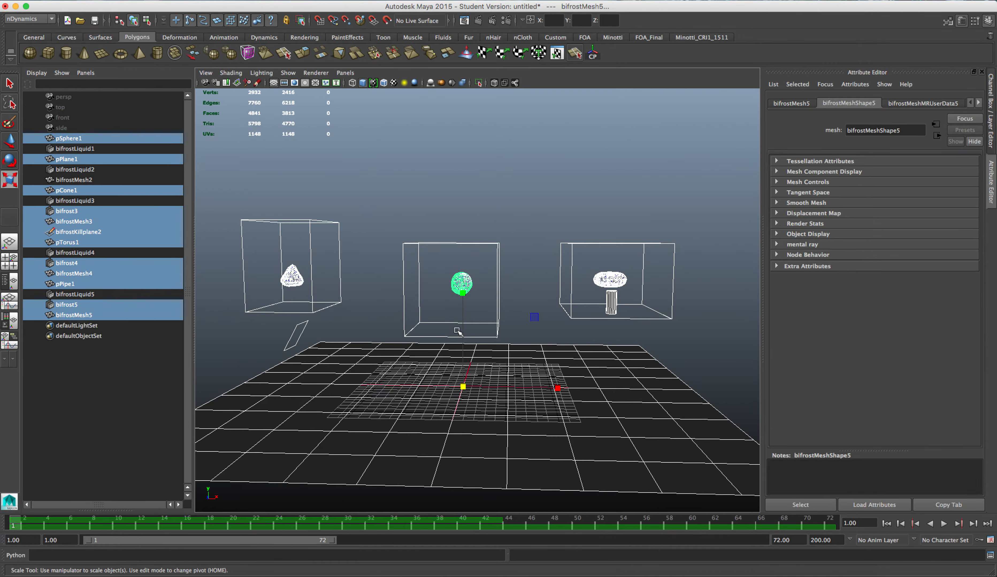
pyautogui.hotkey('ctrl', 'h')
pyautogui.keyDown('alt'); pyautogui.moveTo(436, 349); pyautogui.dragTo(513, 364); pyautogui.keyUp('alt')
pyautogui.keyDown('alt'); pyautogui.moveTo(512, 364); pyautogui.dragTo(522, 374, button='right'); pyautogui.keyUp('alt')
pyautogui.keyDown('alt'); pyautogui.moveTo(522, 373); pyautogui.dragTo(510, 355); pyautogui.keyUp('alt')
pyautogui.keyDown('alt'); pyautogui.moveTo(510, 355); pyautogui.dragTo(524, 359, button='right'); pyautogui.keyUp('alt')
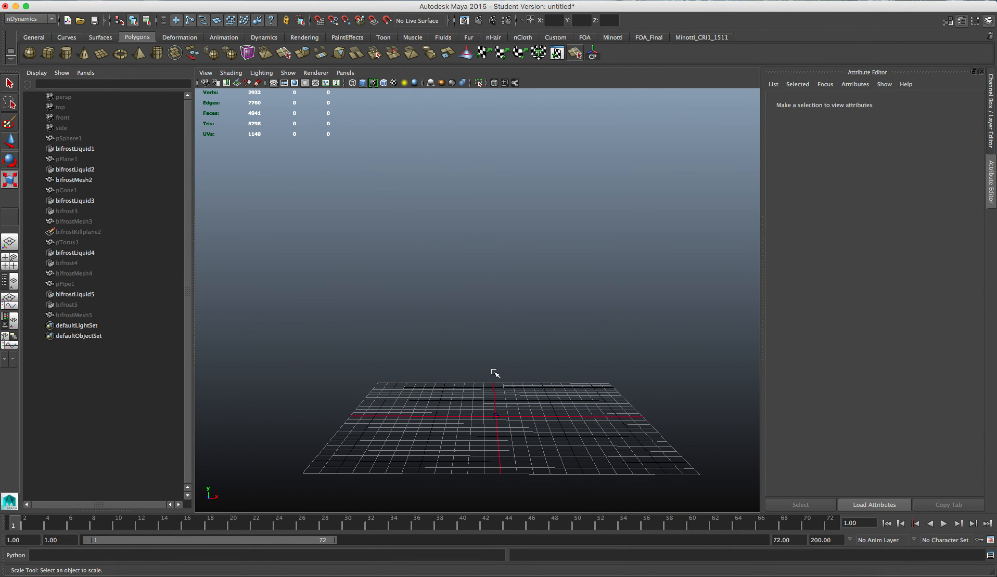
# Step: Create a polygon sphere, raise it vertically well above the grid, and clear the selection
pyautogui.click(31, 53)
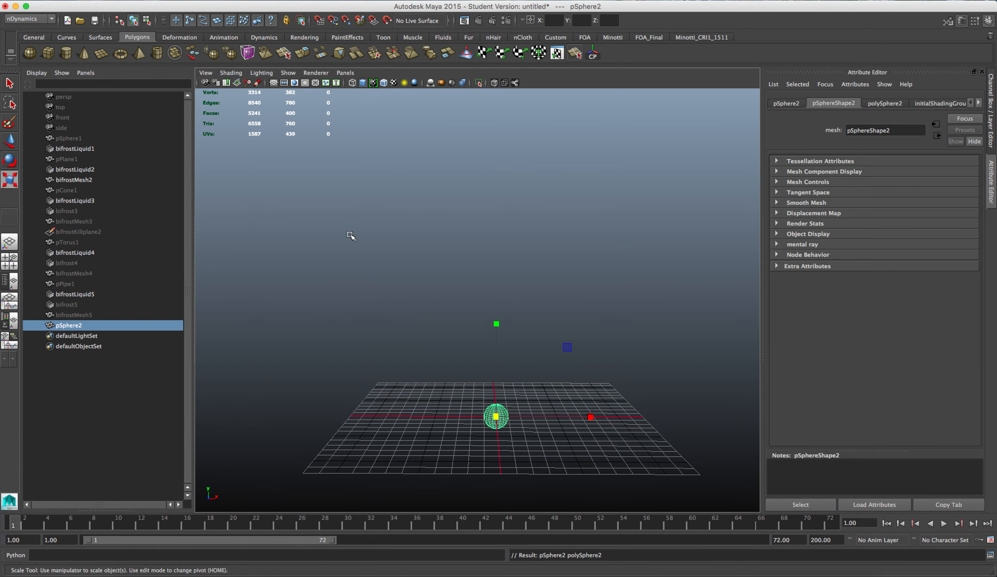
pyautogui.press('w')
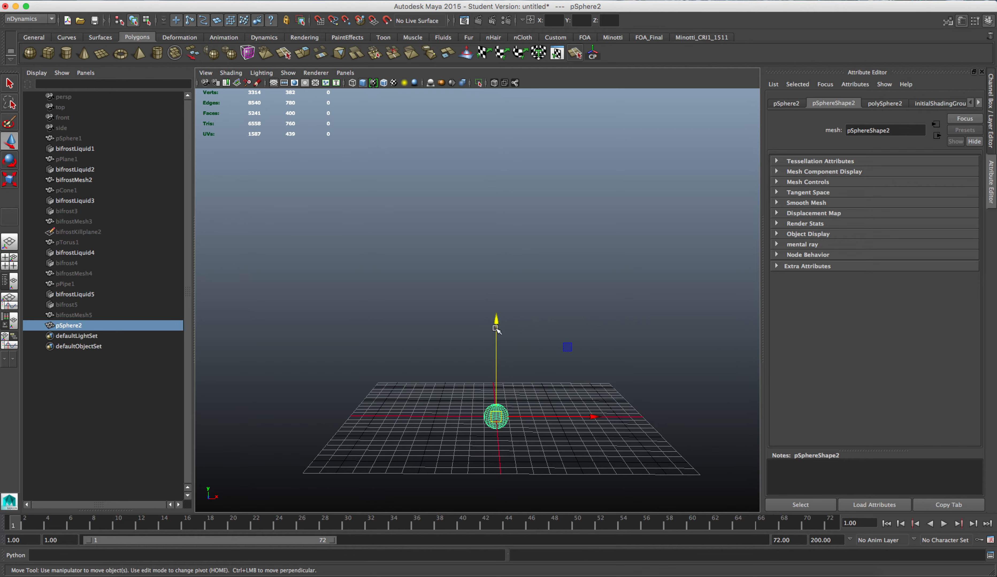
pyautogui.moveTo(496, 322); pyautogui.dragTo(496, 147)
pyautogui.click(548, 377)
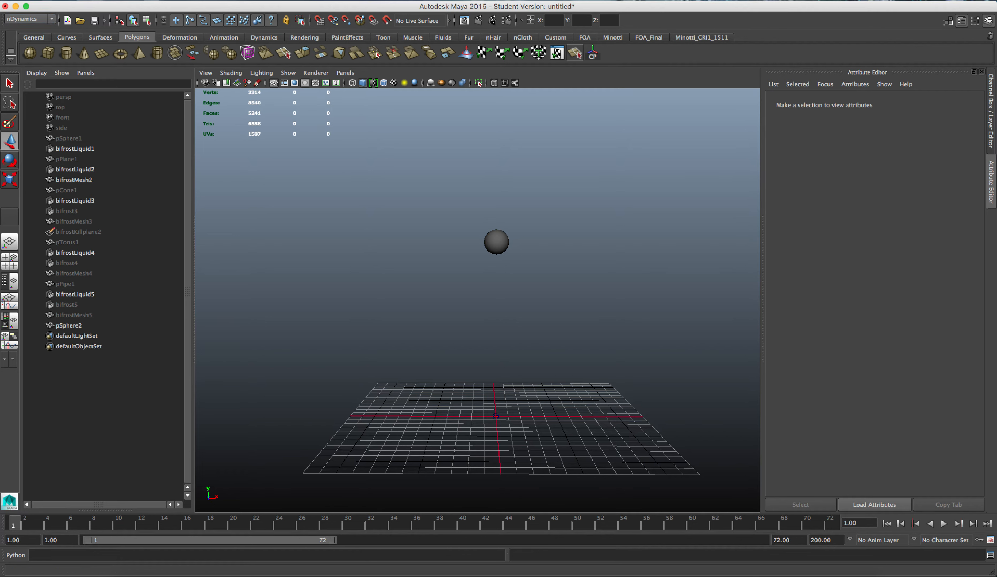
# Step: Create a Bifrost liquid from the new sphere
pyautogui.click(688, 1)
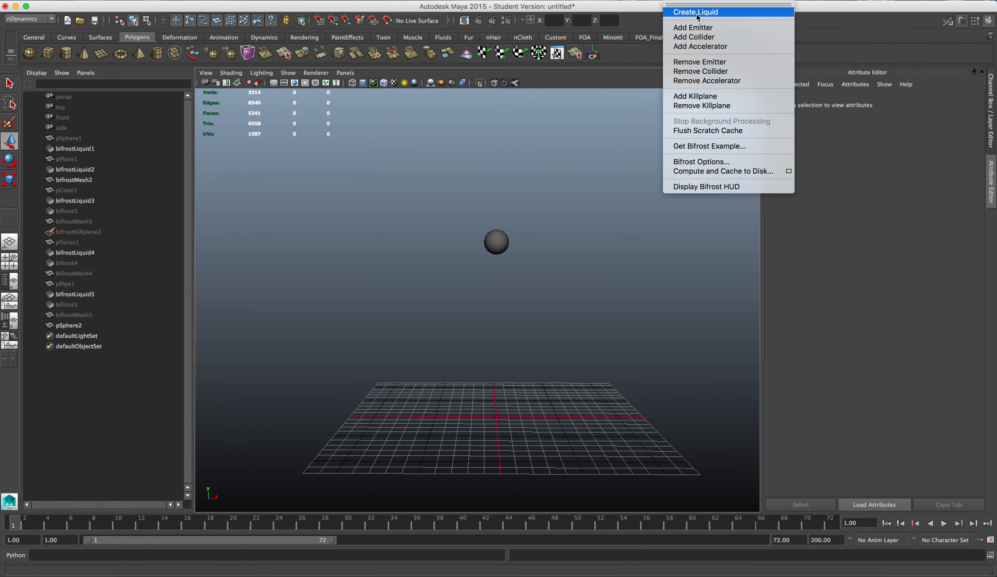
pyautogui.click(497, 244)
pyautogui.click(496, 245)
pyautogui.click(687, 0)
pyautogui.click(692, 8)
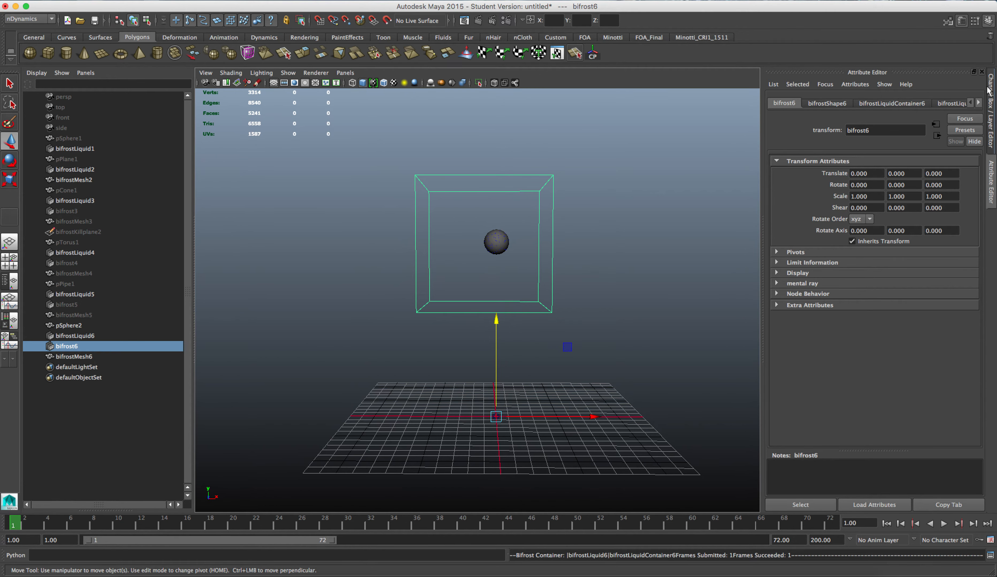
# Step: Turn on Meshing Enable for bifrost6 and inspect the liquid mesh around the sphere
pyautogui.click(989, 95)
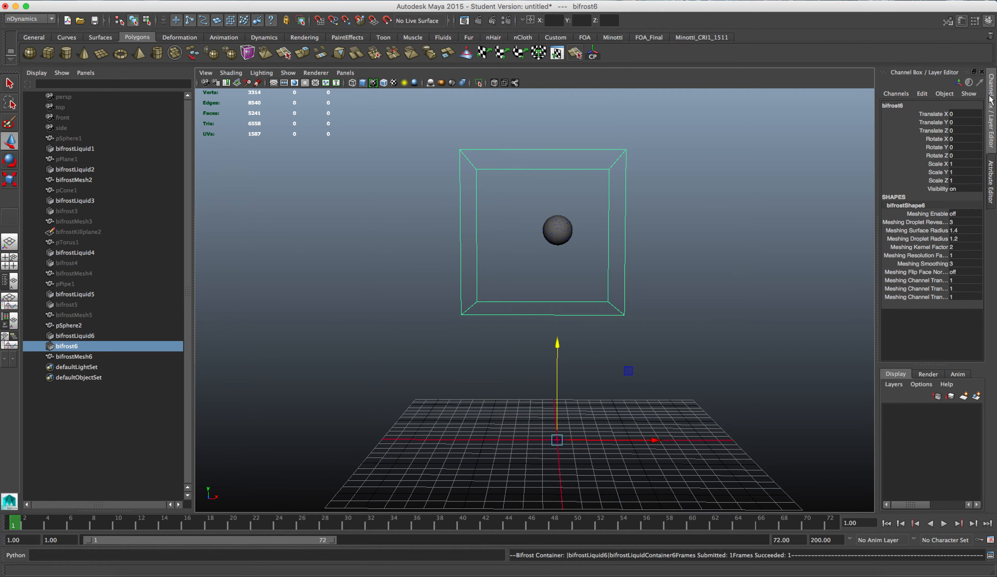
pyautogui.doubleClick(964, 214)
pyautogui.press('Return')
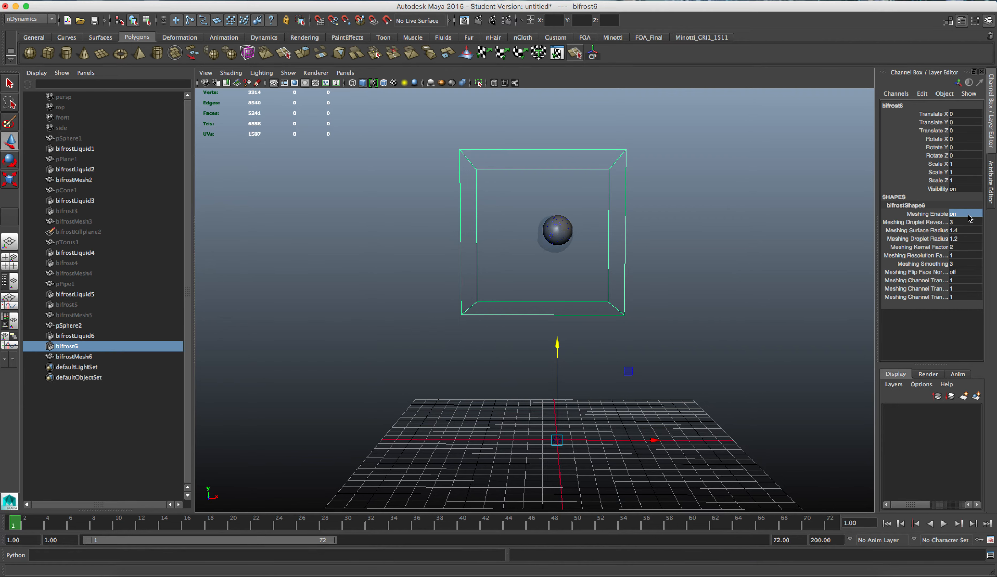
pyautogui.click(545, 249)
pyautogui.keyDown('alt'); pyautogui.moveTo(534, 249); pyautogui.dragTo(690, 251, button='right'); pyautogui.keyUp('alt')
pyautogui.keyDown('alt'); pyautogui.moveTo(650, 200); pyautogui.dragTo(659, 247, button='middle'); pyautogui.keyUp('alt')
pyautogui.keyDown('alt'); pyautogui.moveTo(571, 243); pyautogui.dragTo(657, 246, button='right'); pyautogui.keyUp('alt')
pyautogui.keyDown('alt'); pyautogui.moveTo(619, 157); pyautogui.dragTo(604, 241, button='middle'); pyautogui.keyUp('alt')
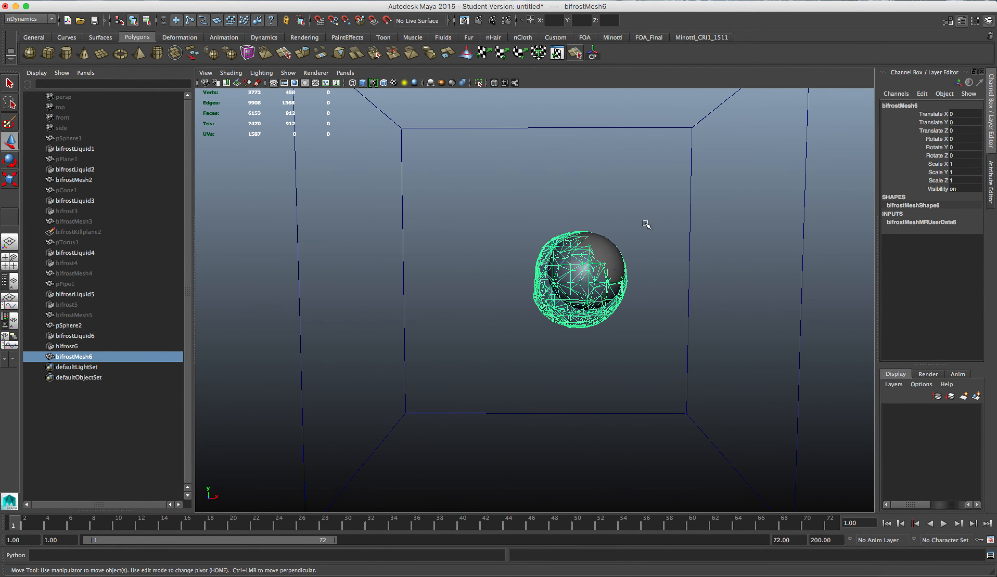
pyautogui.keyDown('alt'); pyautogui.moveTo(692, 288); pyautogui.dragTo(645, 372, button='right'); pyautogui.keyUp('alt')
pyautogui.moveTo(644, 372)
pyautogui.keyDown('alt'); pyautogui.mouseDown()
pyautogui.moveTo(670, 389)
pyautogui.moveTo(667, 379)
pyautogui.moveTo(646, 380)
pyautogui.mouseUp(); pyautogui.keyUp('alt')
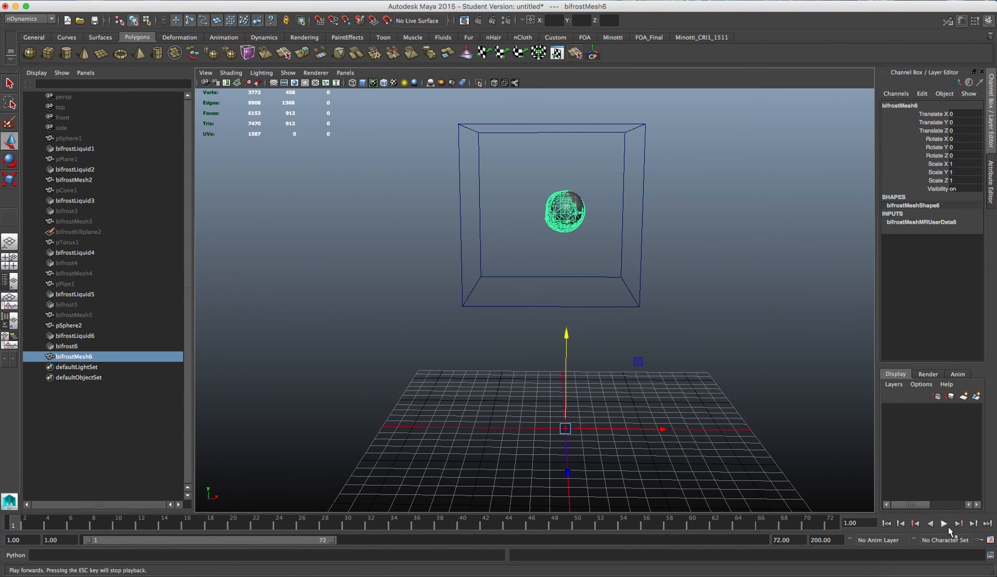
# Step: Play the simulation to frame 49 to examine the sphere's falling liquid, clear the selection, and rewind to frame 1
pyautogui.click(944, 524)
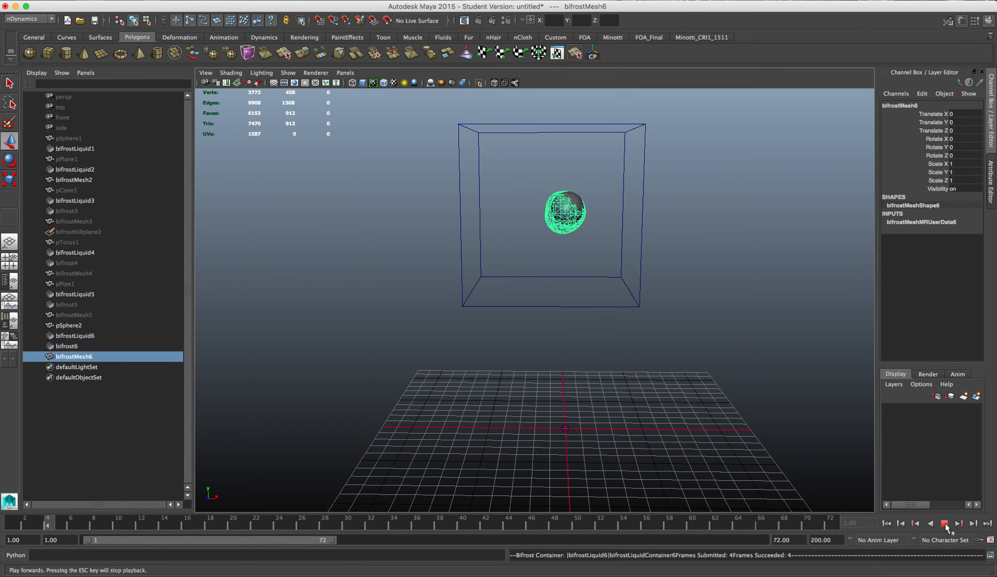
pyautogui.click(767, 333)
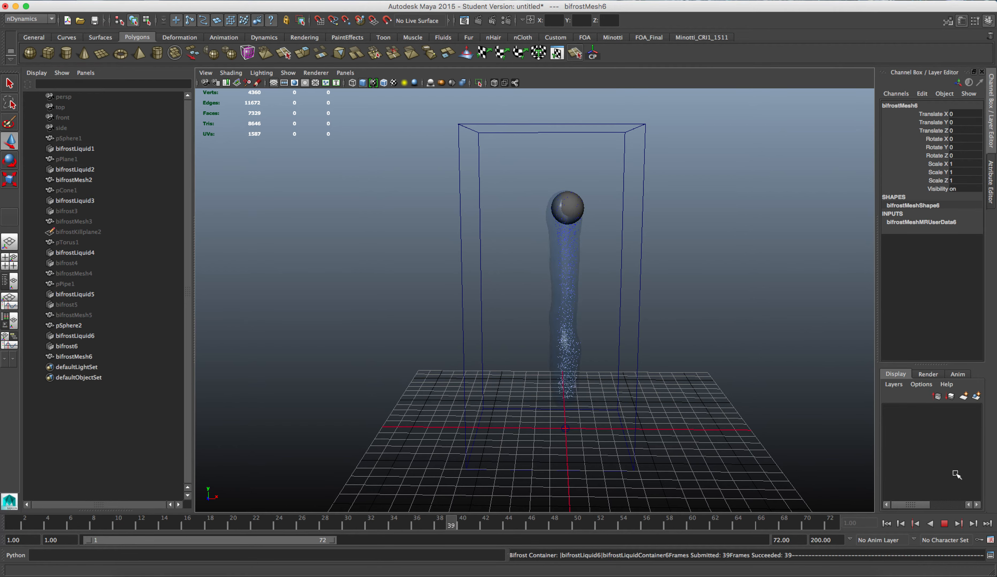
pyautogui.click(942, 525)
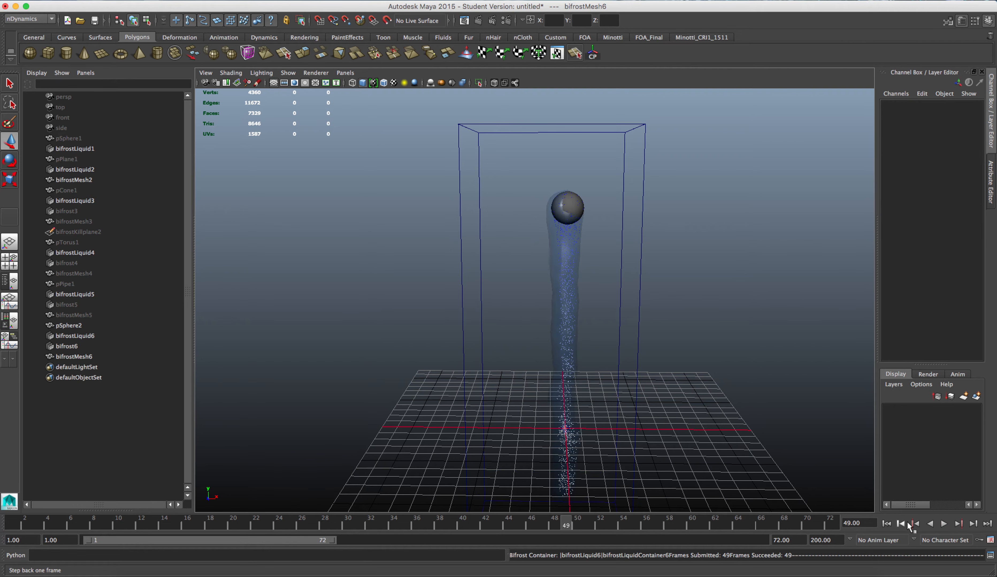
pyautogui.click(901, 524)
pyautogui.click(818, 247)
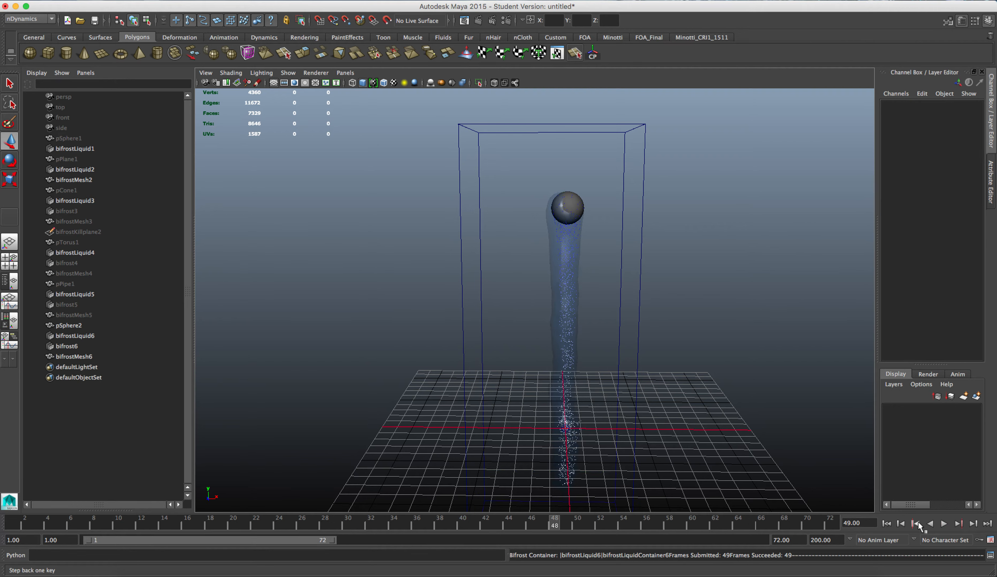
pyautogui.click(888, 524)
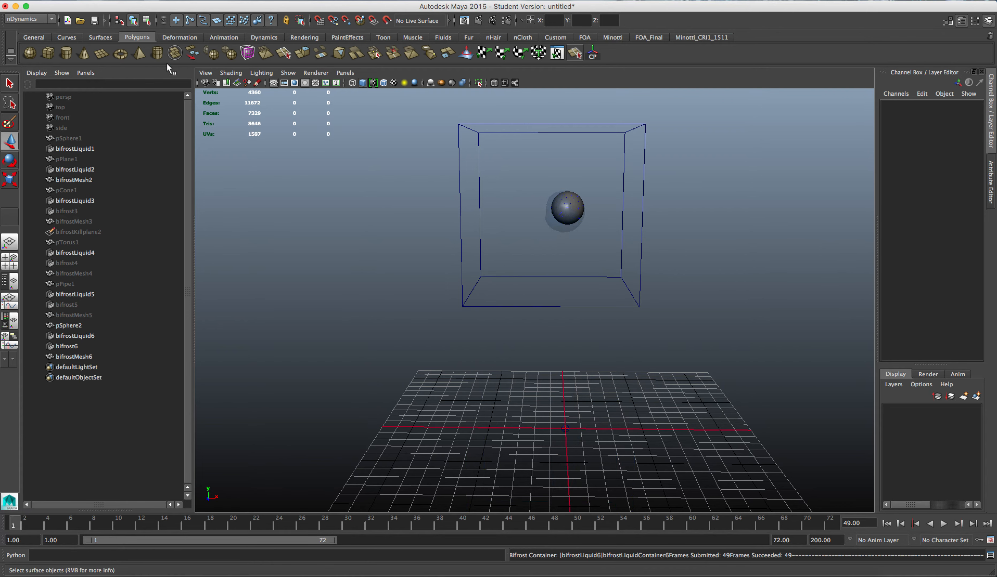
# Step: Create a polygon plane at the origin, scale it uniformly to about 25.95, and clear the selection
pyautogui.click(105, 56)
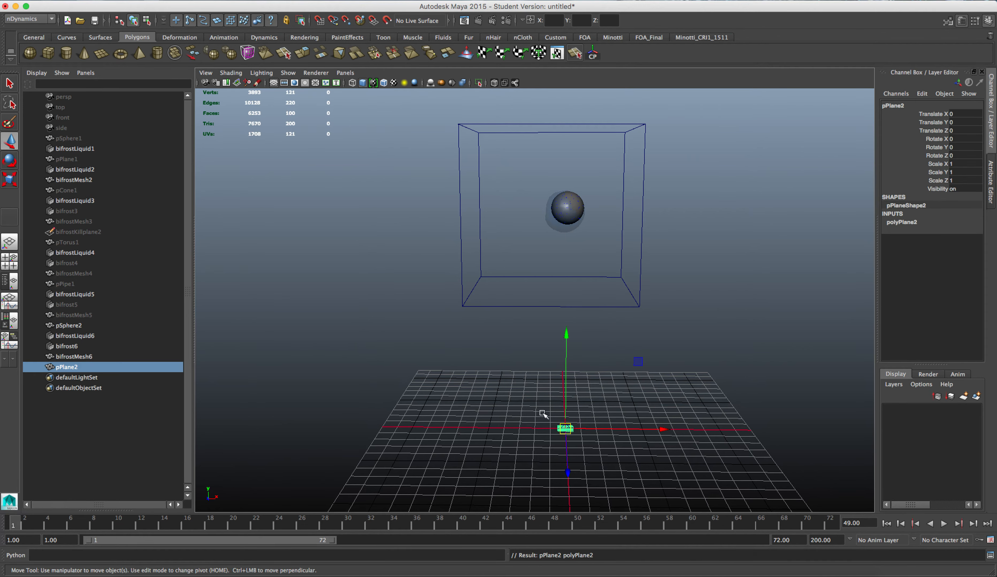
pyautogui.press('r')
pyautogui.moveTo(566, 429); pyautogui.dragTo(836, 505)
pyautogui.click(734, 310)
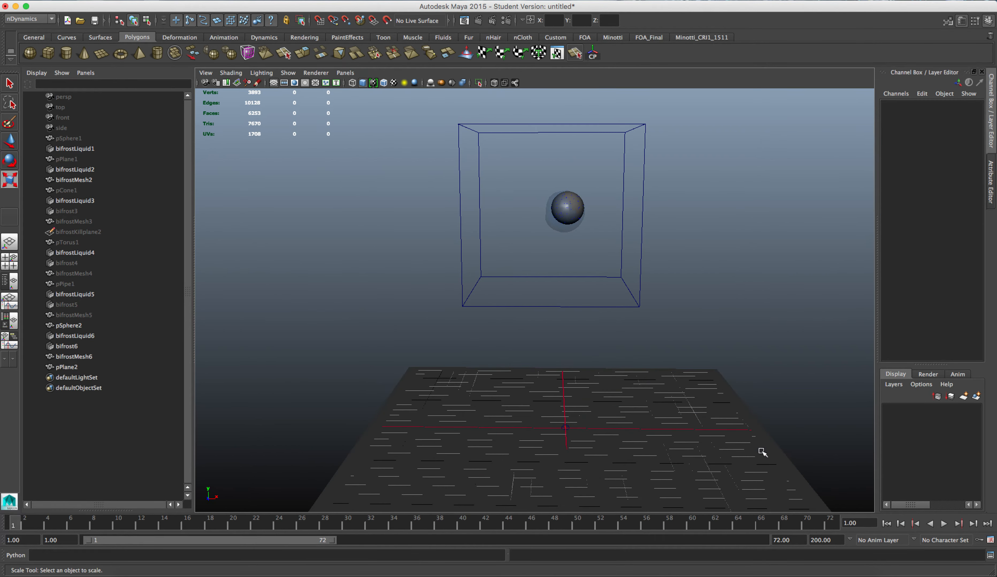
# Step: Add the new plane as a collider to the bifrost6 liquid, and clear the selection
pyautogui.click(778, 451)
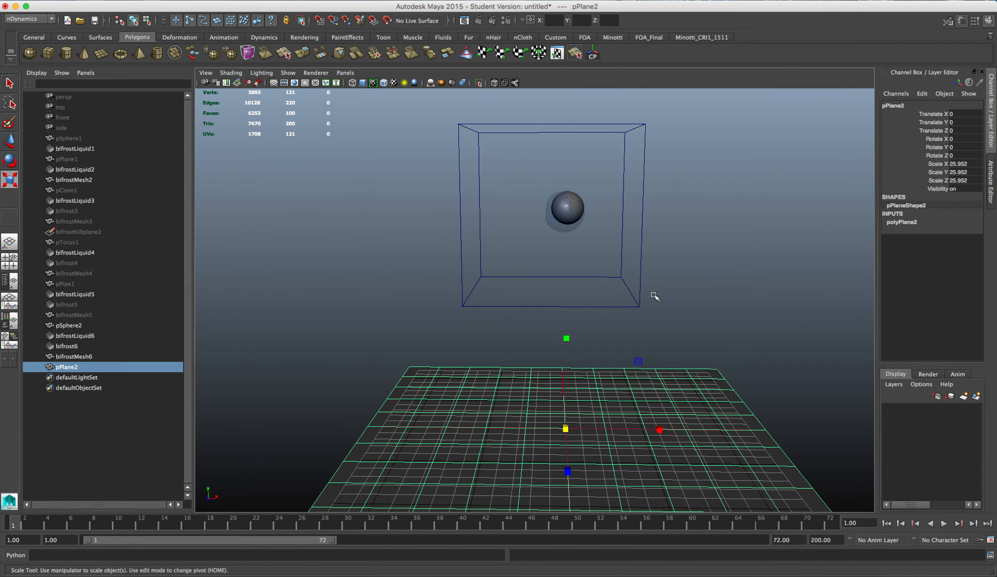
pyautogui.keyDown('shift'); pyautogui.click(639, 281); pyautogui.keyUp('shift')
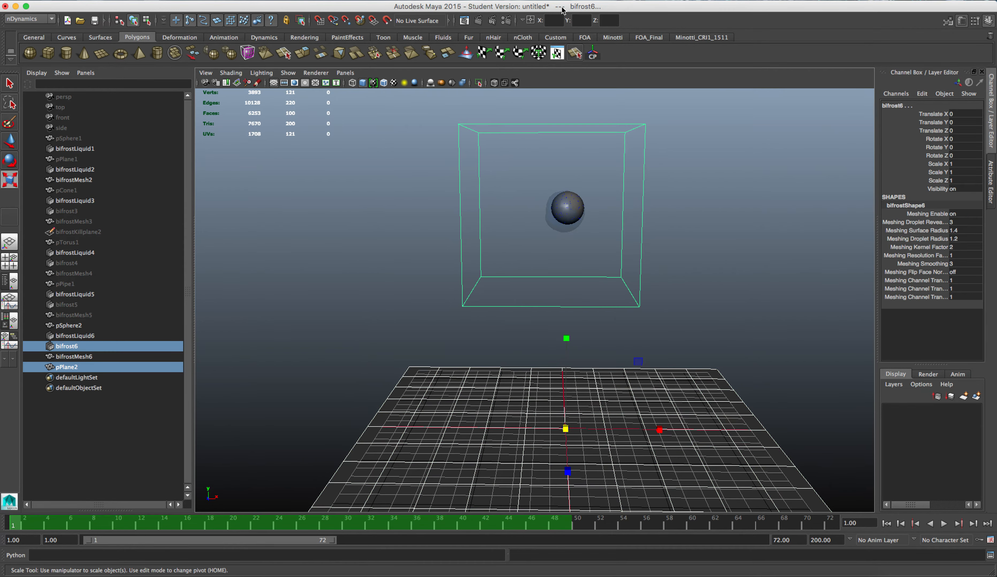
pyautogui.click(679, 1)
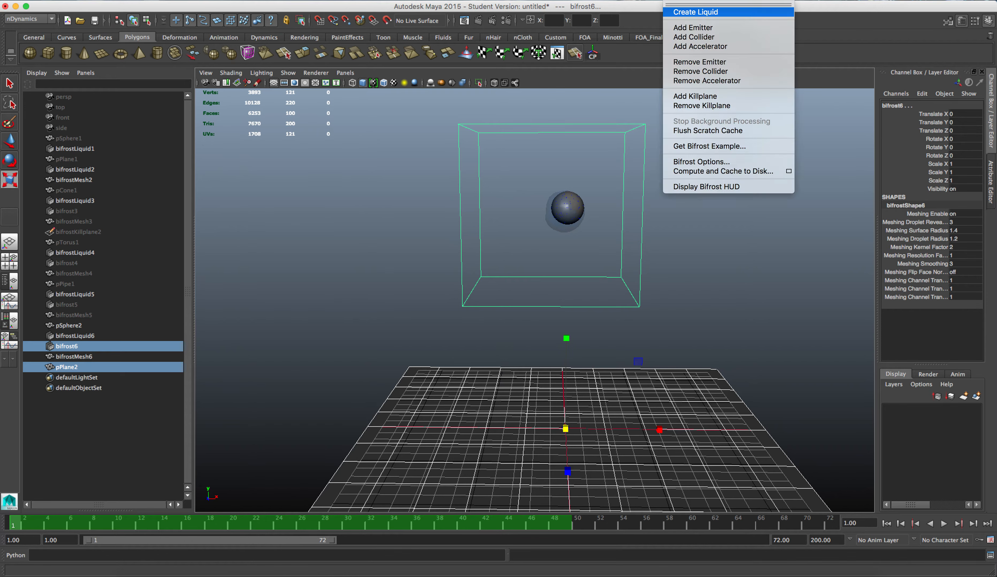
pyautogui.click(709, 37)
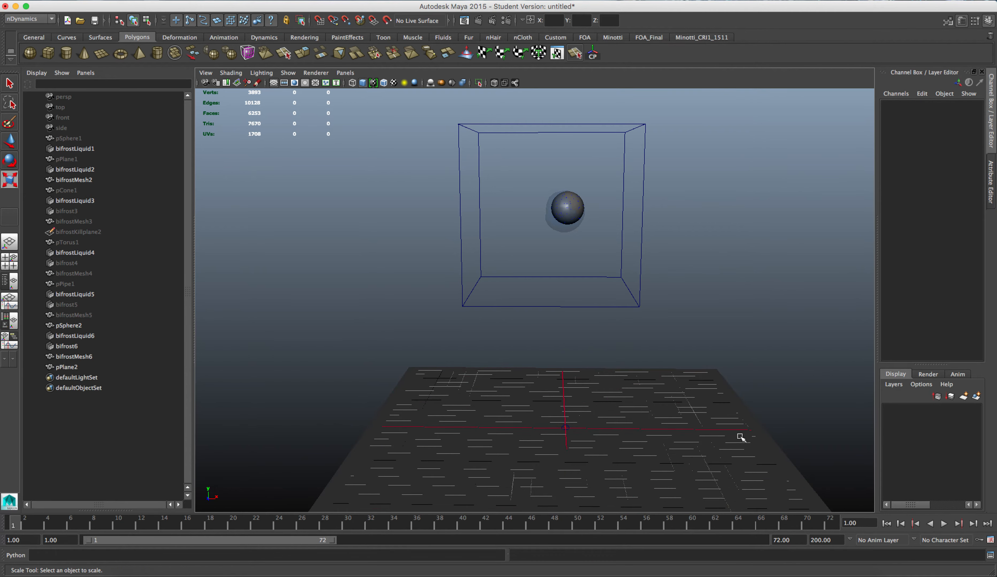
pyautogui.click(716, 453)
pyautogui.click(776, 343)
# Step: Play the simulation through frame 72 to examine the liquid on the collider plane, rewind to frame 1, and clear the selection
pyautogui.click(943, 525)
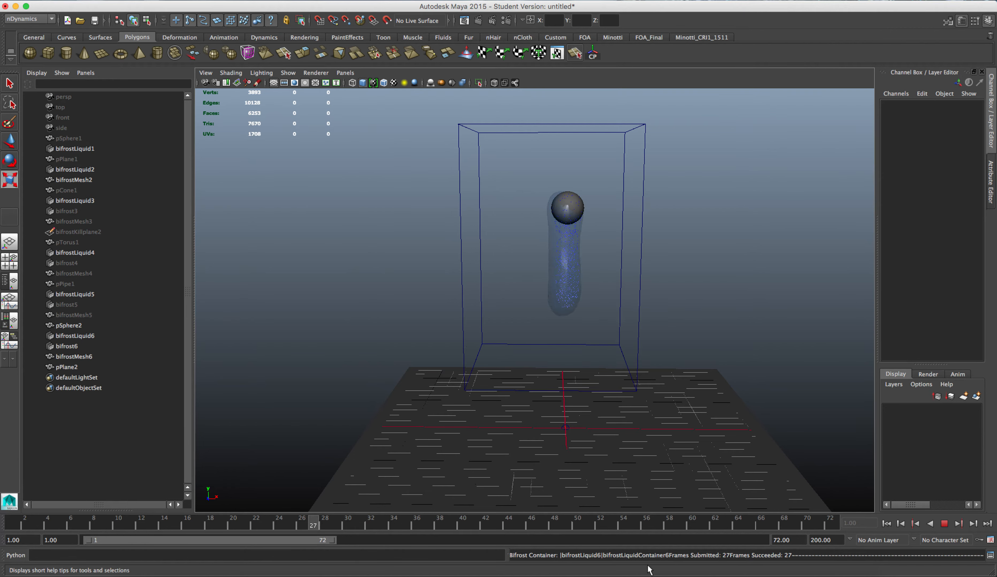
pyautogui.click(645, 190)
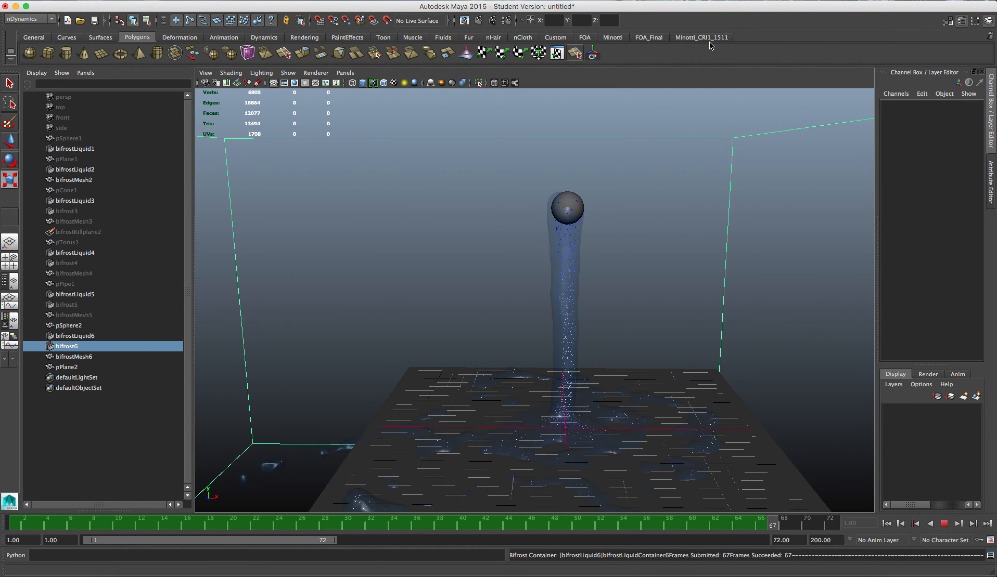
pyautogui.click(683, 1)
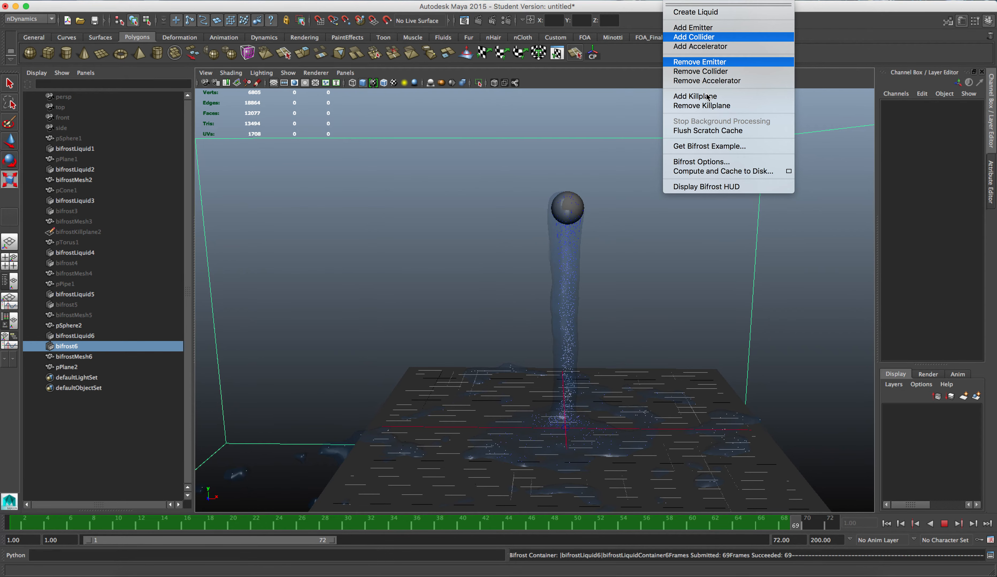
pyautogui.click(944, 524)
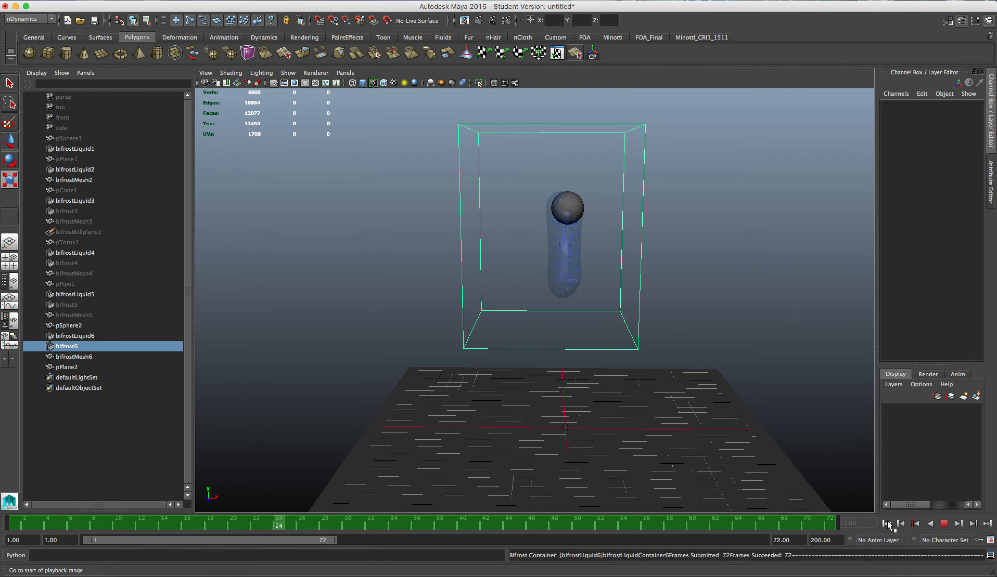
pyautogui.click(945, 524)
pyautogui.click(946, 523)
pyautogui.click(945, 525)
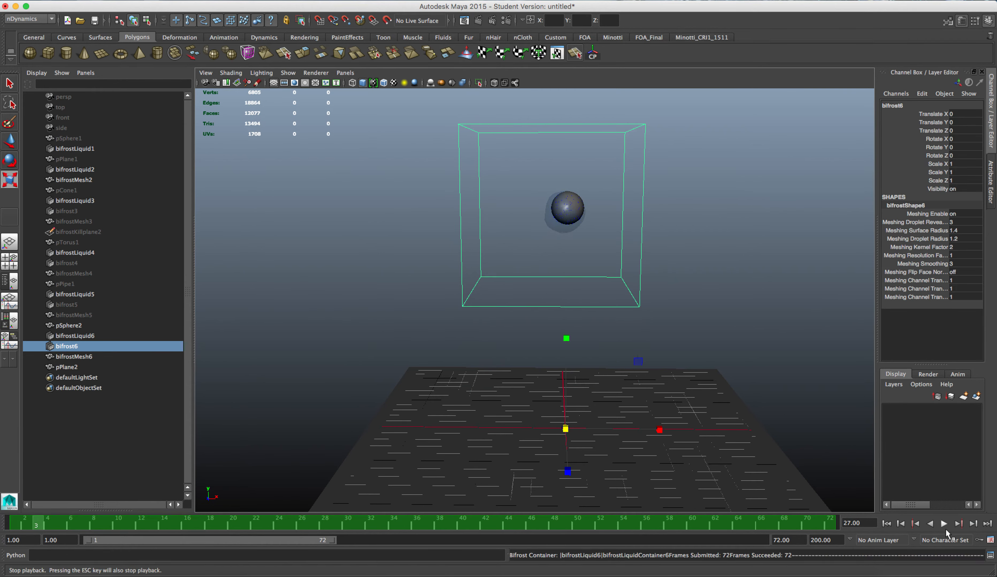
pyautogui.click(408, 523)
pyautogui.moveTo(319, 527); pyautogui.dragTo(9, 516)
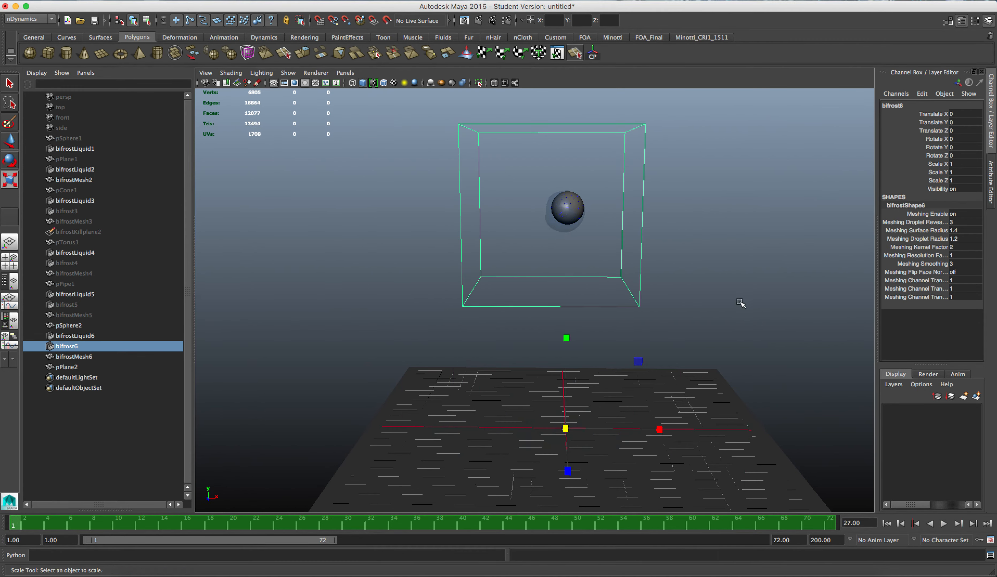
pyautogui.click(711, 292)
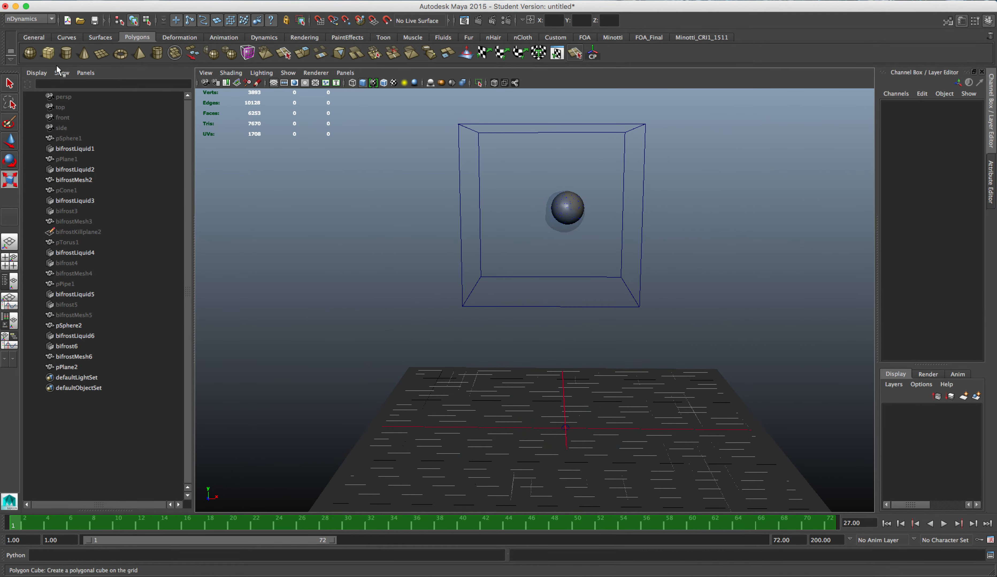
# Step: Create a polygon cube below the sphere at Translate Y about 10.33, scaled uniformly to about 2.34, and clear the selection
pyautogui.click(47, 53)
pyautogui.press('w')
pyautogui.moveTo(566, 337); pyautogui.dragTo(567, 175)
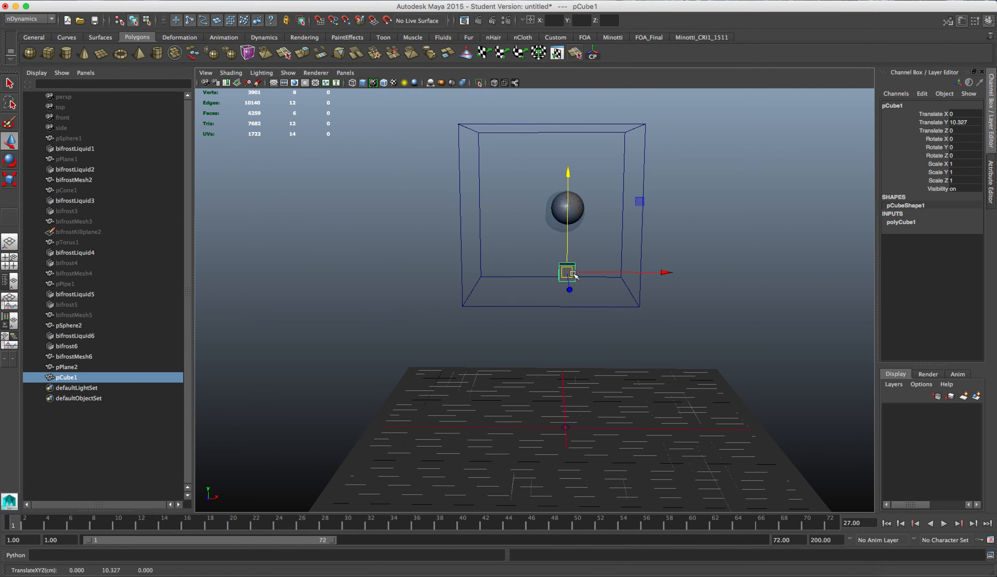
pyautogui.press('r')
pyautogui.moveTo(567, 272); pyautogui.dragTo(592, 263)
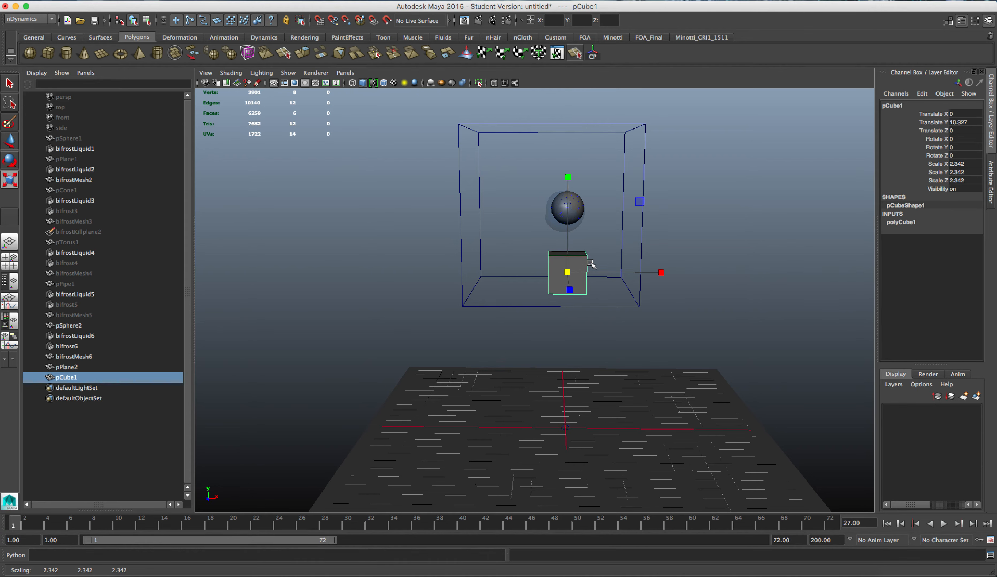
pyautogui.click(718, 191)
# Step: Add the cube as an accelerator to the bifrost6 liquid
pyautogui.click(679, 1)
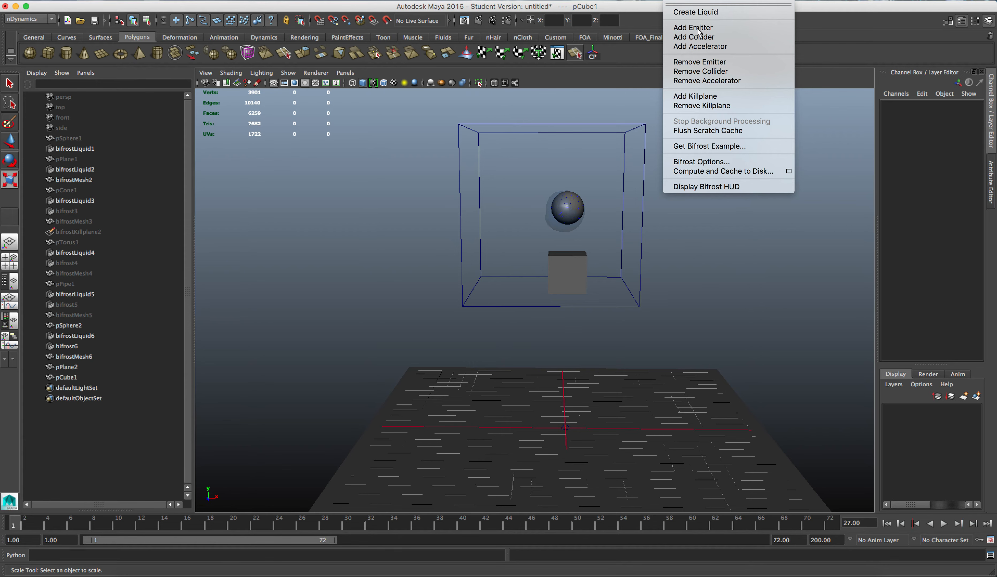
pyautogui.click(705, 199)
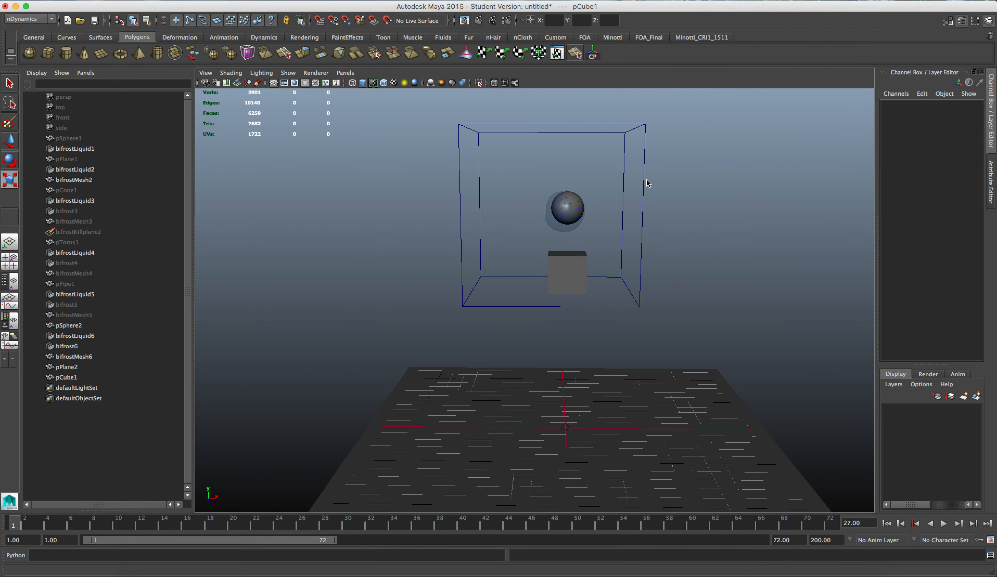
pyautogui.press('r')
pyautogui.click(575, 270)
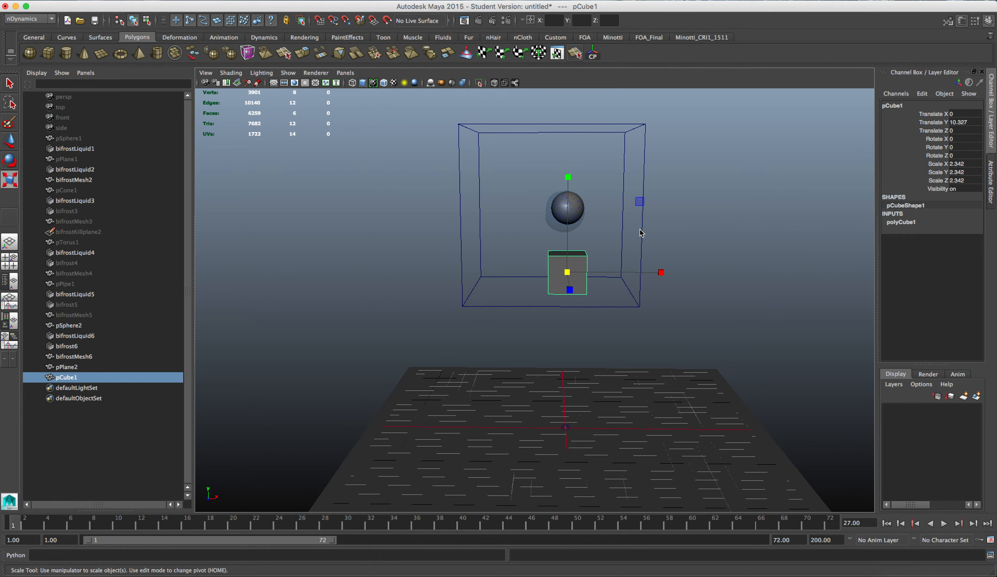
pyautogui.keyDown('shift'); pyautogui.click(647, 155); pyautogui.keyUp('shift')
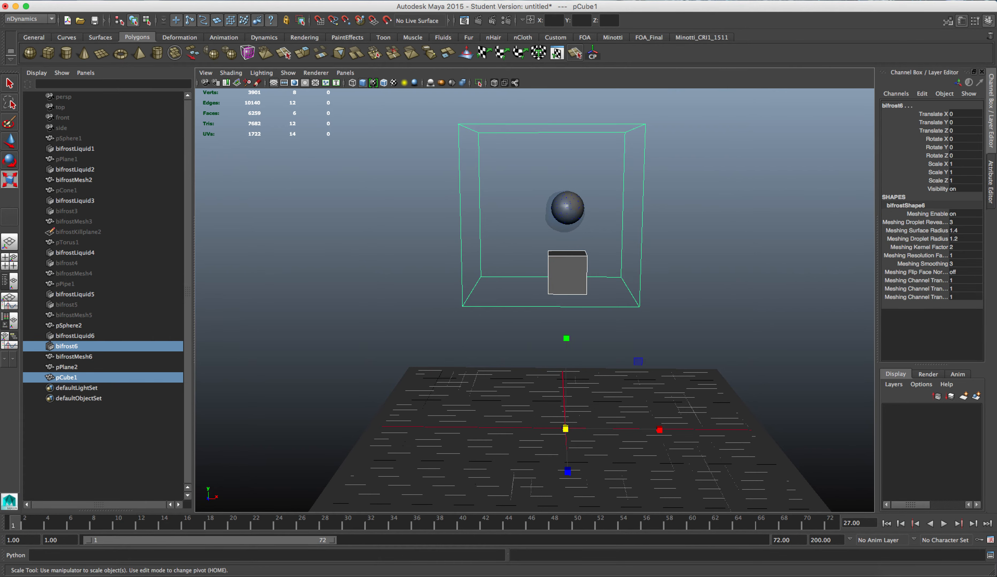
pyautogui.click(676, 0)
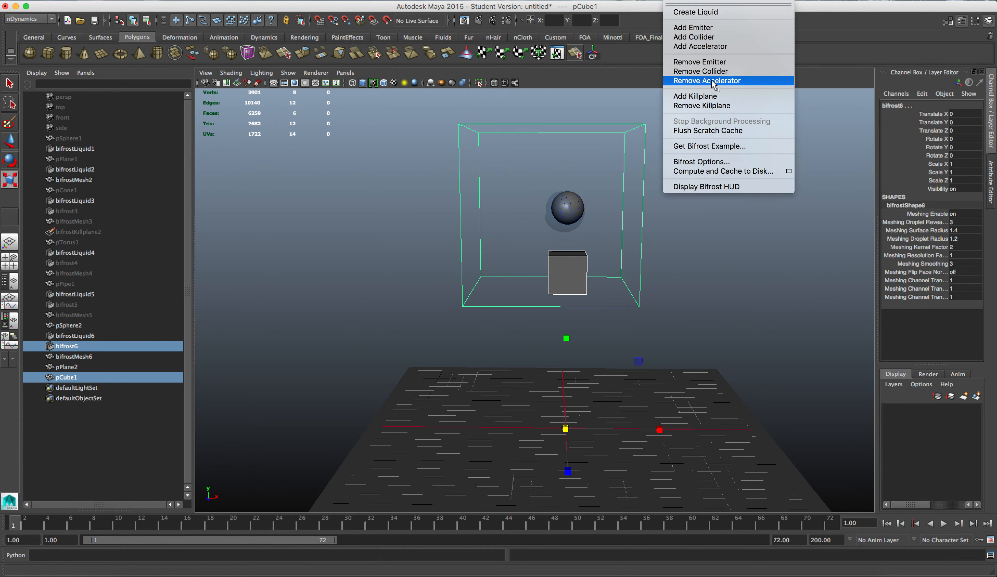
pyautogui.click(716, 47)
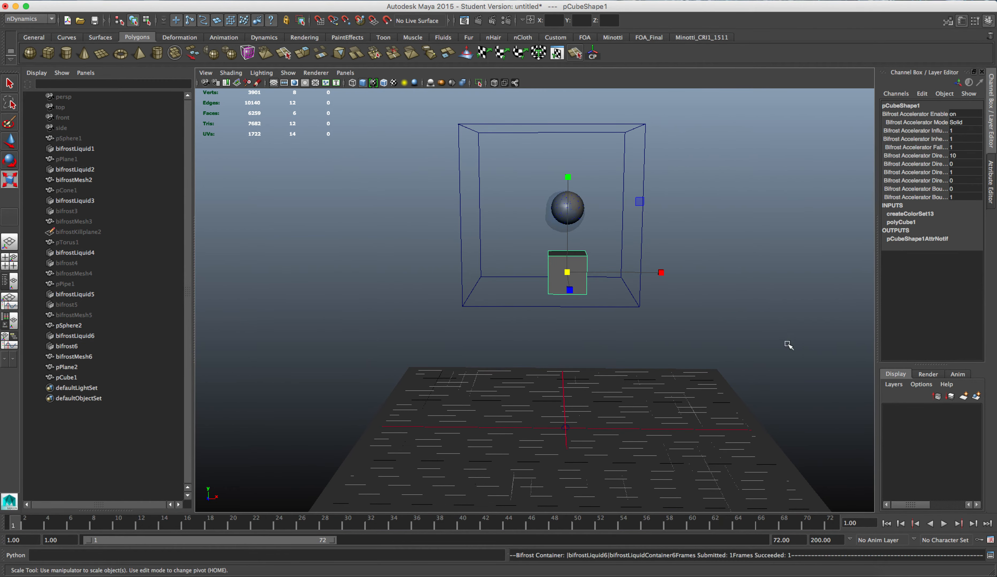
# Step: Set the Acceleration Voxel Scale of the bifrost6 liquid container to -3
pyautogui.click(626, 125)
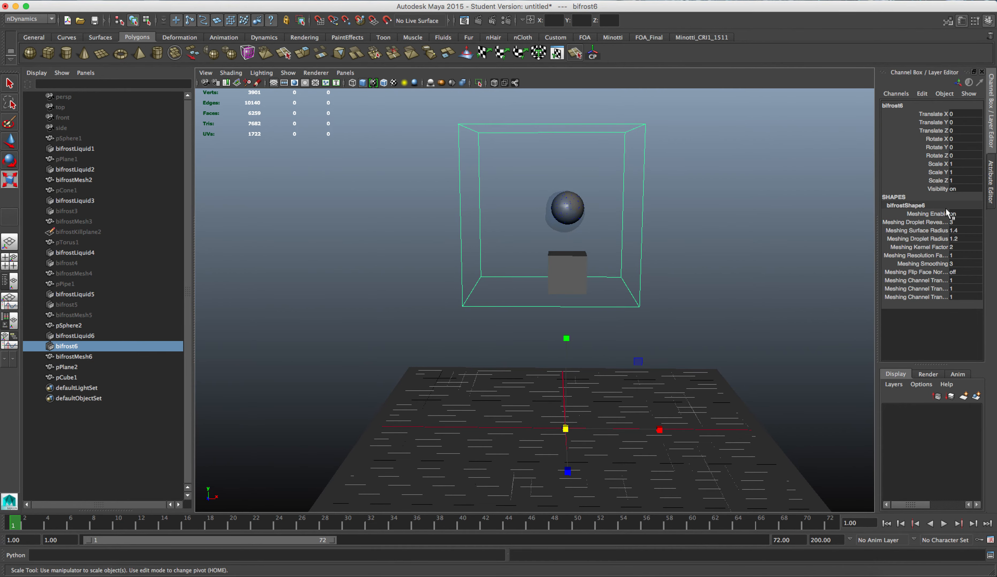
pyautogui.click(991, 186)
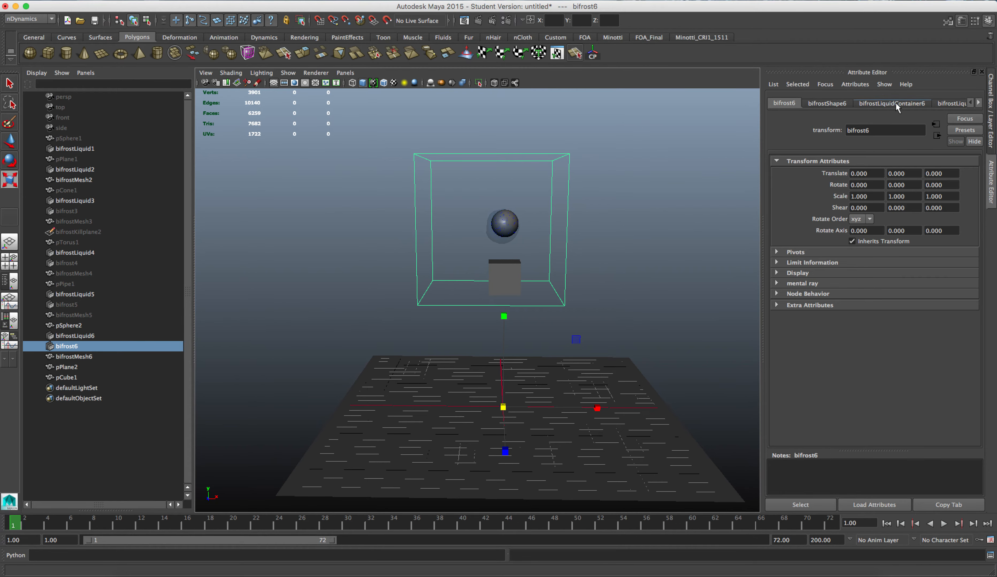
pyautogui.click(885, 103)
pyautogui.scroll(-5, 925, 278)
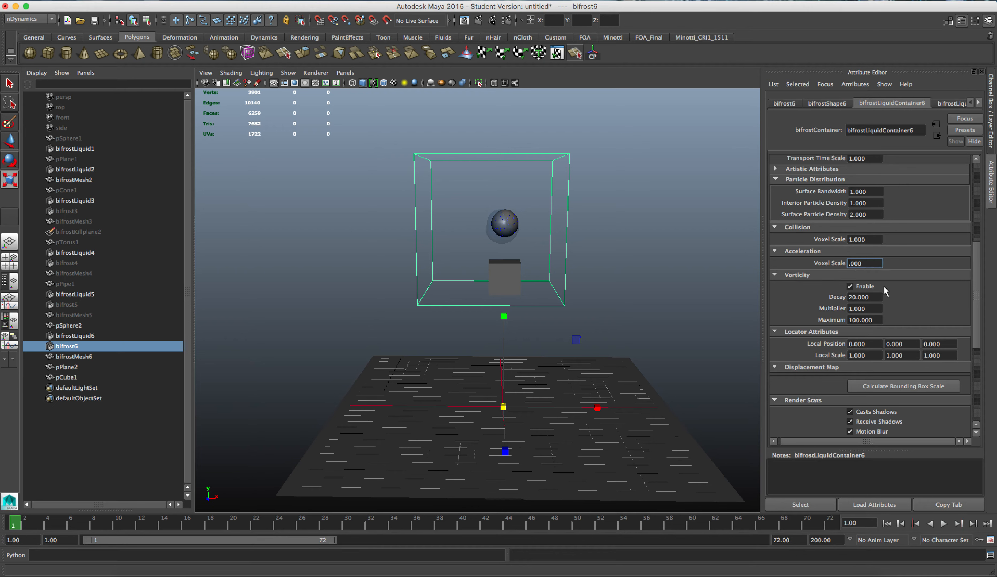
pyautogui.press('Return')
# Step: Play the simulation through frame 30 to examine the liquid around the accelerator cube, and rewind to frame 1
pyautogui.click(944, 524)
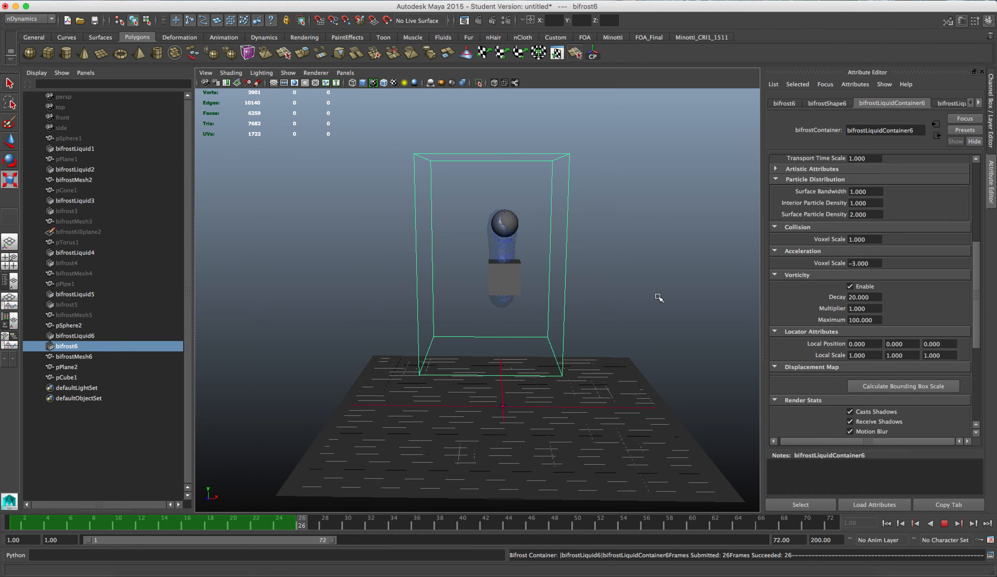
pyautogui.click(944, 524)
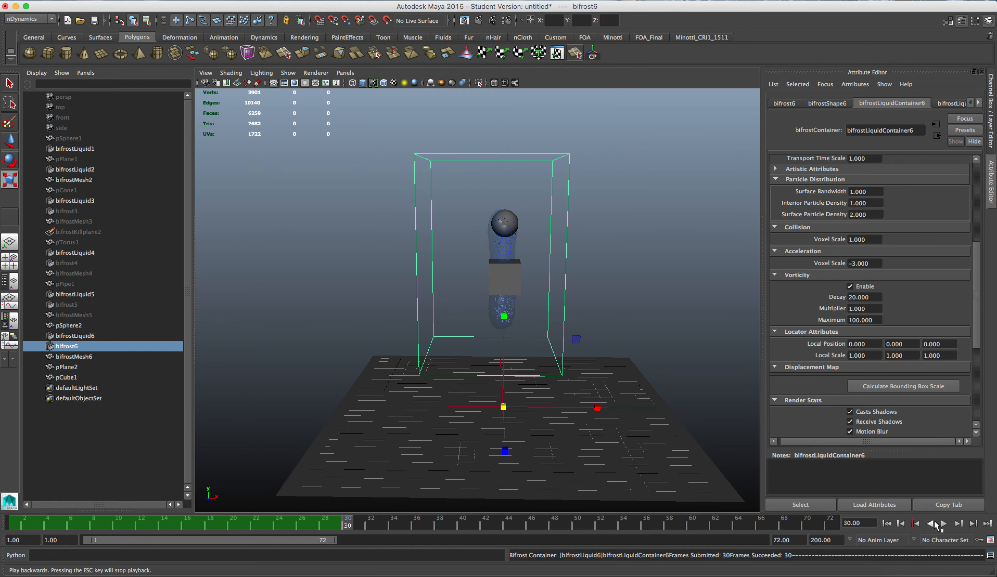
pyautogui.click(892, 524)
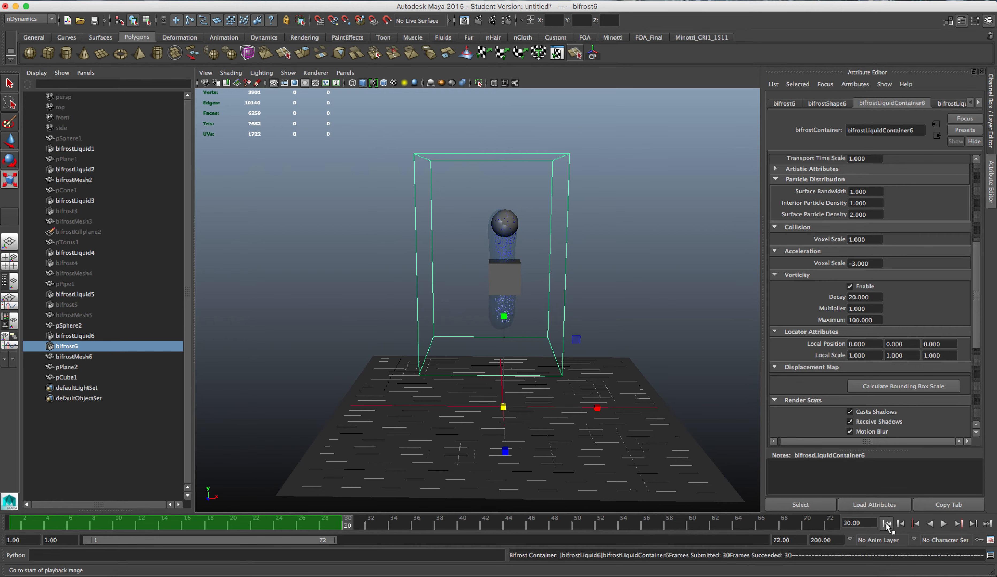
# Step: Try to add an accelerator with only the cube selected
pyautogui.click(508, 277)
pyautogui.click(680, 0)
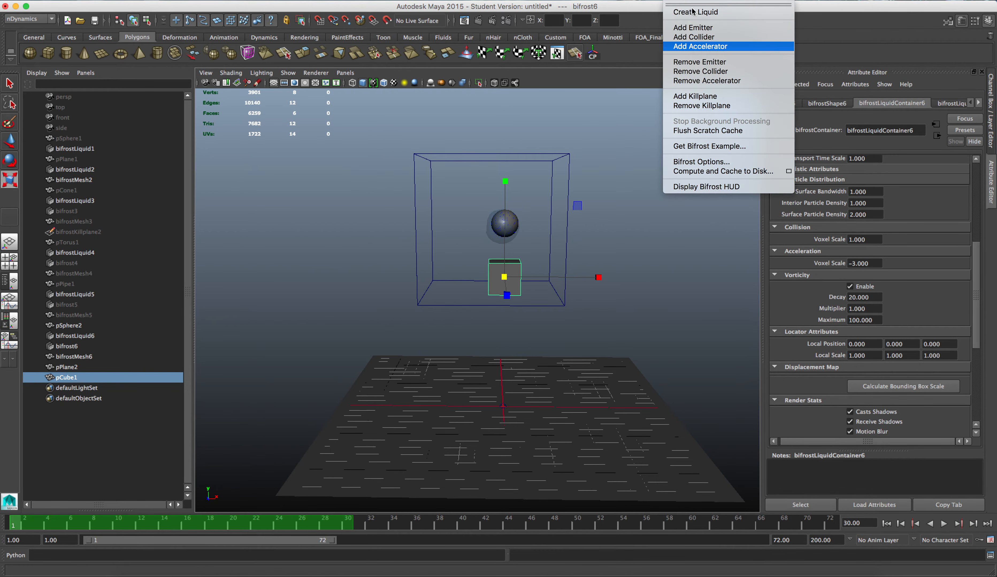
pyautogui.click(710, 46)
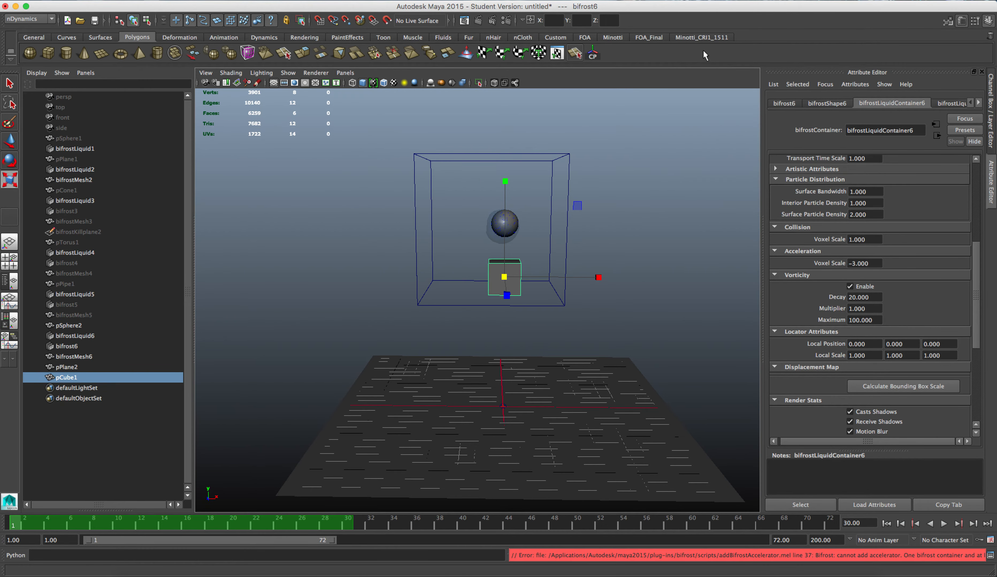
# Step: Delete the cube below the sphere emitter
pyautogui.click(503, 270)
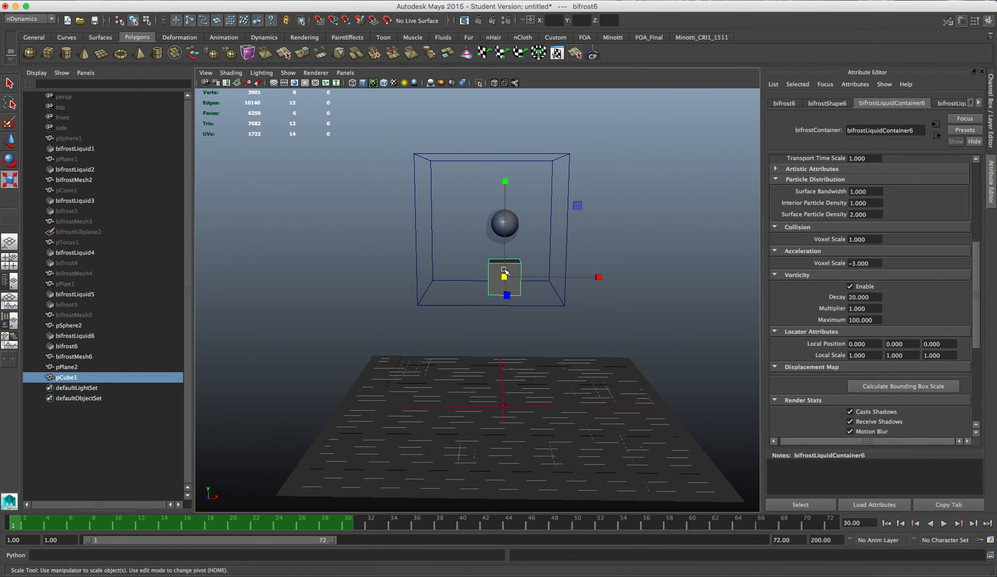
pyautogui.click(68, 377)
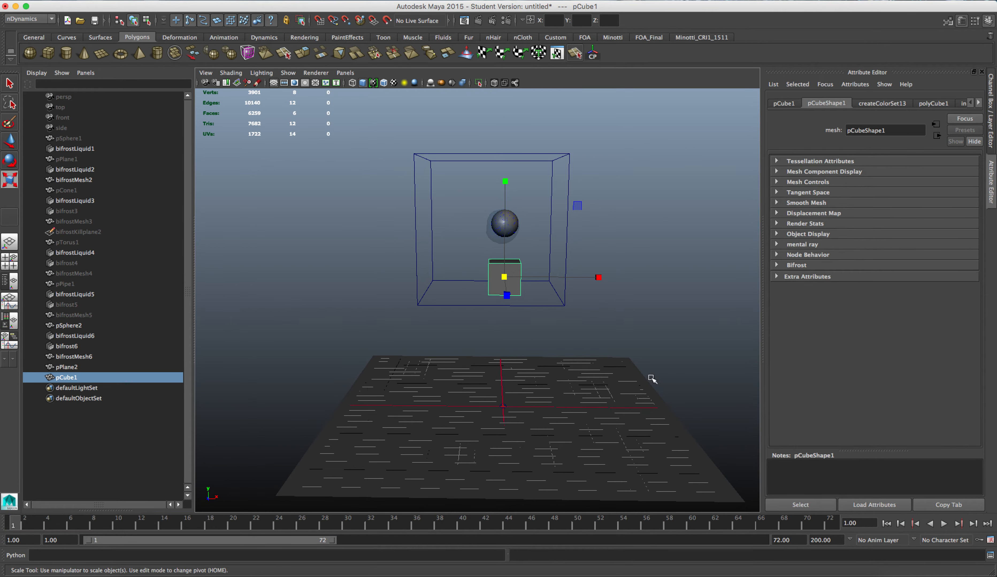
pyautogui.press('Delete')
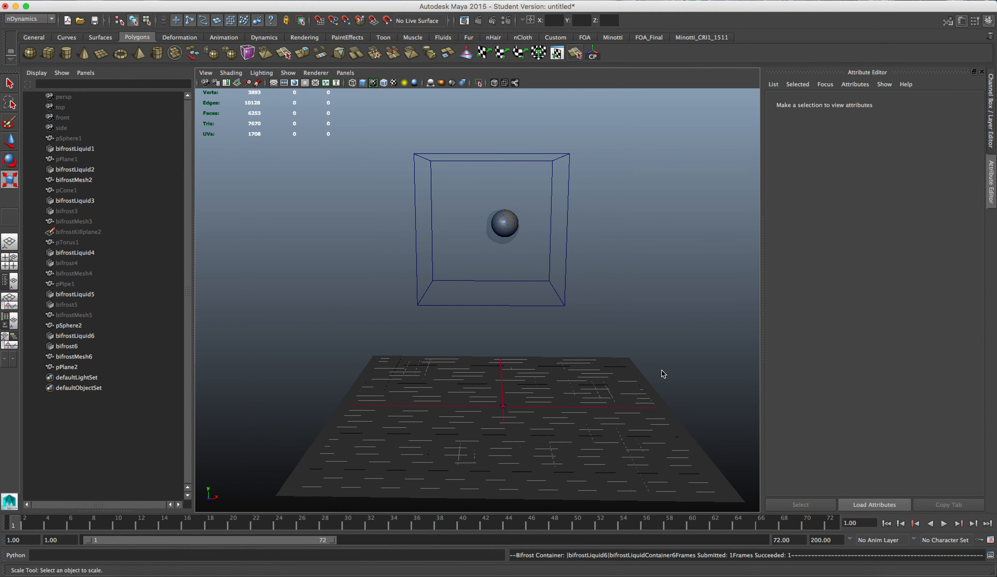
# Step: Add a killplane to the bifrost6 liquid
pyautogui.click(677, 1)
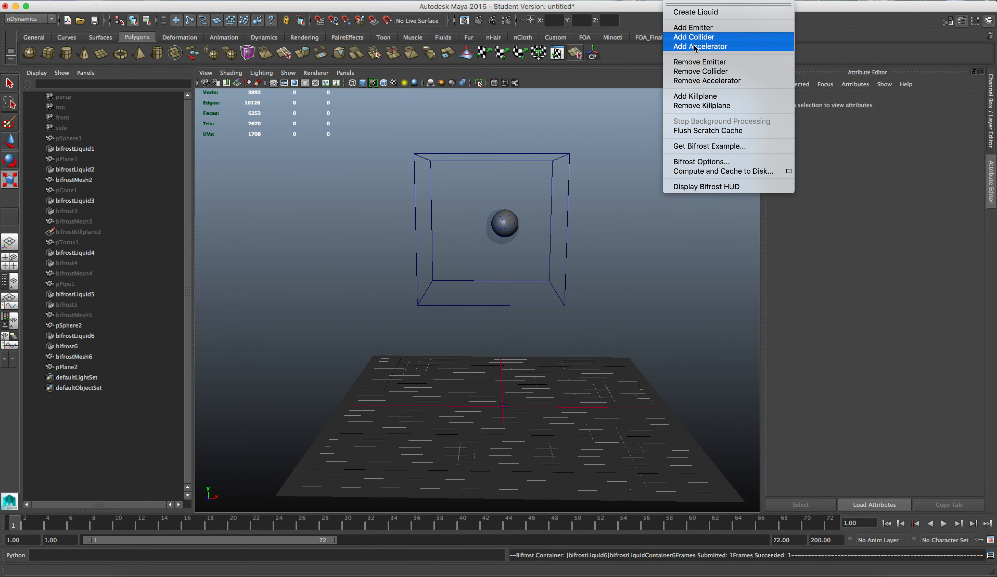
pyautogui.click(698, 96)
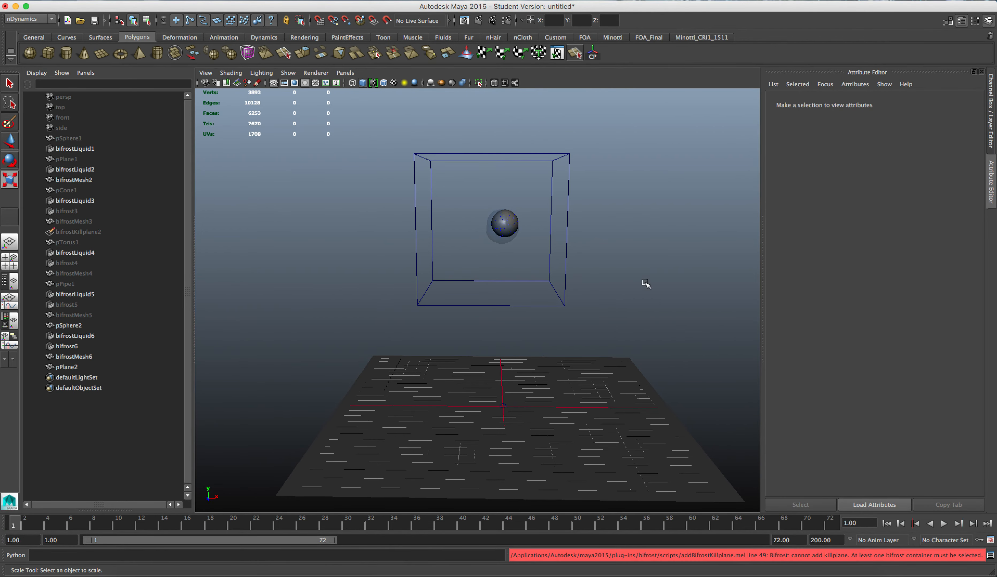
pyautogui.click(565, 250)
pyautogui.click(677, 1)
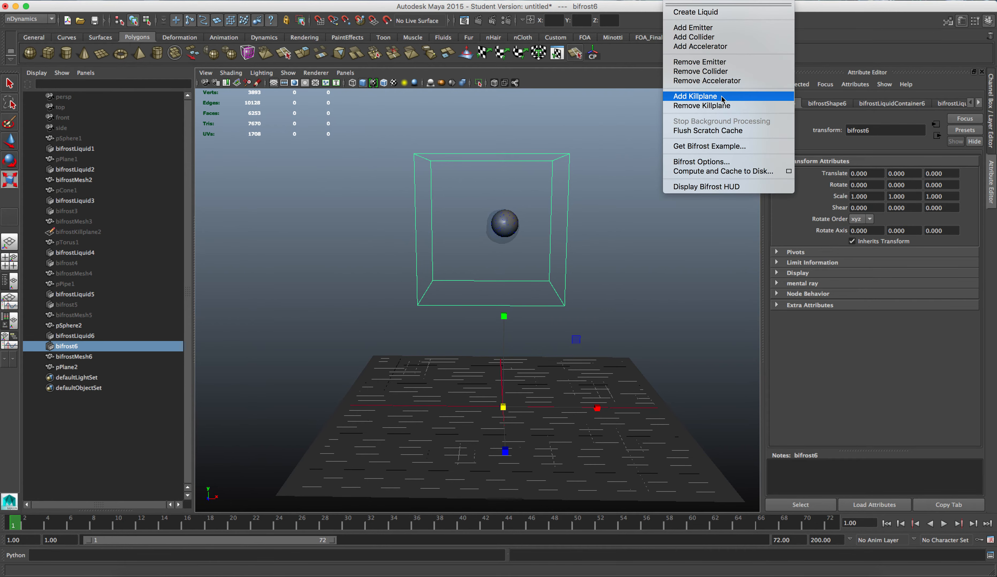
pyautogui.click(720, 98)
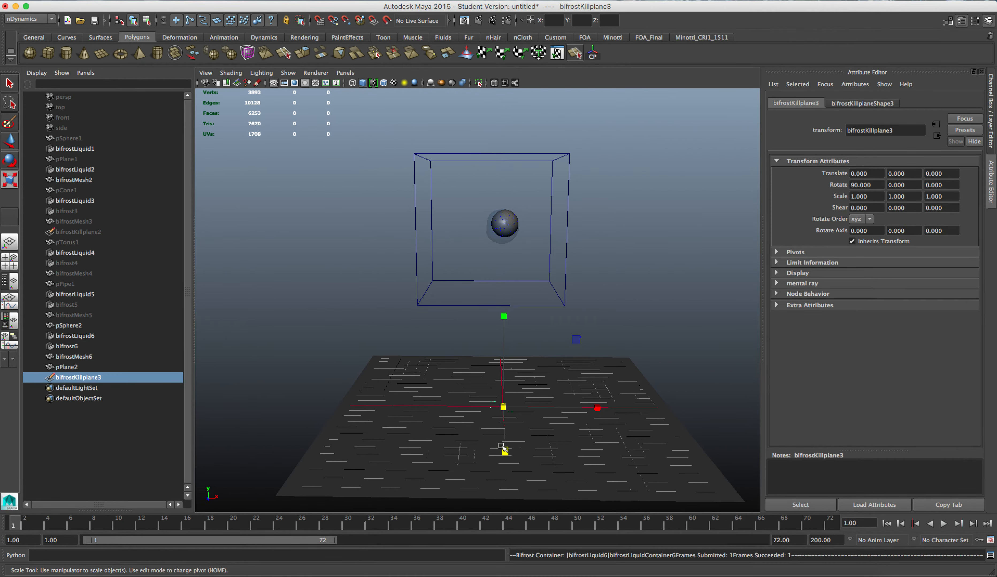
# Step: Raise the new killplane to Translate Y about 11.36, just below the sphere, and scale it uniformly to about 3.08
pyautogui.press('w')
pyautogui.moveTo(503, 338); pyautogui.dragTo(531, 169)
pyautogui.press('r')
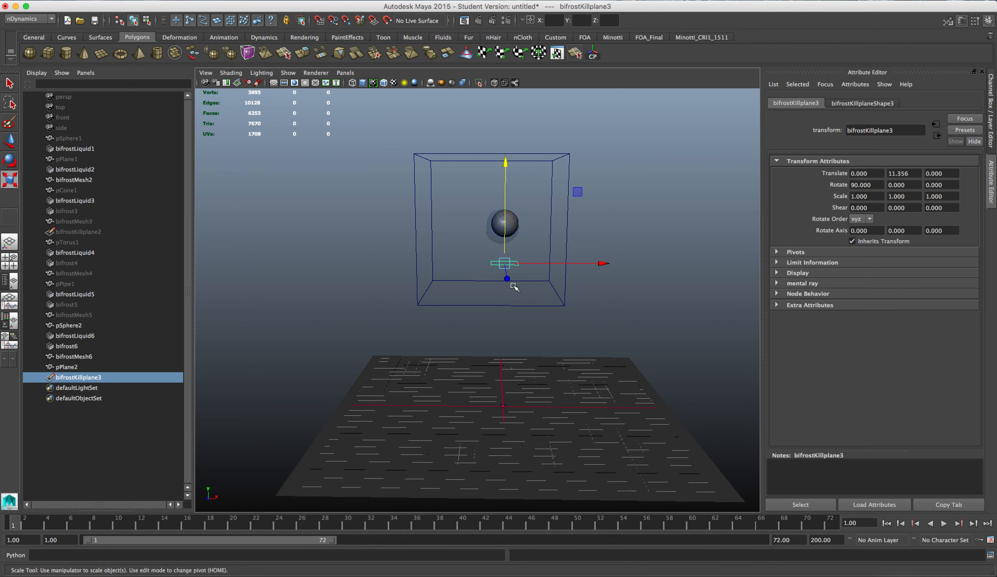
pyautogui.moveTo(504, 263); pyautogui.dragTo(546, 266)
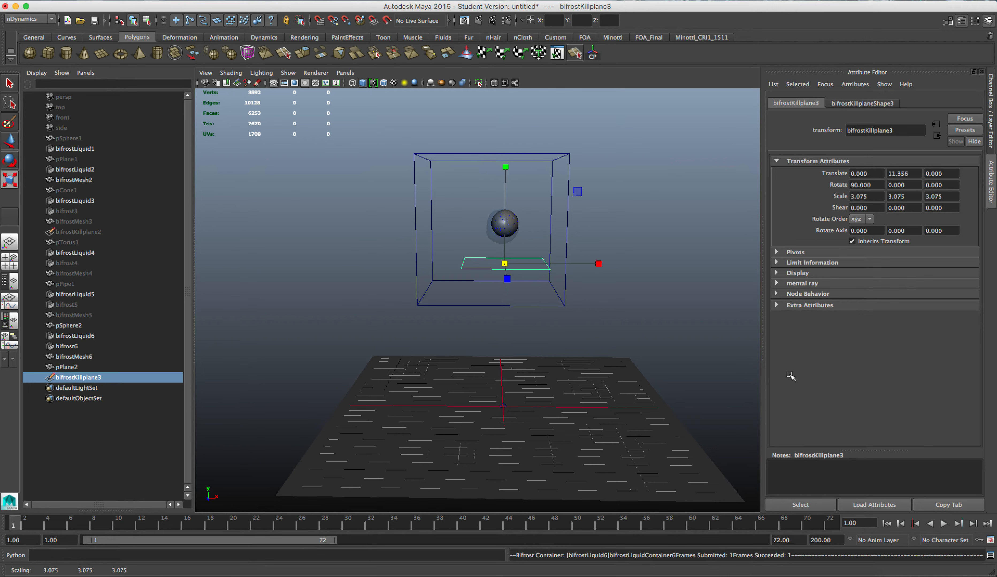
# Step: Play the simulation through frame 28 to examine the liquid at the killplane, and rewind to frame 1
pyautogui.keyDown('alt'); pyautogui.moveTo(536, 343); pyautogui.dragTo(587, 288, button='right'); pyautogui.keyUp('alt')
pyautogui.keyDown('alt'); pyautogui.moveTo(586, 289); pyautogui.dragTo(563, 357, button='middle'); pyautogui.keyUp('alt')
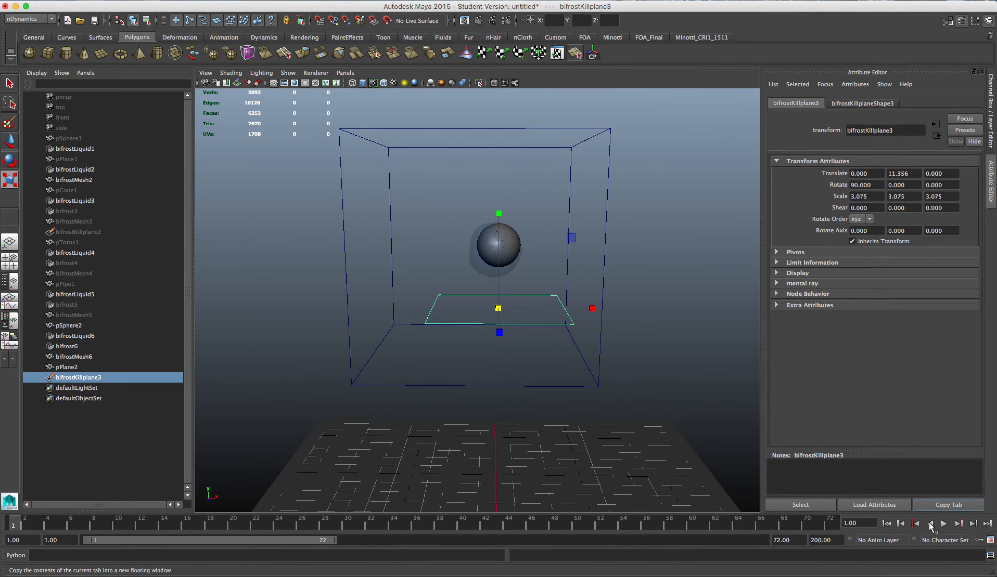
pyautogui.click(942, 524)
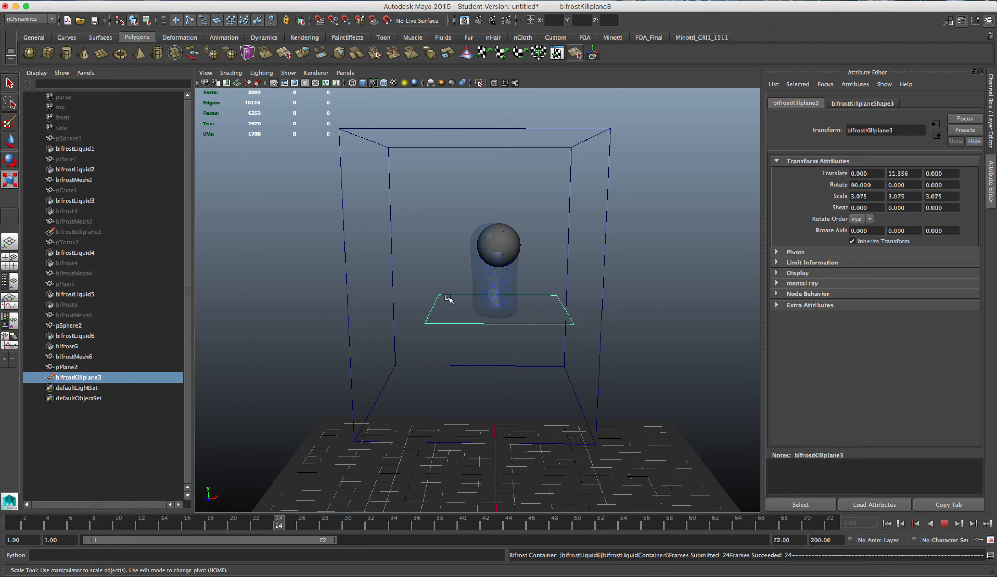
pyautogui.click(944, 524)
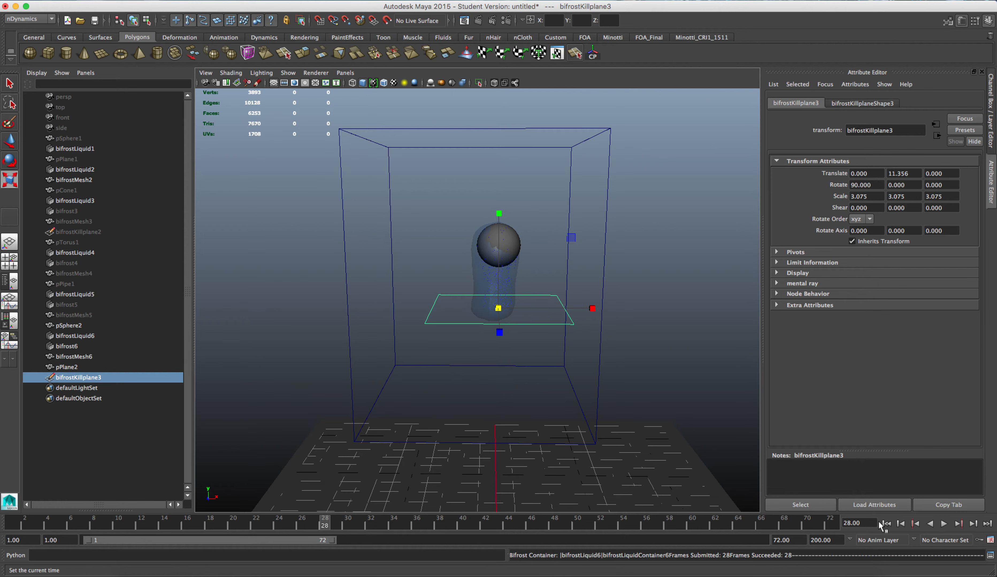
pyautogui.click(887, 524)
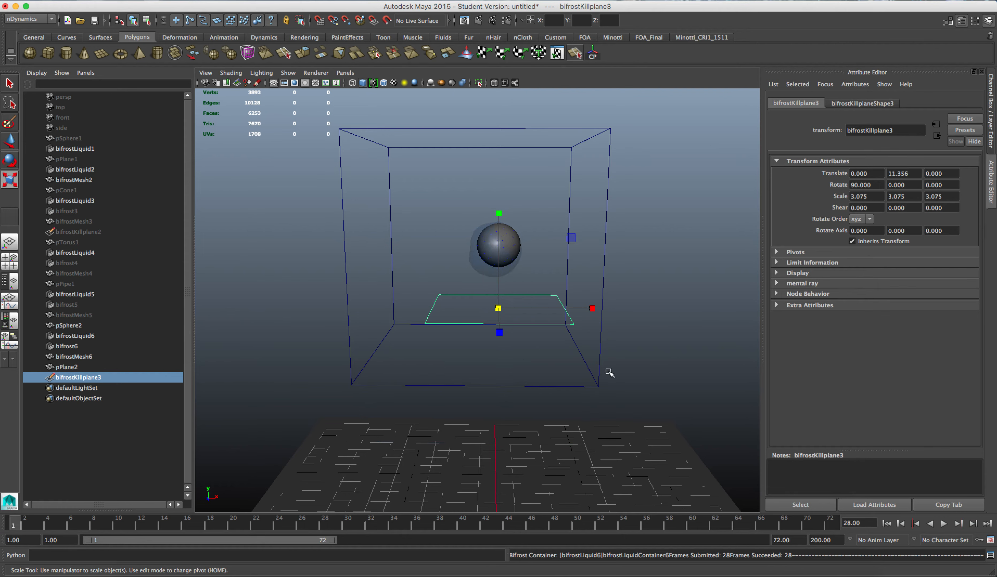
# Step: Delete the killplane below the sphere emitter
pyautogui.keyDown('alt'); pyautogui.moveTo(609, 372); pyautogui.dragTo(547, 373, button='right'); pyautogui.keyUp('alt')
pyautogui.click(644, 359)
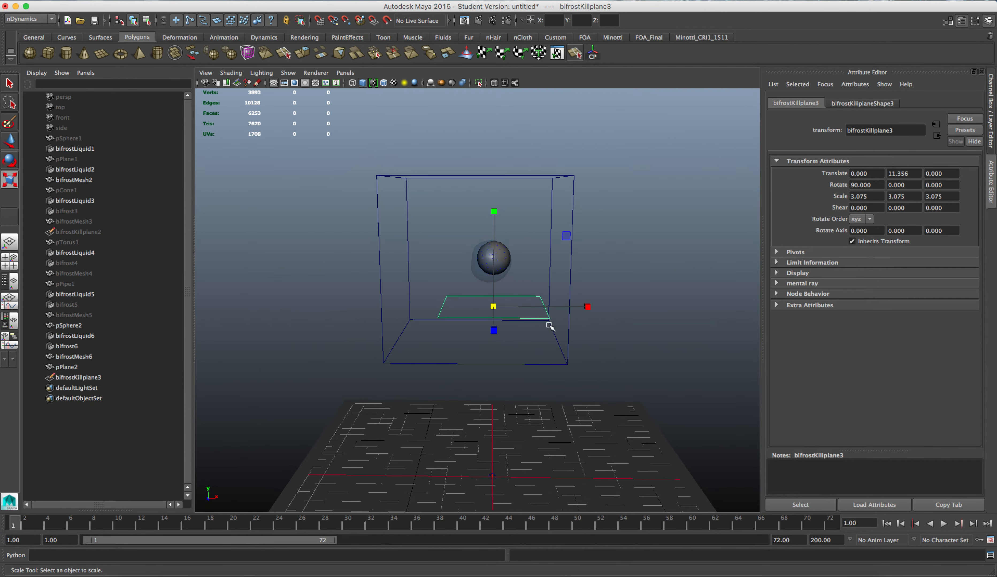
pyautogui.click(540, 300)
pyautogui.press('Delete')
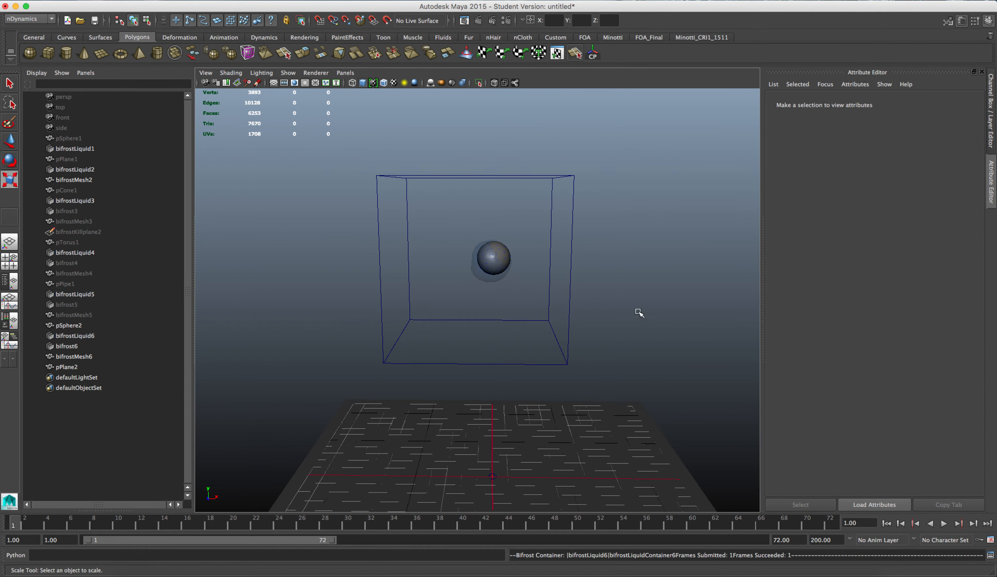
# Step: Play the simulation with only the sphere emitter and collider plane, and stop at frame 22
pyautogui.keyDown('alt'); pyautogui.moveTo(614, 316); pyautogui.dragTo(620, 328, button='middle'); pyautogui.keyUp('alt')
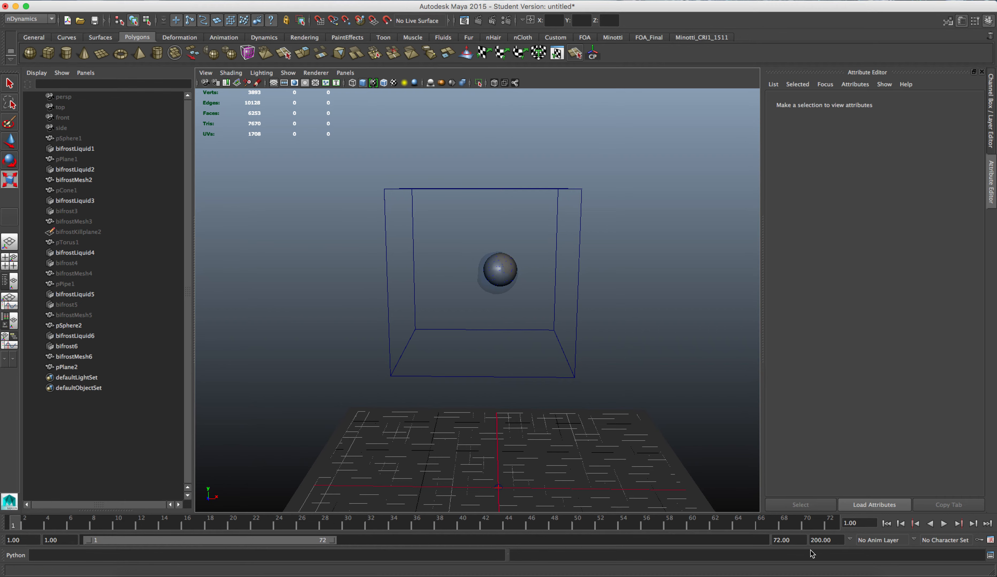
pyautogui.moveTo(829, 573)
pyautogui.click(945, 523)
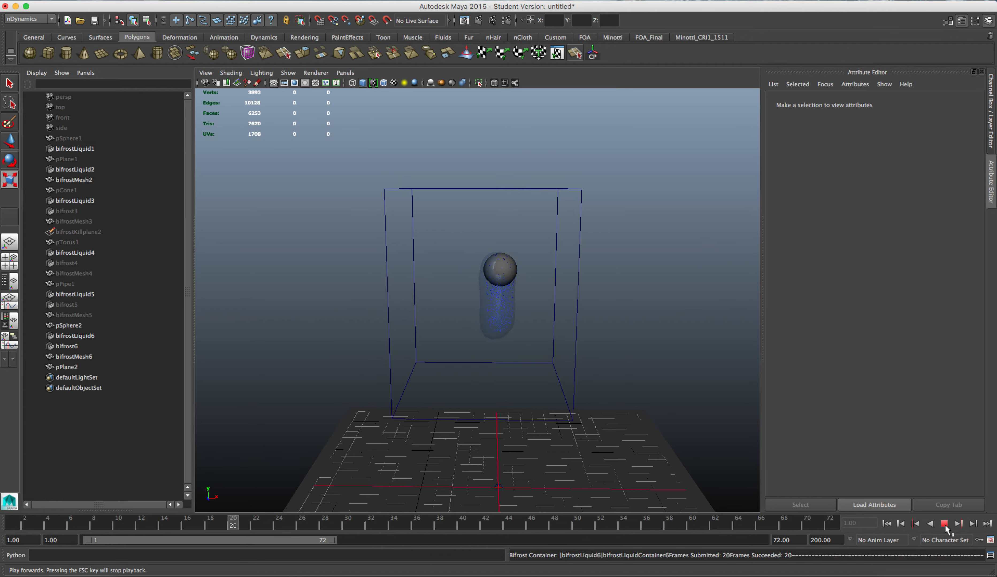
pyautogui.click(944, 524)
pyautogui.press('r')
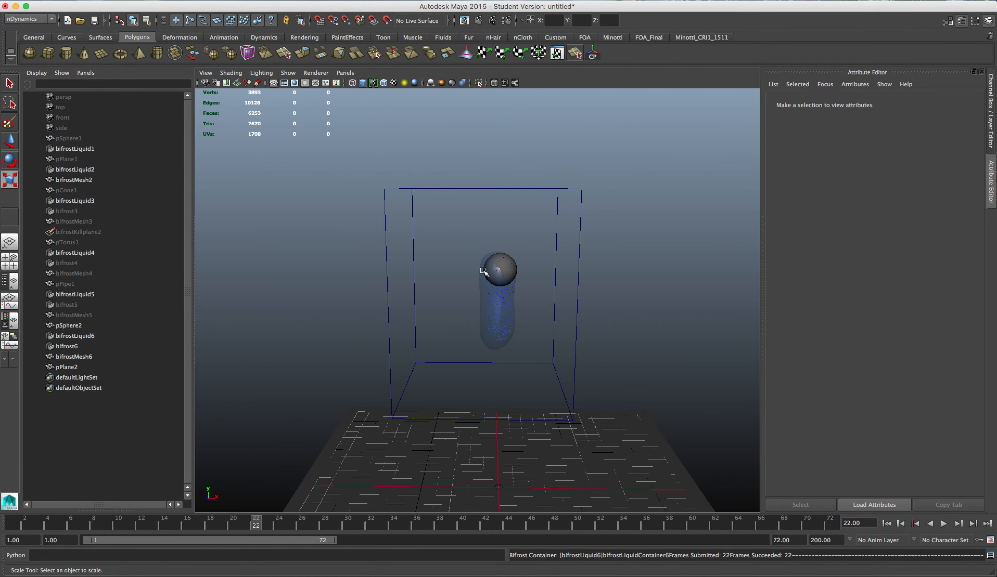
# Step: Select the bifrost6 liquid and examine its bifrostShape6 display attributes and bifrostLiquidContainer6 solver attributes
pyautogui.click(563, 191)
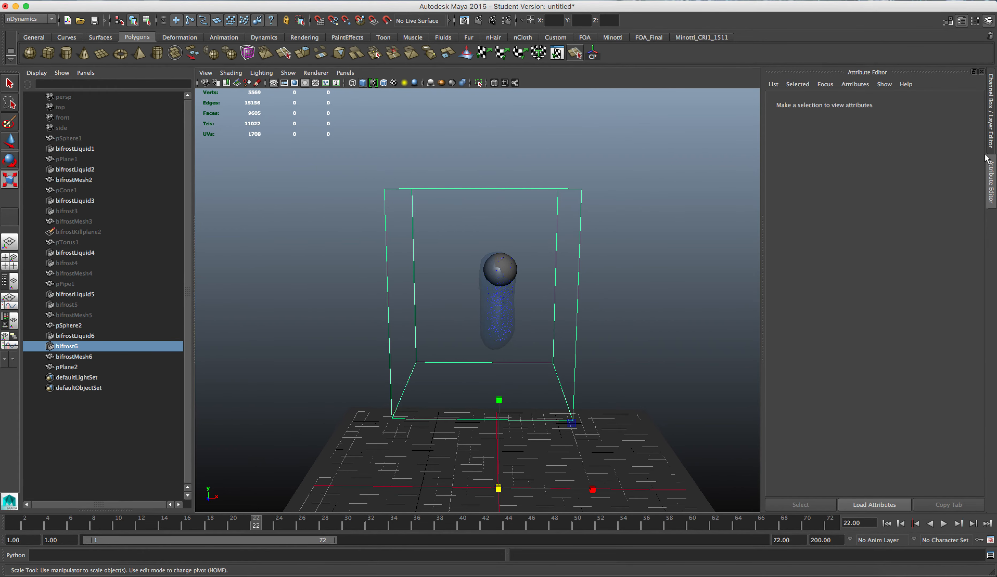
pyautogui.click(991, 135)
pyautogui.click(990, 171)
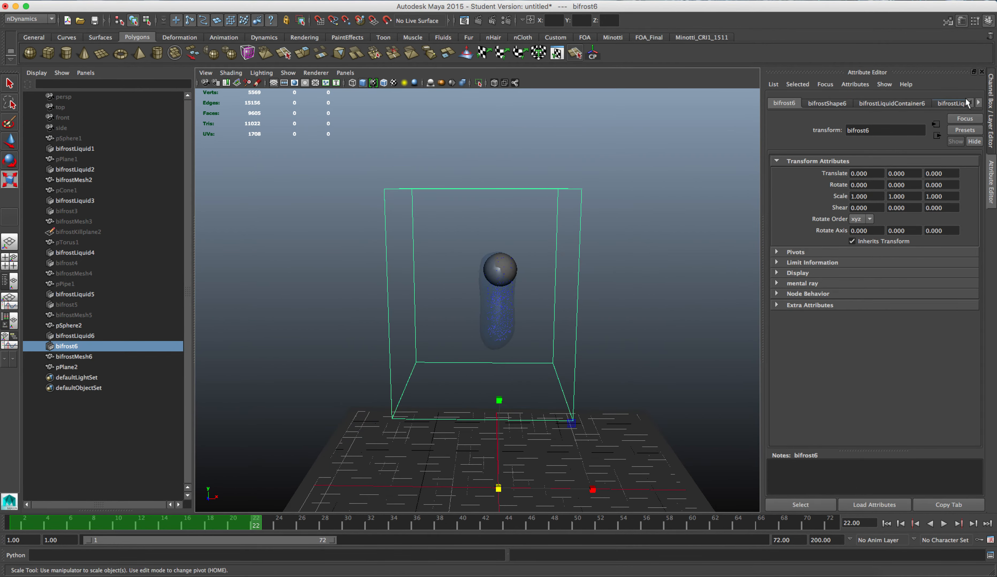
pyautogui.click(978, 103)
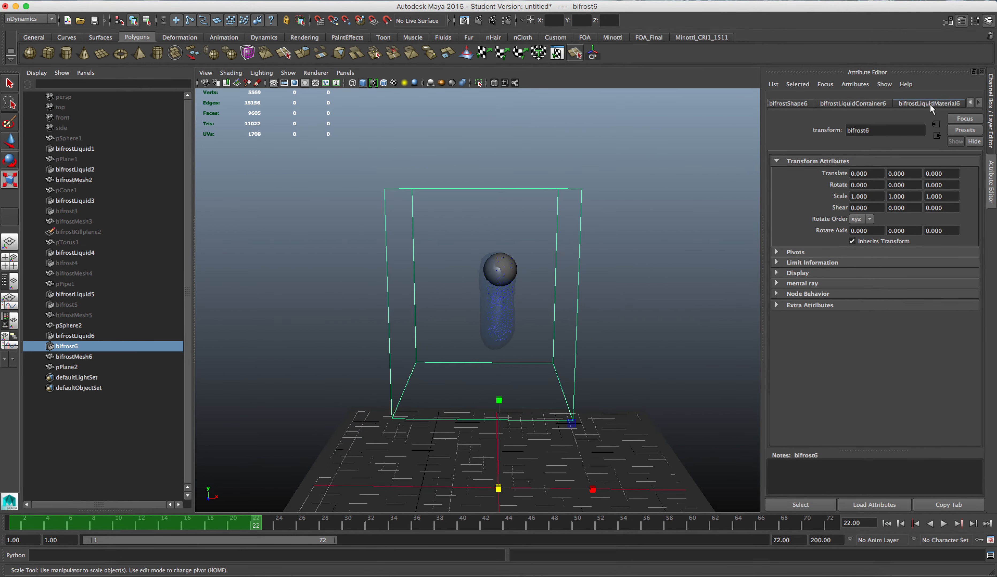
pyautogui.click(970, 103)
pyautogui.click(971, 103)
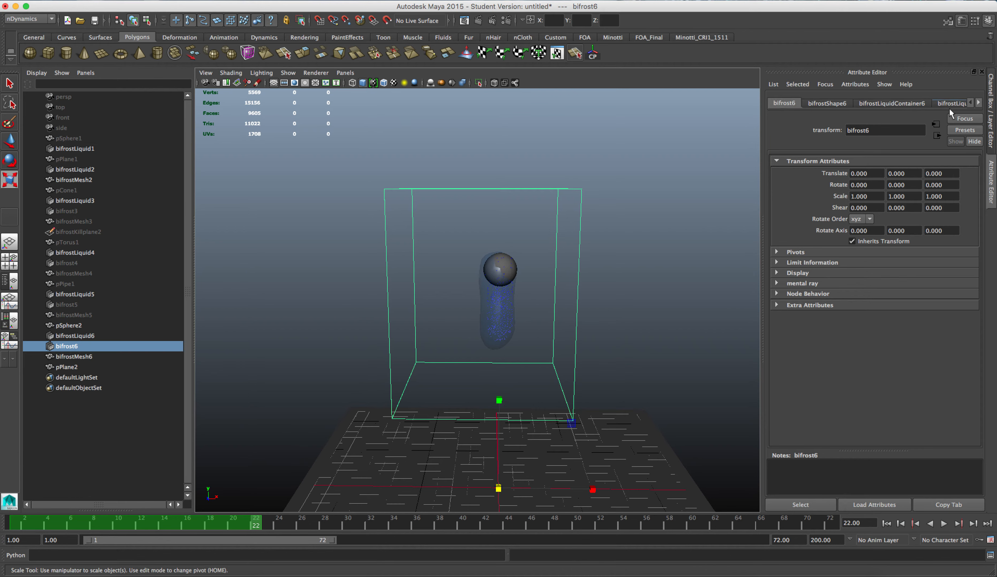
pyautogui.click(828, 104)
pyautogui.scroll(5, 777, 246)
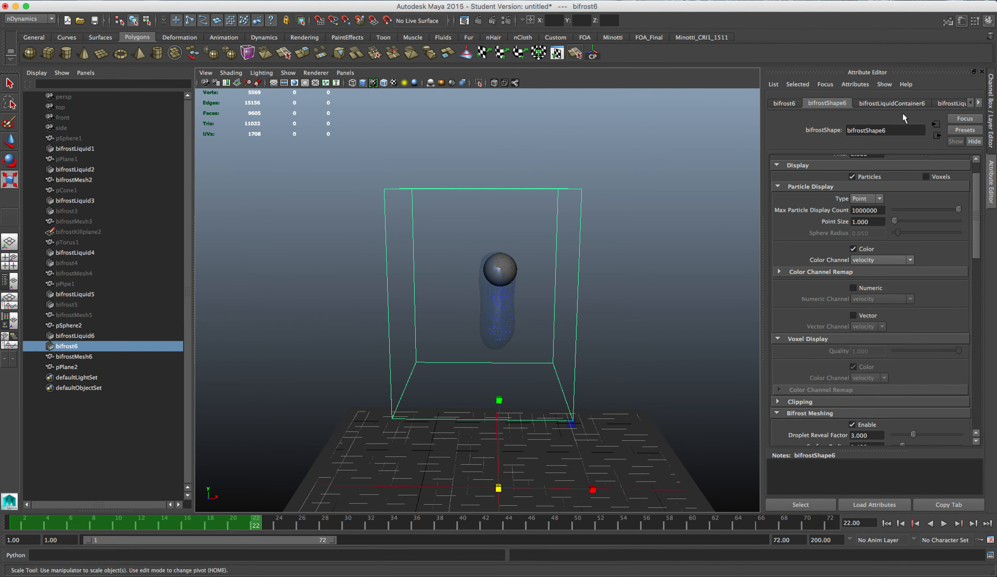
pyautogui.click(903, 105)
pyautogui.scroll(5, 929, 187)
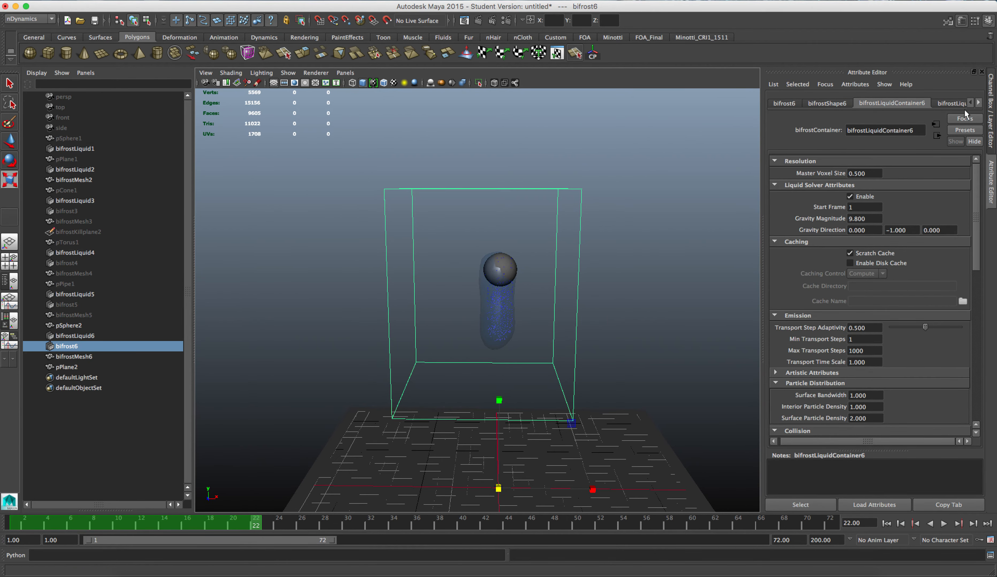
# Step: Open the bifrostLiquidMaterial6 attributes and examine the diffuse, foam remap, reflection and refraction settings
pyautogui.click(978, 104)
pyautogui.click(933, 106)
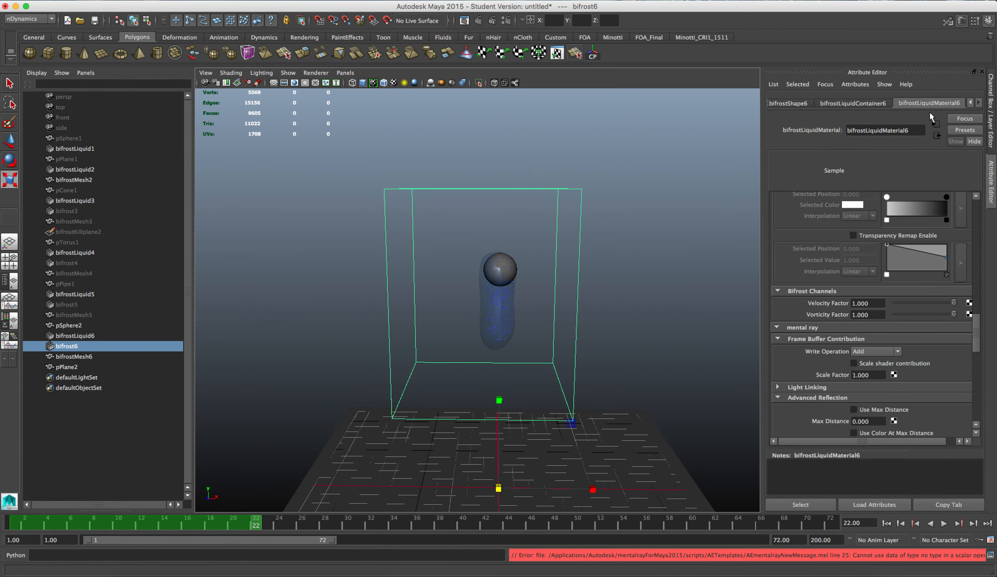
pyautogui.scroll(15, 900, 244)
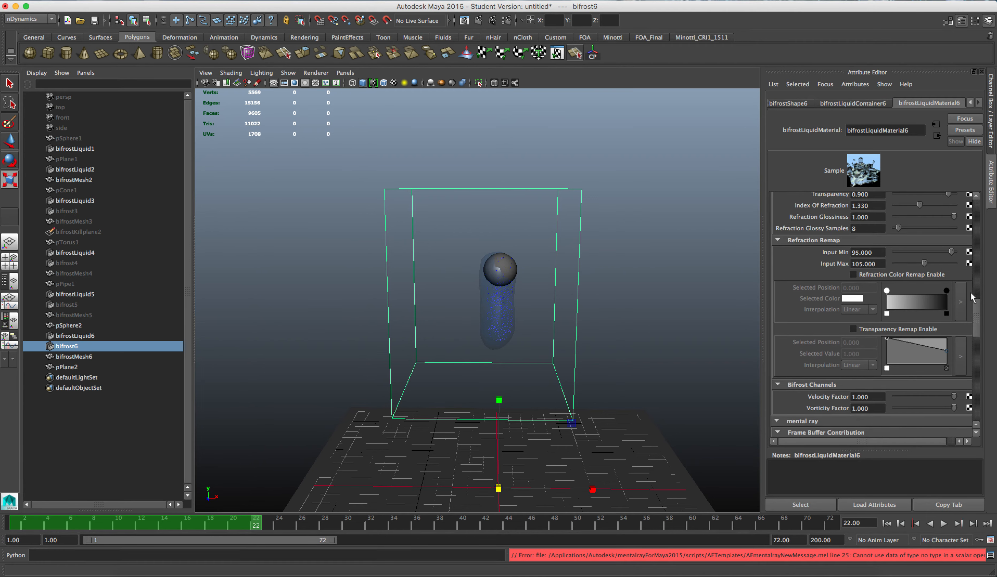
pyautogui.scroll(5, 916, 276)
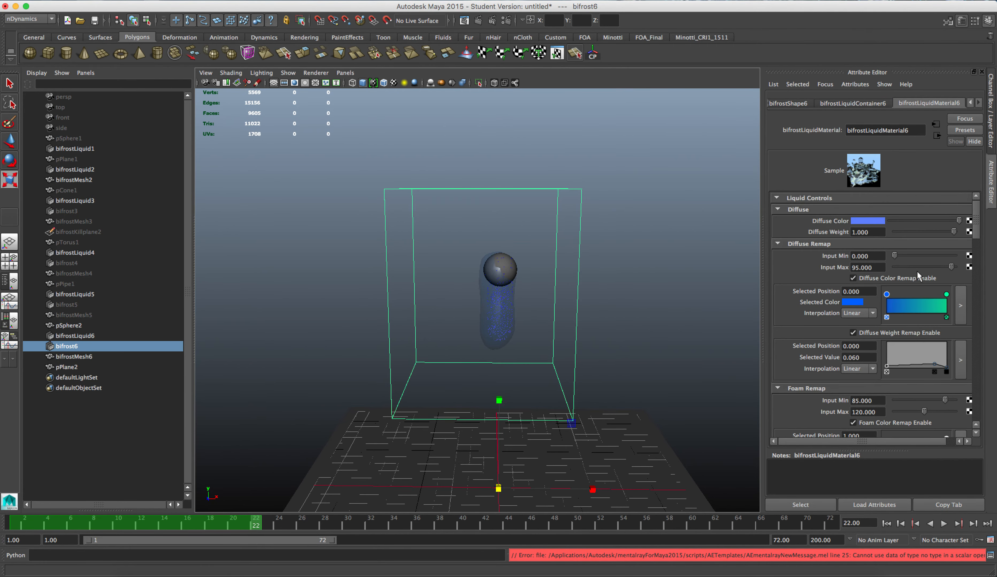
pyautogui.scroll(-10, 852, 278)
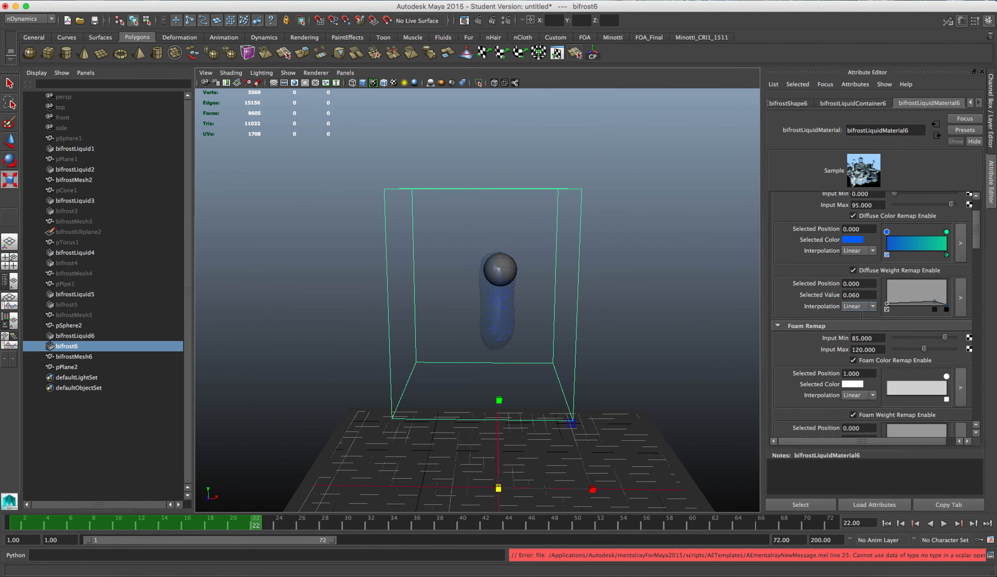
pyautogui.scroll(-8, 813, 326)
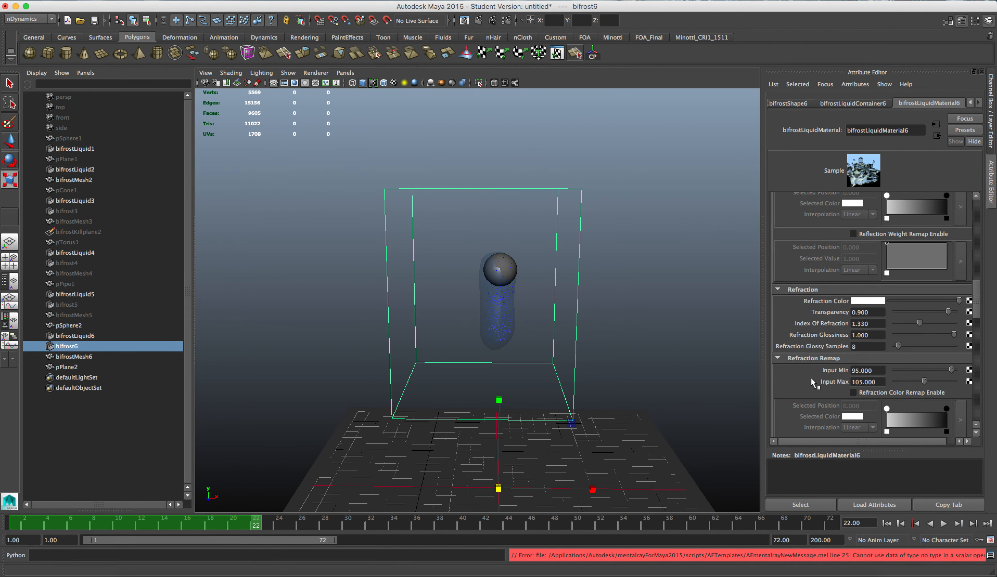
pyautogui.scroll(10, 836, 321)
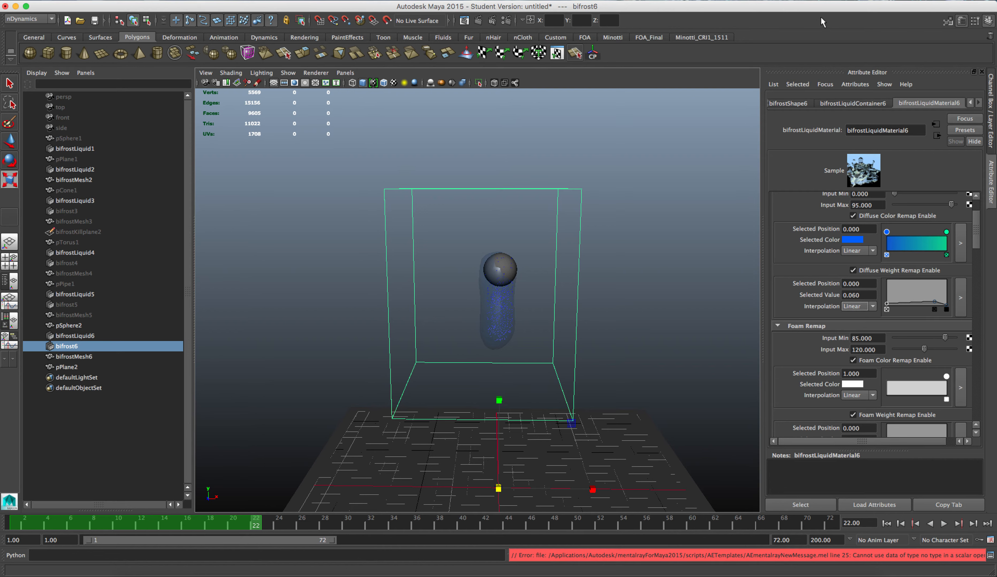
# Step: Try bright green as the first color of the material's Diffuse Remap ramp, and revert it
pyautogui.click(853, 240)
pyautogui.moveTo(684, 332); pyautogui.dragTo(649, 374)
pyautogui.click(609, 281)
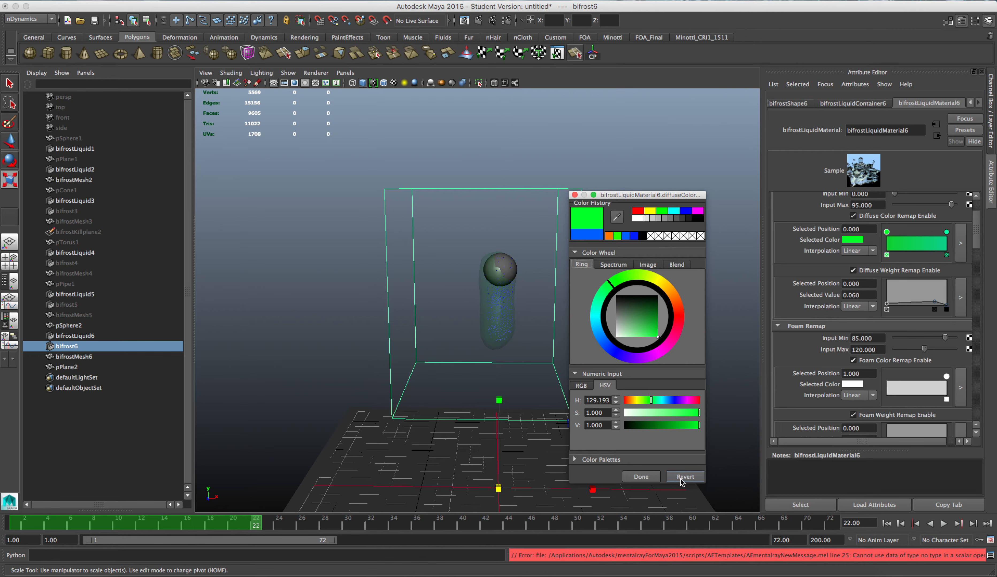
pyautogui.click(574, 195)
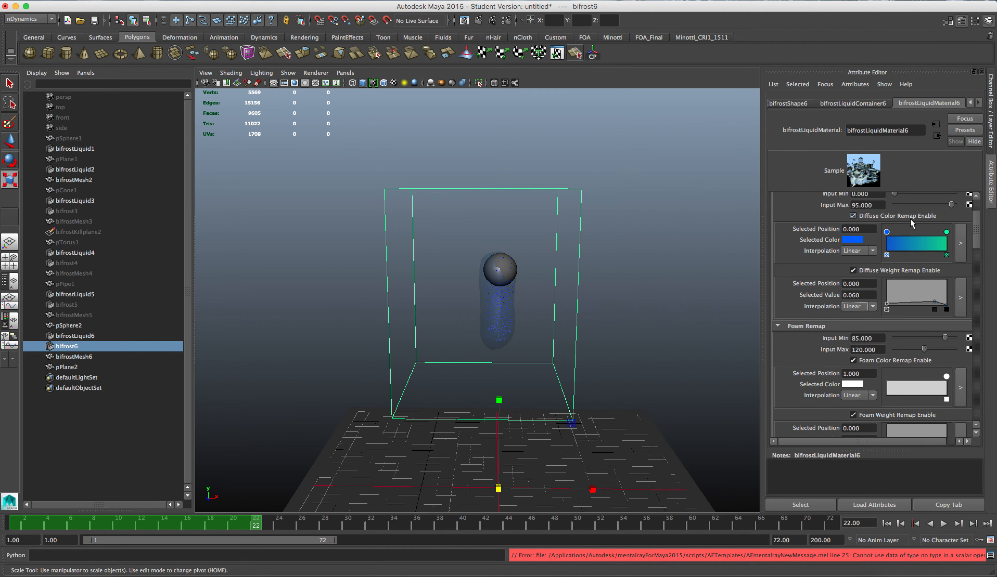
# Step: Move the green marker of the diffuse color ramp to position 0.948 and try adjusting the diffuse weight curve
pyautogui.moveTo(946, 233)
pyautogui.mouseDown()
pyautogui.moveTo(900, 233)
pyautogui.moveTo(943, 233)
pyautogui.mouseUp()
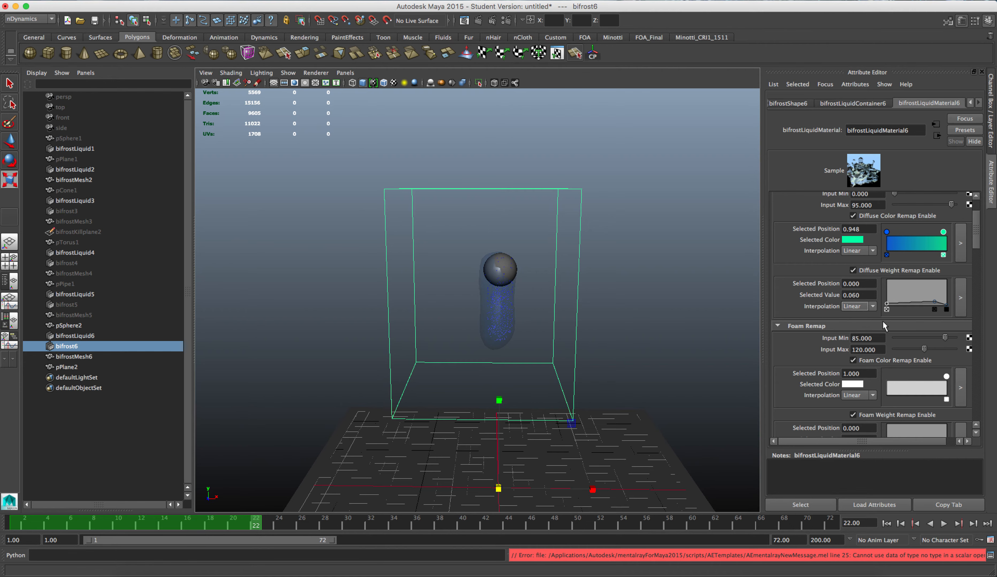
pyautogui.moveTo(934, 302)
pyautogui.mouseDown()
pyautogui.moveTo(934, 284)
pyautogui.moveTo(891, 294)
pyautogui.moveTo(925, 300)
pyautogui.mouseUp()
pyautogui.click(889, 300)
# Step: Enable the material's Reflection Color Remap and pick an orange hue for its selected color
pyautogui.scroll(-8, 894, 403)
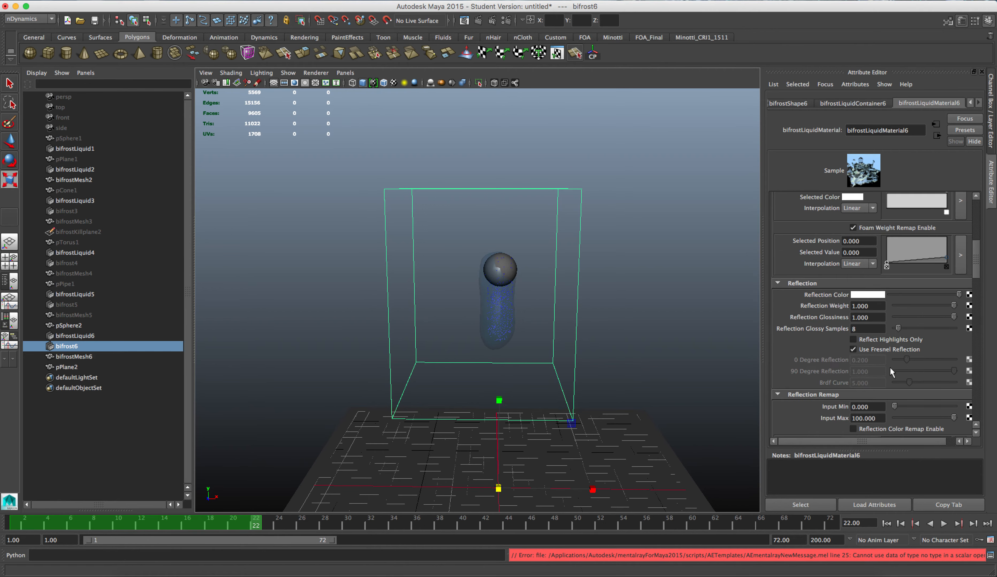
pyautogui.scroll(-3, 917, 360)
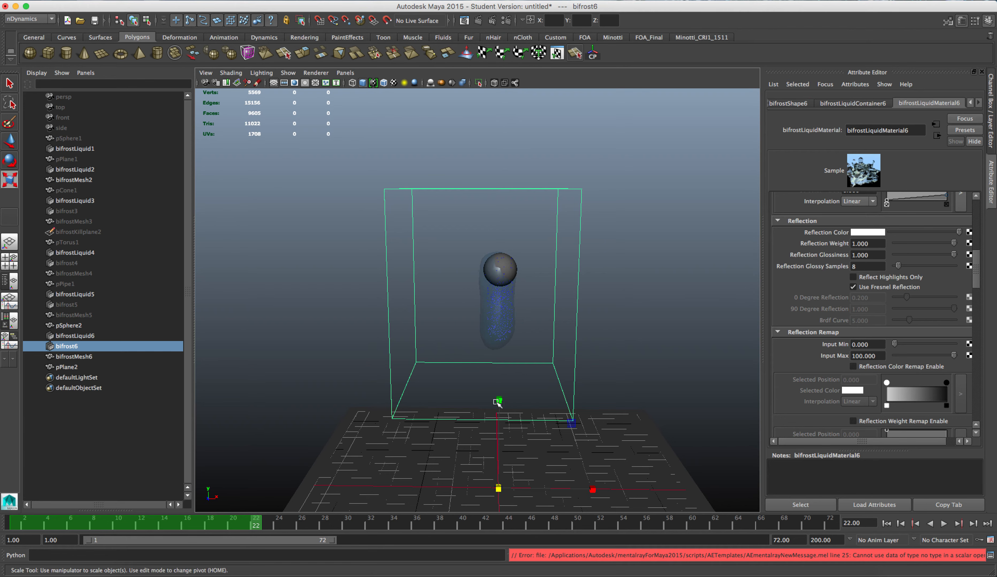
pyautogui.scroll(-5, 843, 367)
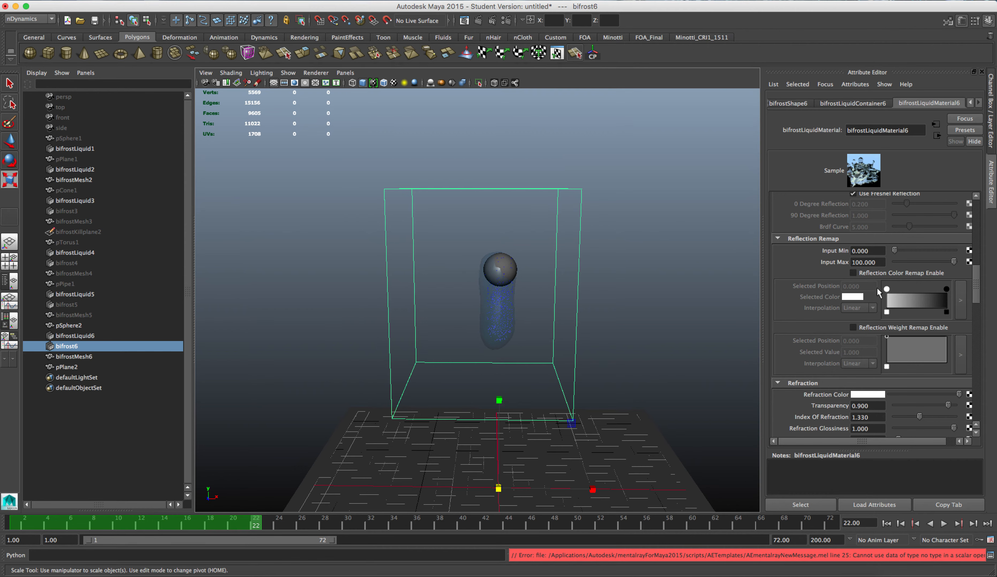
pyautogui.scroll(5, 878, 285)
pyautogui.scroll(-6, 879, 283)
pyautogui.scroll(-2, 879, 283)
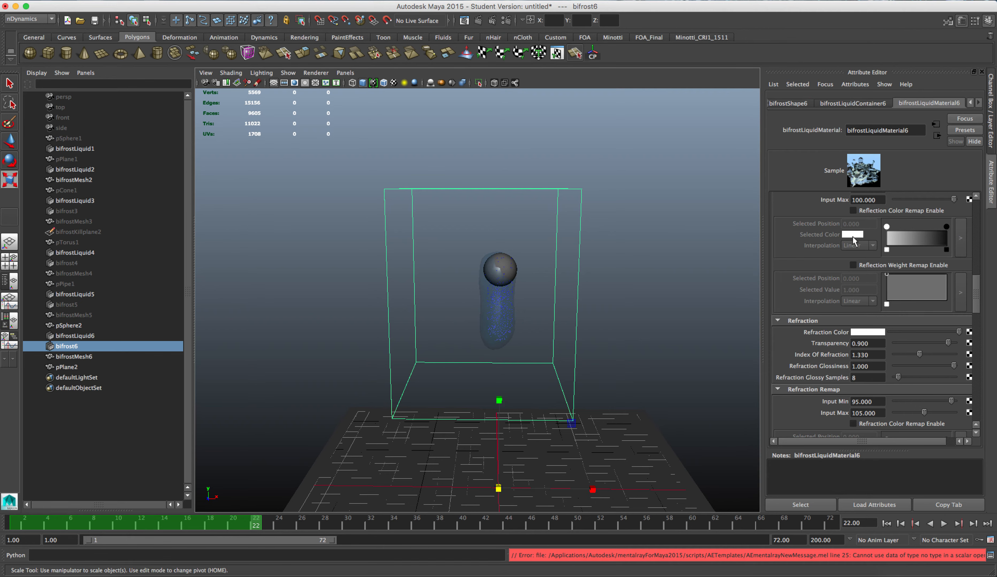
pyautogui.scroll(4, 867, 285)
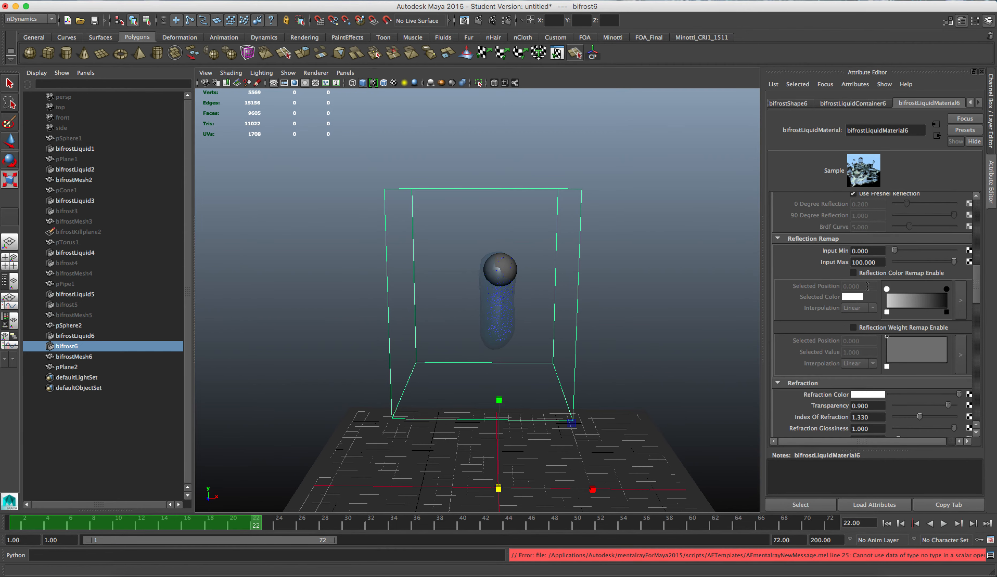
pyautogui.click(862, 275)
pyautogui.click(848, 298)
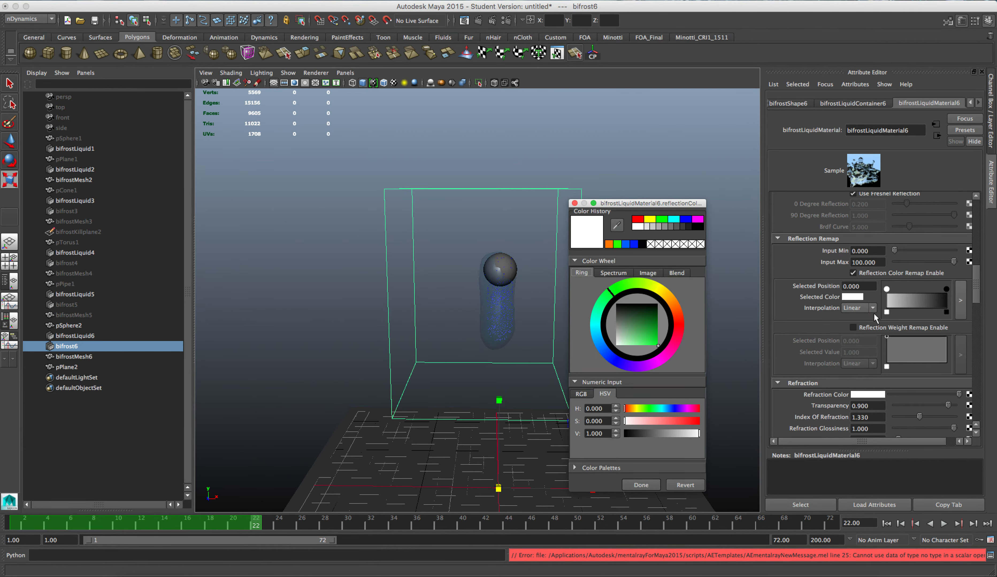
pyautogui.click(670, 306)
pyautogui.click(641, 485)
# Step: Examine the attributes of bifrost6, bifrostMesh6 and pPlane2 in turn, and finish with bifrostLiquid6 selected
pyautogui.scroll(-8, 830, 306)
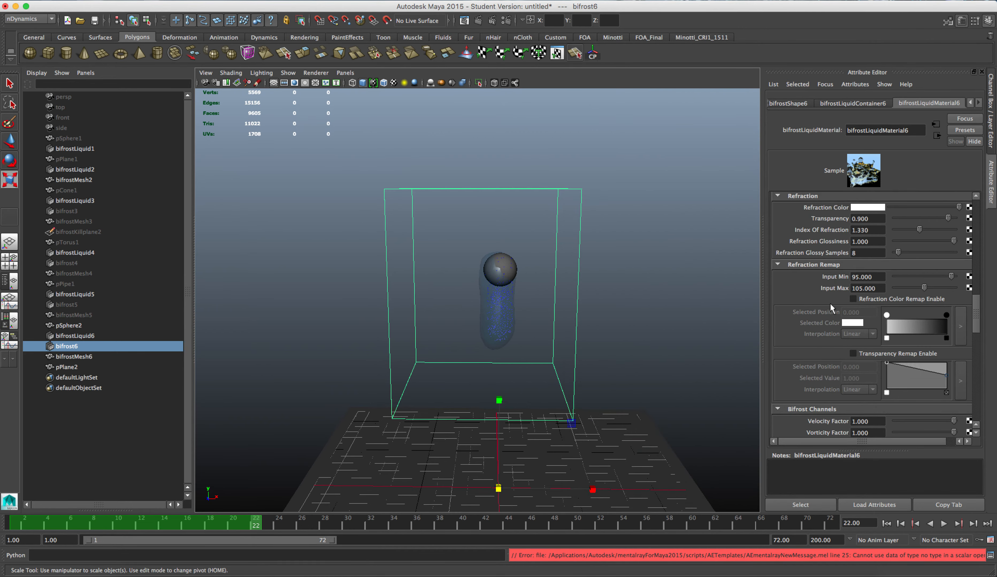
pyautogui.scroll(10, 841, 299)
pyautogui.scroll(3, 841, 299)
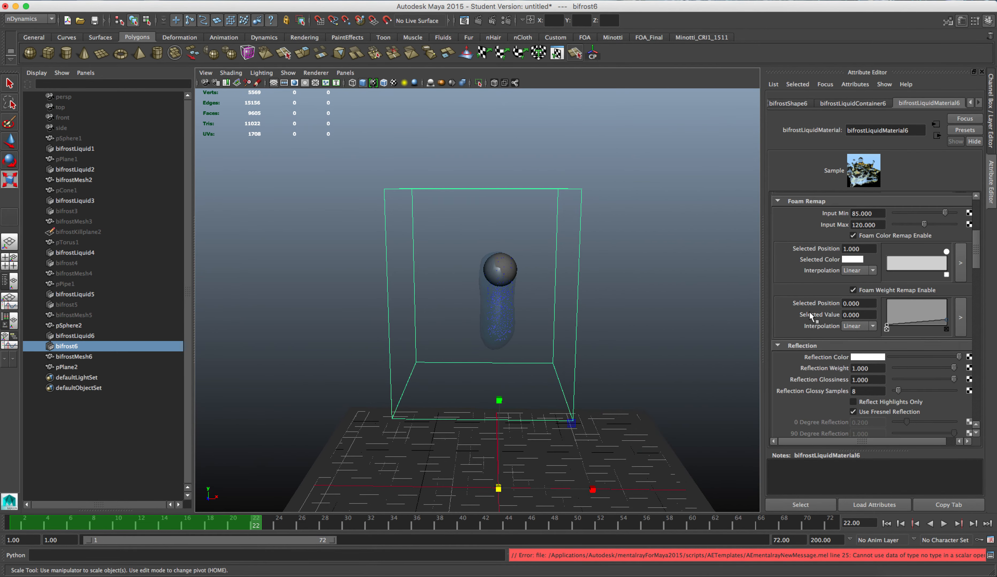
pyautogui.keyDown('alt'); pyautogui.moveTo(638, 299); pyautogui.dragTo(597, 314, button='right'); pyautogui.keyUp('alt')
pyautogui.keyDown('alt'); pyautogui.moveTo(608, 343); pyautogui.dragTo(612, 328); pyautogui.keyUp('alt')
pyautogui.keyDown('alt'); pyautogui.moveTo(612, 328); pyautogui.dragTo(619, 282, button='middle'); pyautogui.keyUp('alt')
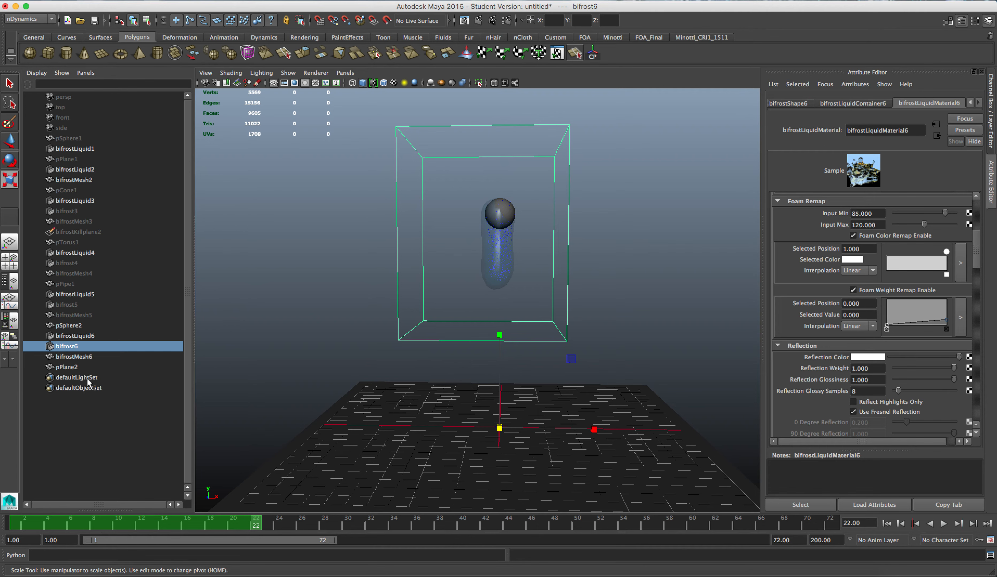
pyautogui.click(81, 348)
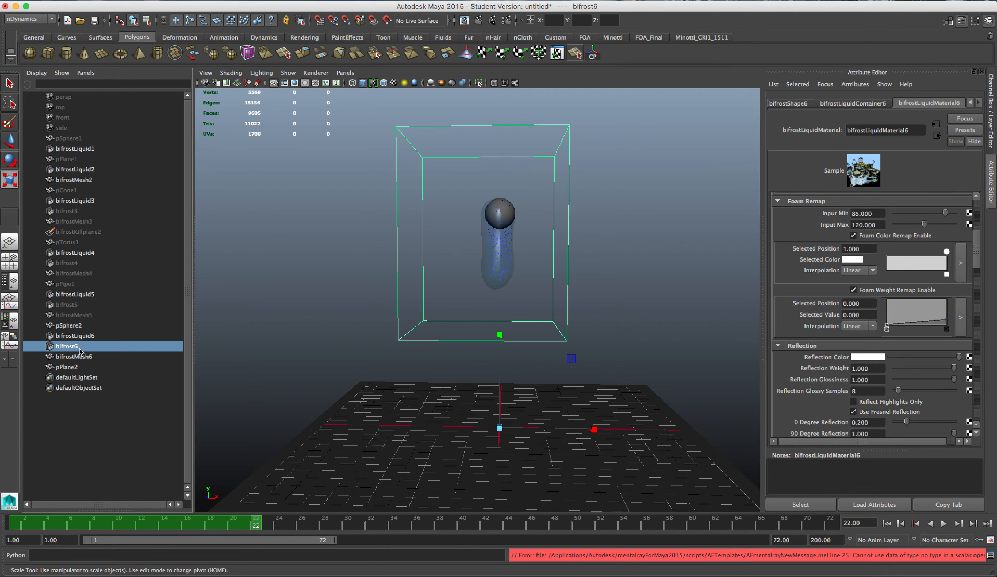
pyautogui.press('Down')
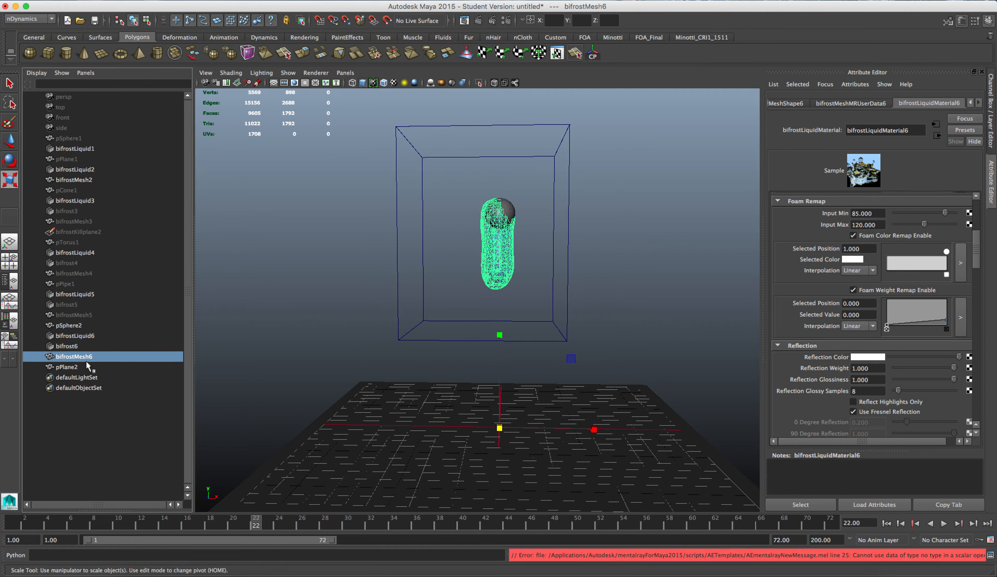
pyautogui.click(86, 348)
pyautogui.click(82, 356)
pyautogui.click(75, 369)
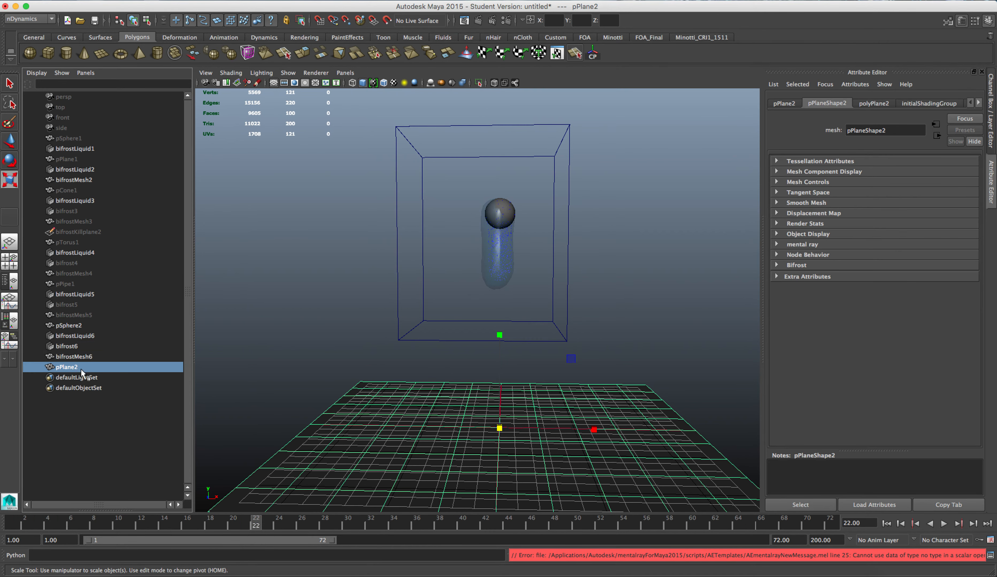
pyautogui.click(73, 350)
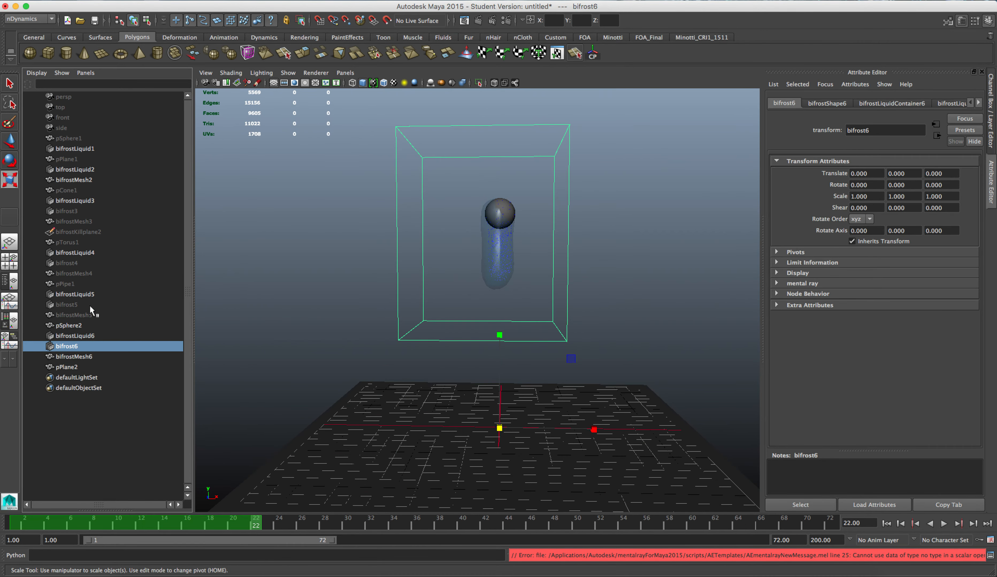
pyautogui.click(83, 336)
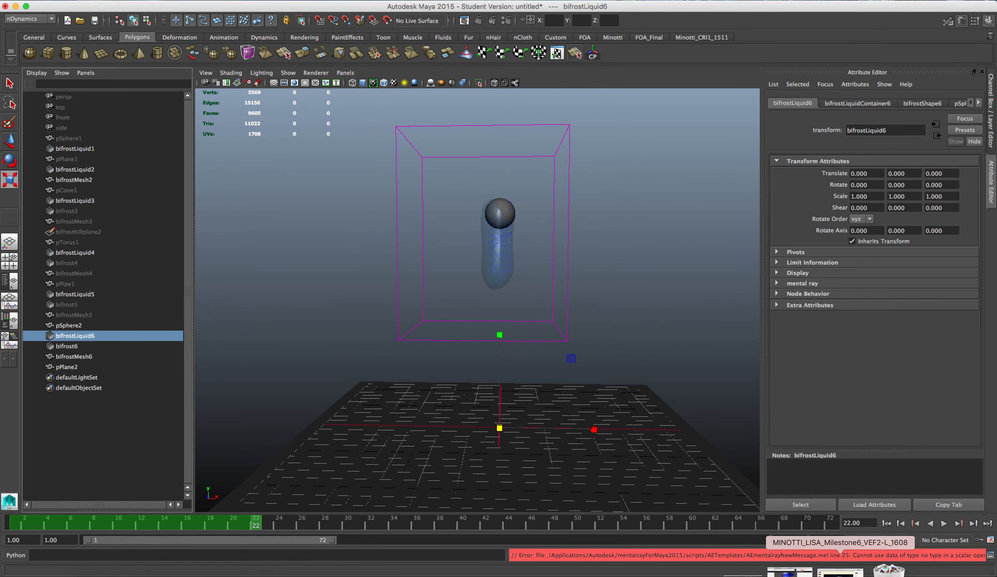
# Step: Switch to the Keynote presentation, play the slides from Creating a Simulation to Rendering a Bifrost Simulation, and minimize its window
pyautogui.click(845, 565)
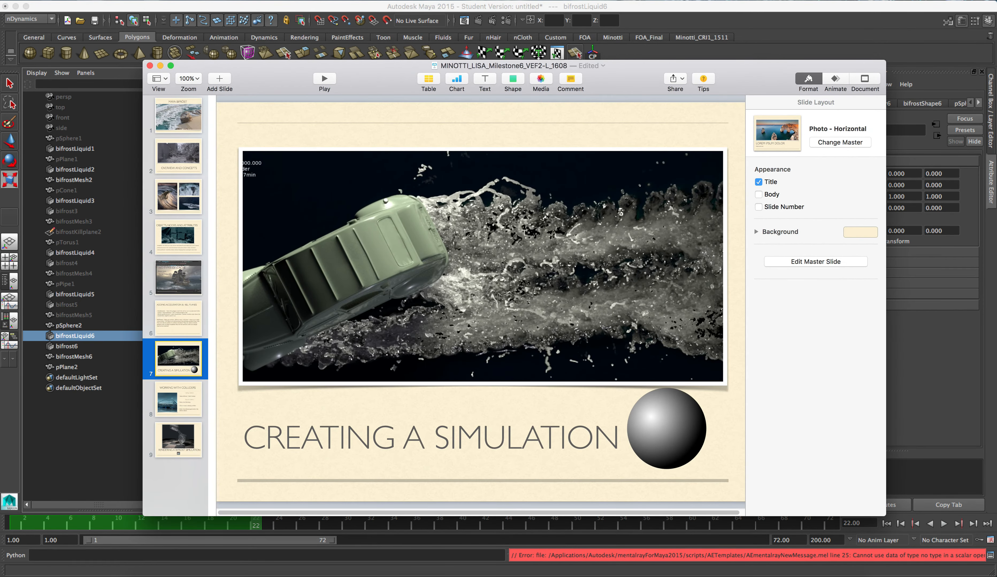
pyautogui.click(324, 82)
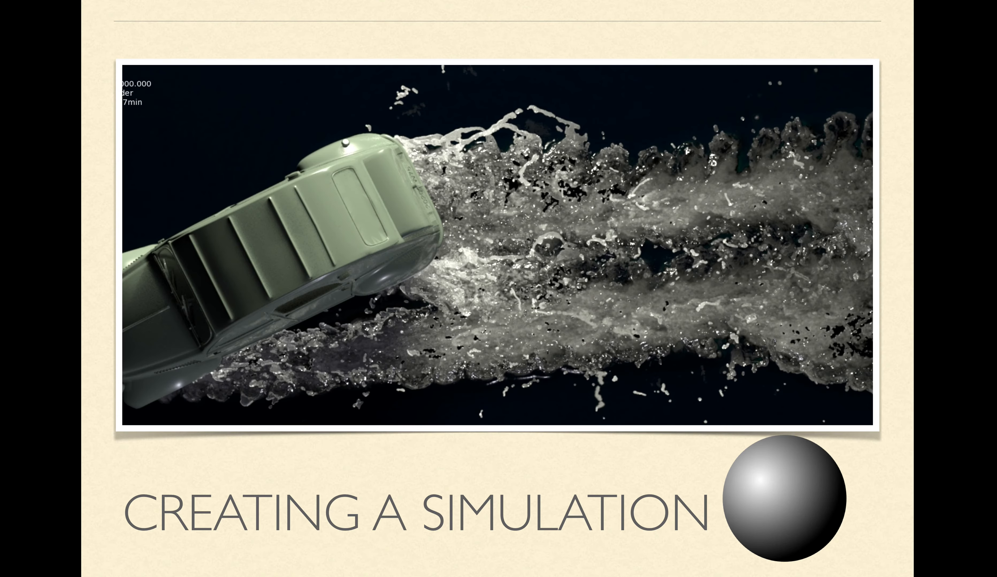
pyautogui.press('Right')
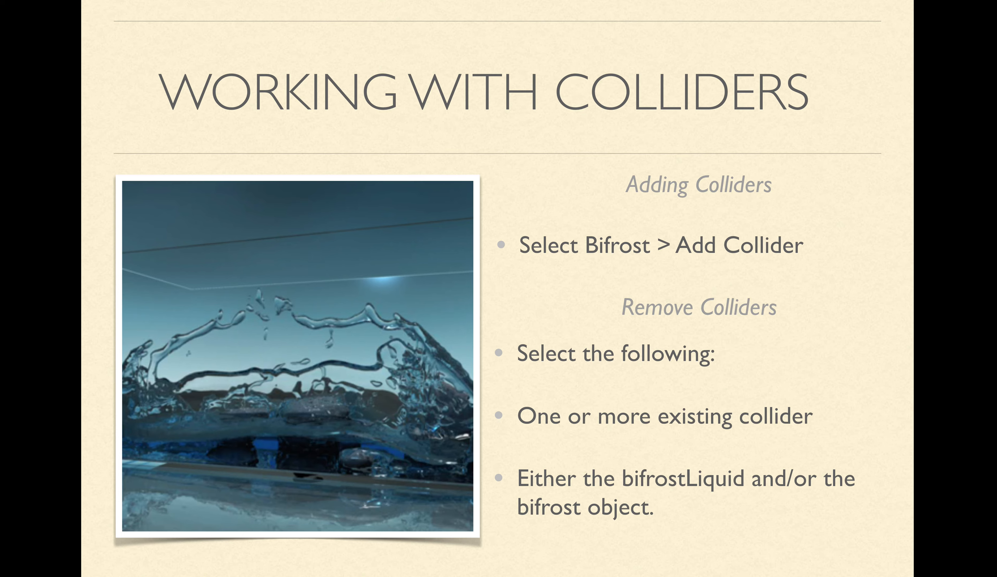
pyautogui.press('Right')
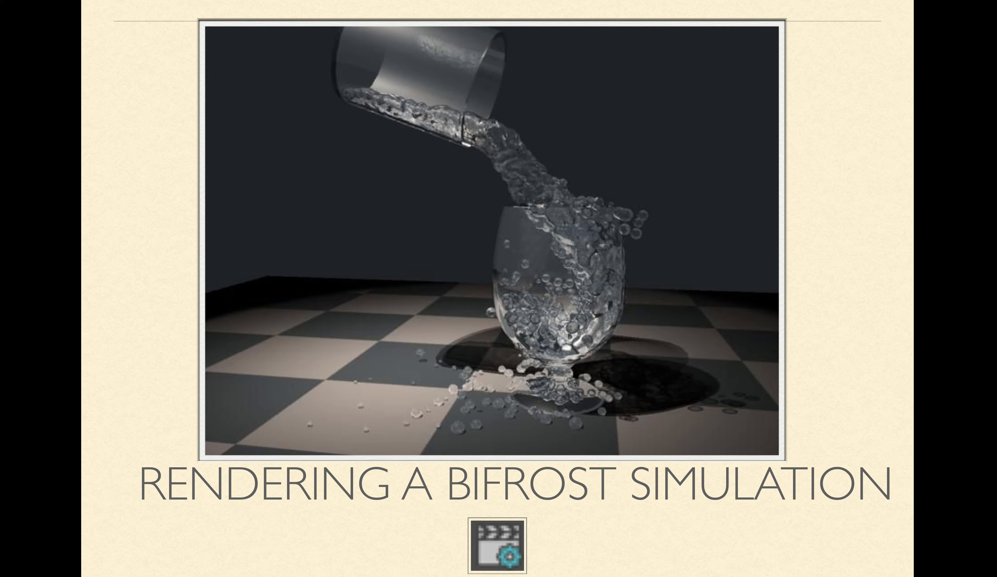
pyautogui.press('Escape')
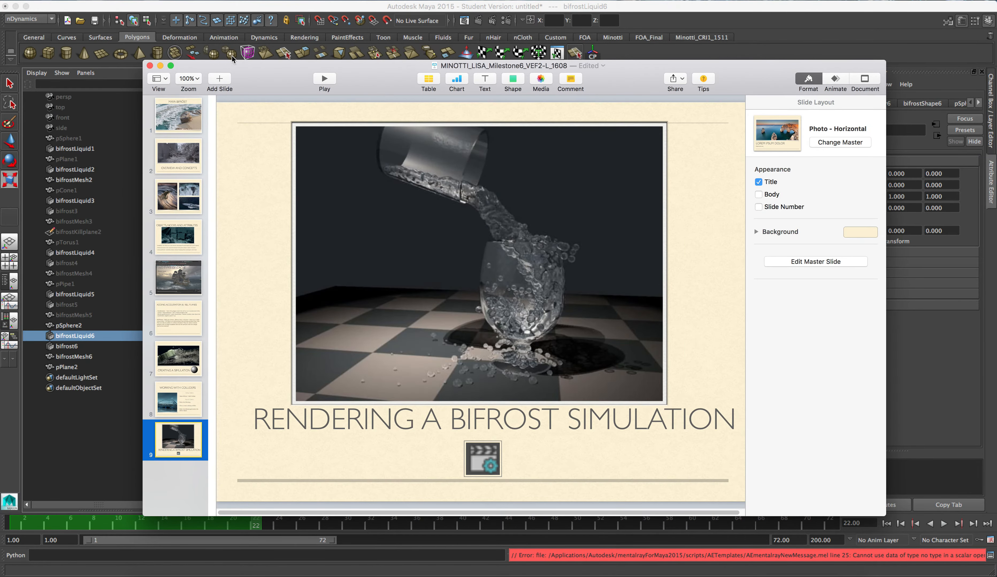
pyautogui.click(160, 65)
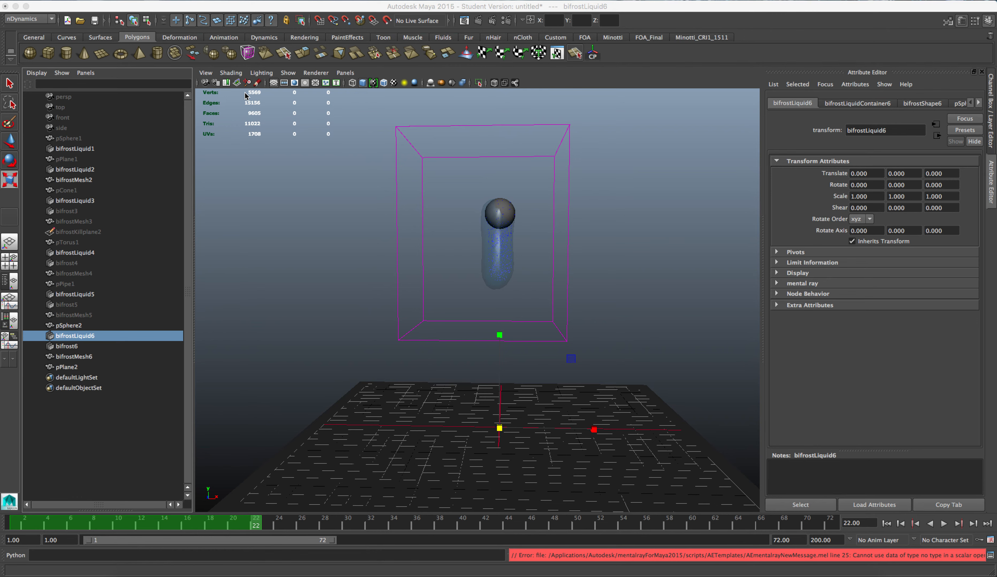
# Step: Open the Bifrost Options and examine the background processing and scratch cache management settings
pyautogui.click(579, 11)
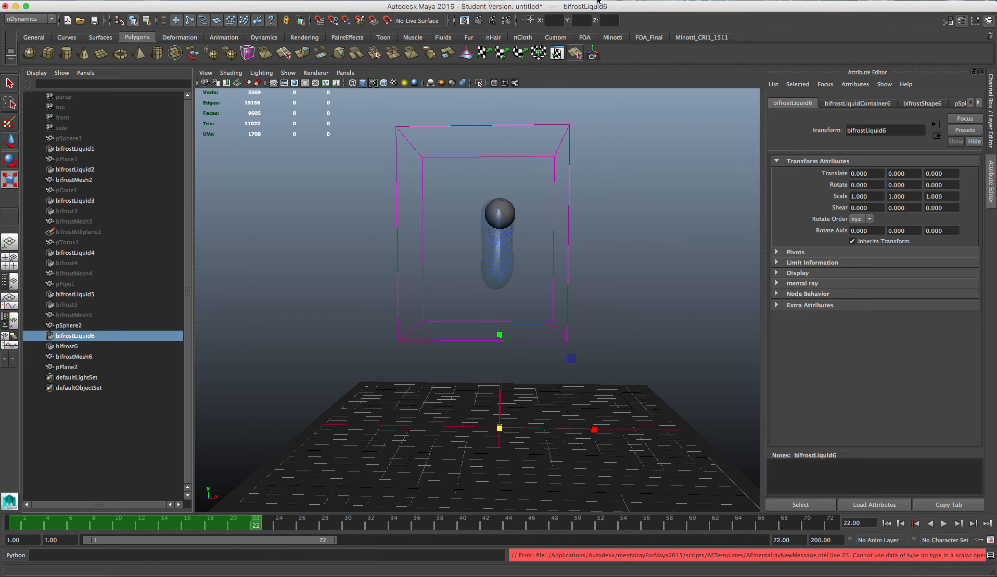
pyautogui.click(675, 0)
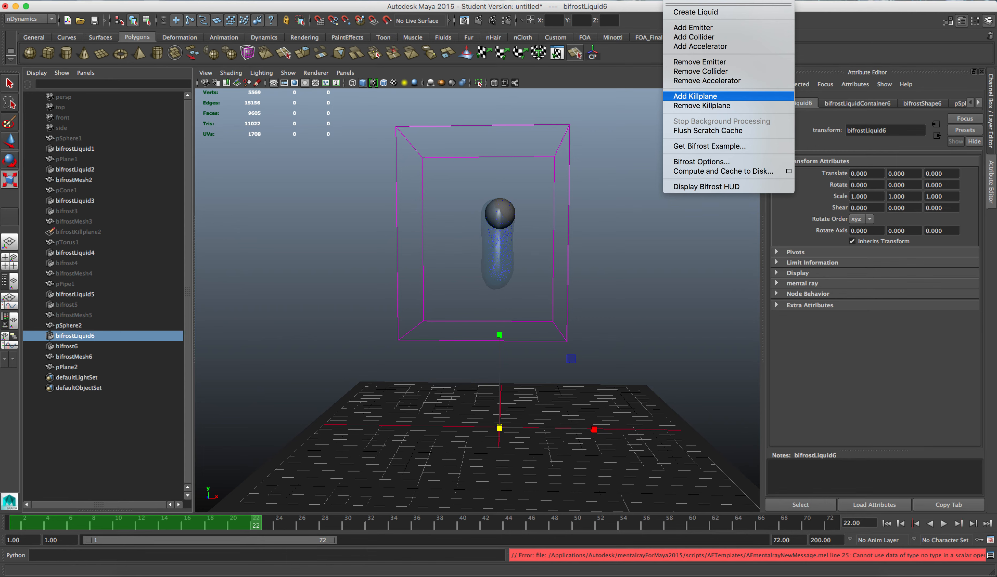
pyautogui.click(701, 162)
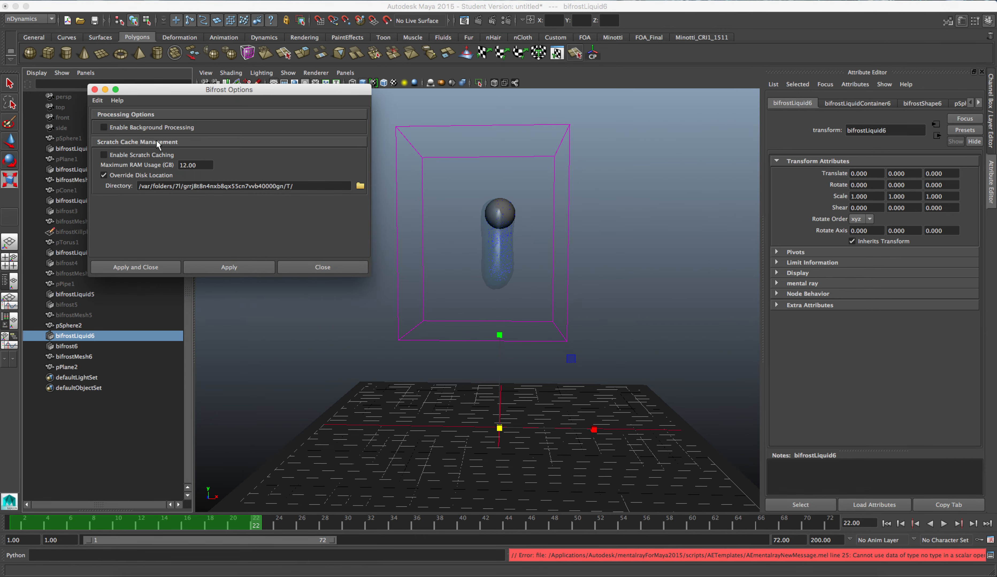
pyautogui.click(113, 128)
pyautogui.click(134, 128)
# Step: Select bifrost6 and turn off Scratch Cache in the caching attributes of bifrostLiquidContainer6
pyautogui.click(568, 158)
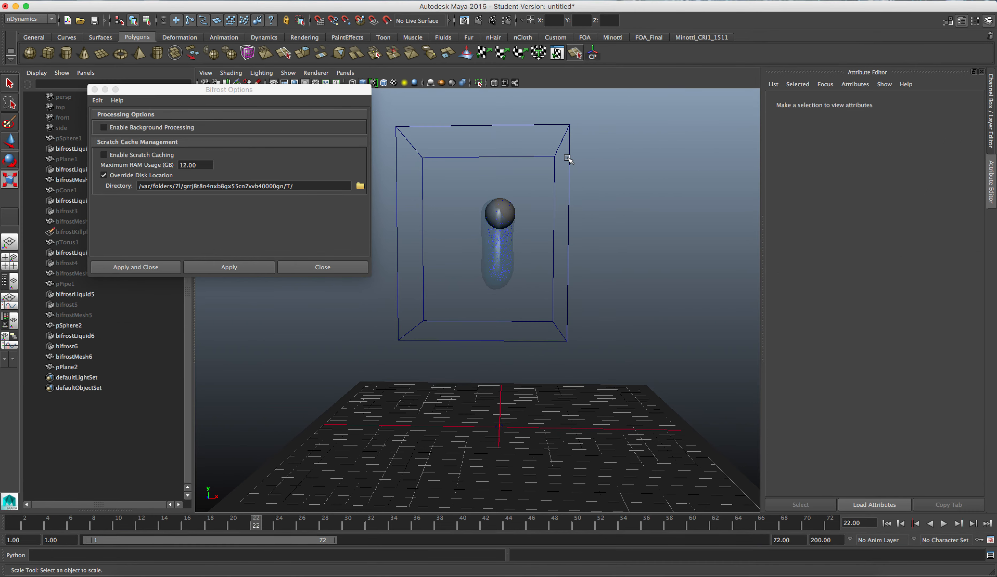
pyautogui.click(551, 127)
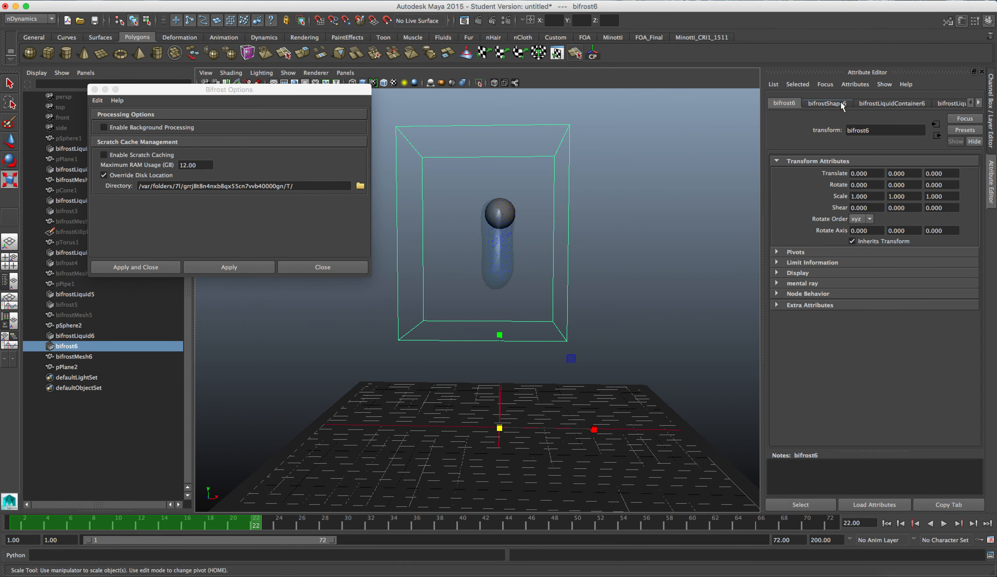
pyautogui.click(908, 104)
pyautogui.scroll(-6, 887, 346)
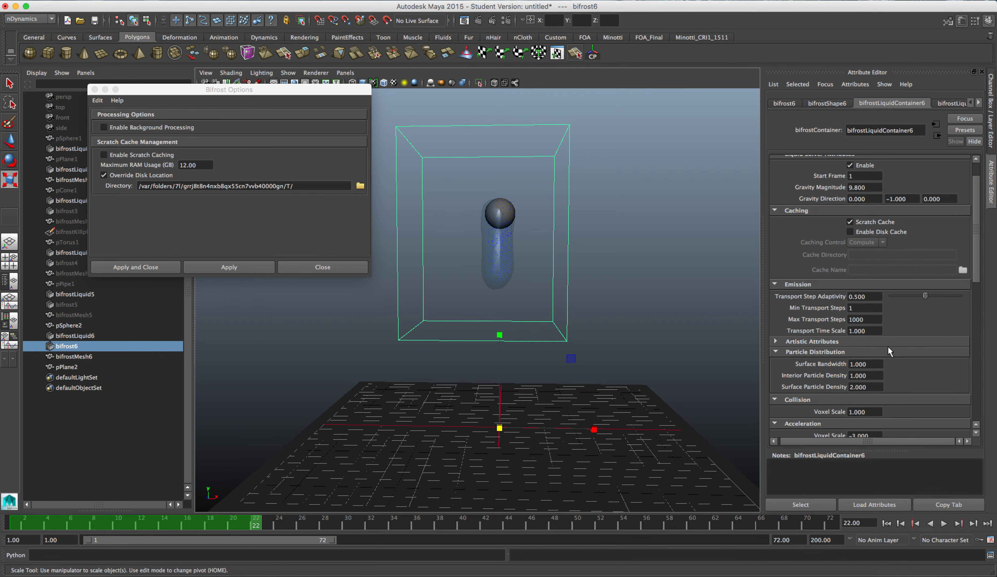
pyautogui.click(826, 103)
pyautogui.scroll(2, 808, 270)
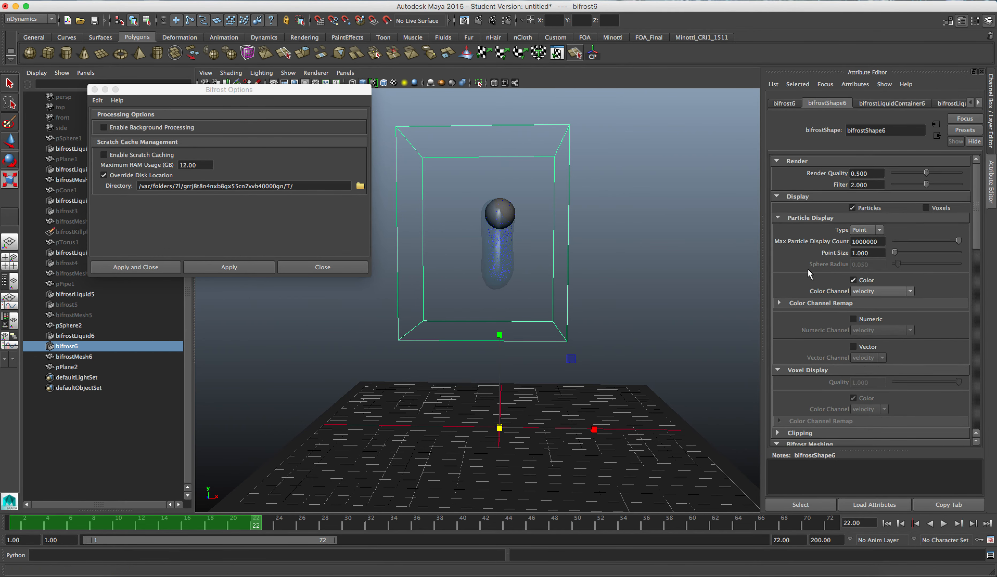
pyautogui.click(891, 104)
pyautogui.scroll(5, 842, 211)
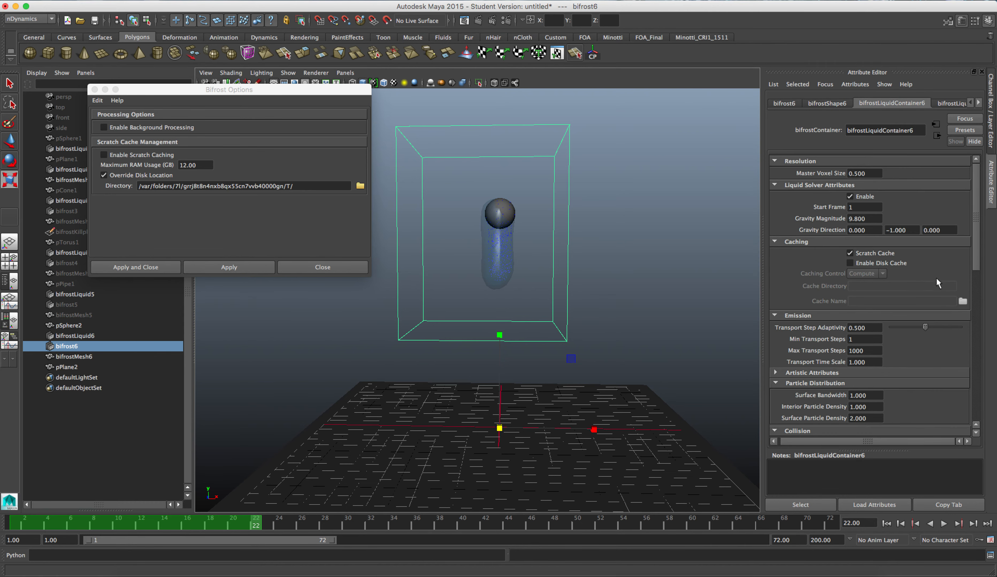
pyautogui.scroll(2, 834, 243)
pyautogui.click(849, 253)
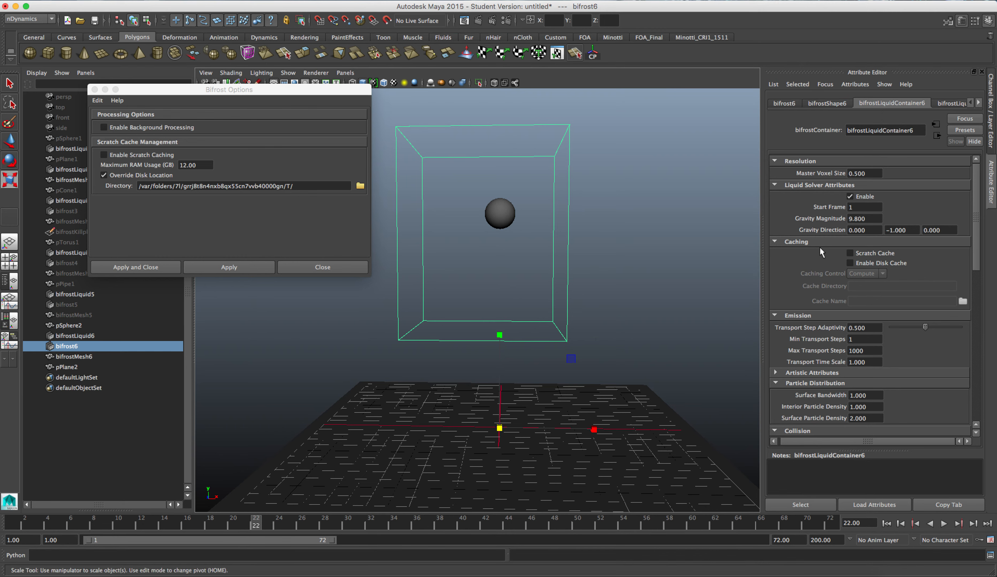
# Step: Toggle Enable Scratch Caching in the Bifrost Options and the container's Scratch Cache on and off again
pyautogui.click(104, 155)
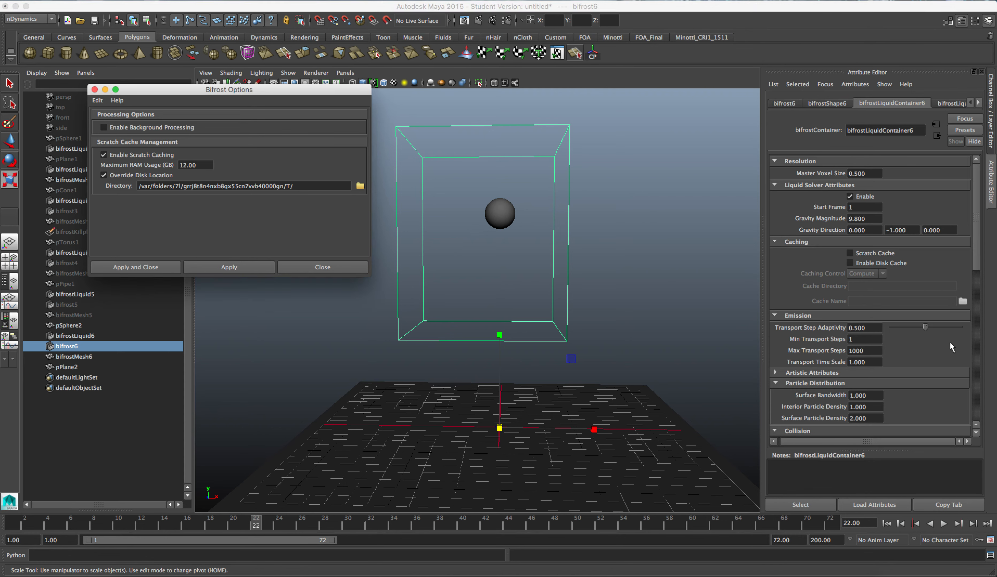
pyautogui.click(849, 253)
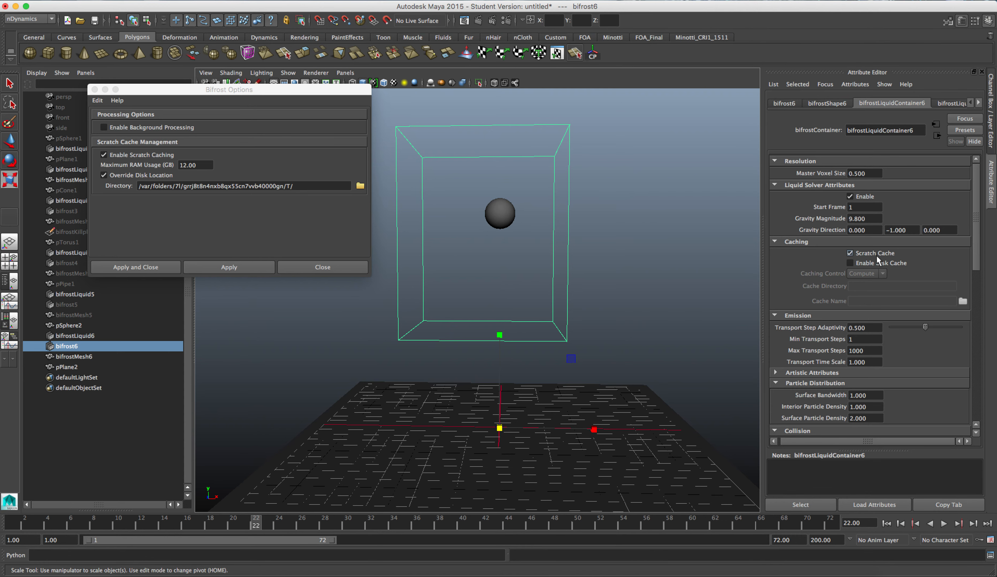
pyautogui.click(871, 253)
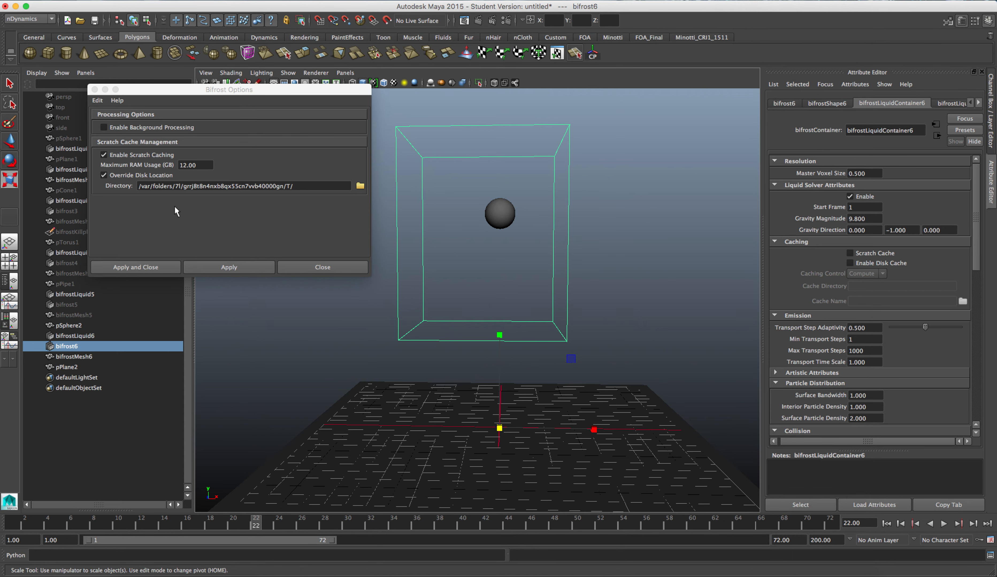
pyautogui.click(157, 156)
# Step: Enable Disk Cache for bifrostLiquidContainer6 and close the Bifrost Options
pyautogui.click(856, 263)
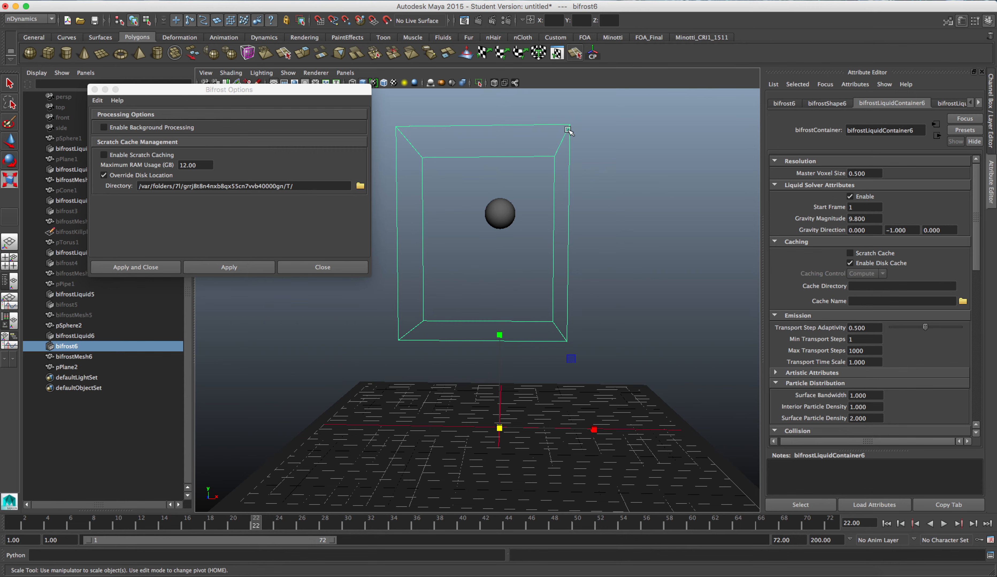
pyautogui.click(611, 187)
pyautogui.click(329, 268)
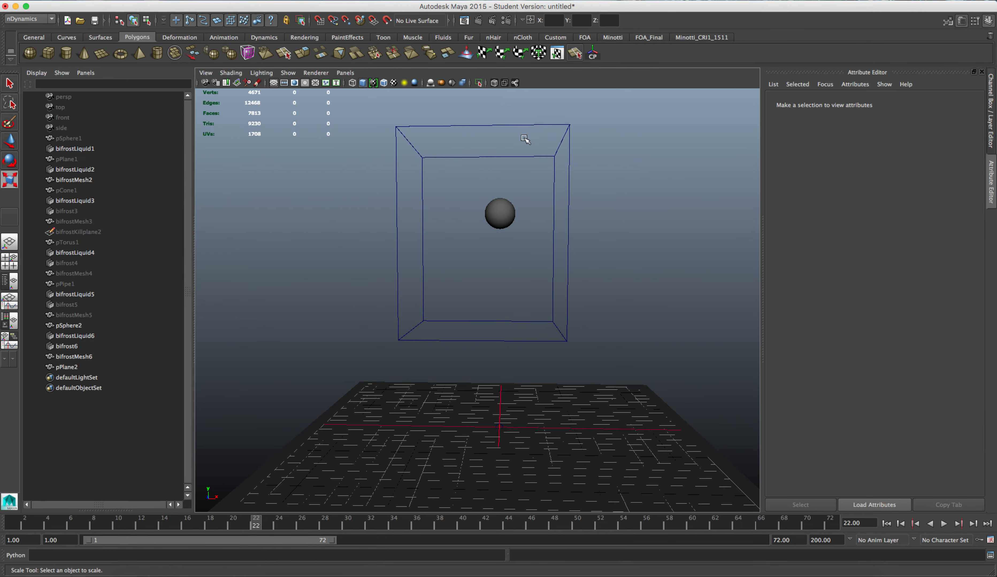
# Step: Open the Compute and Cache to Disk options for bifrost6 and highlight the untitled folder in the cache directory
pyautogui.click(511, 127)
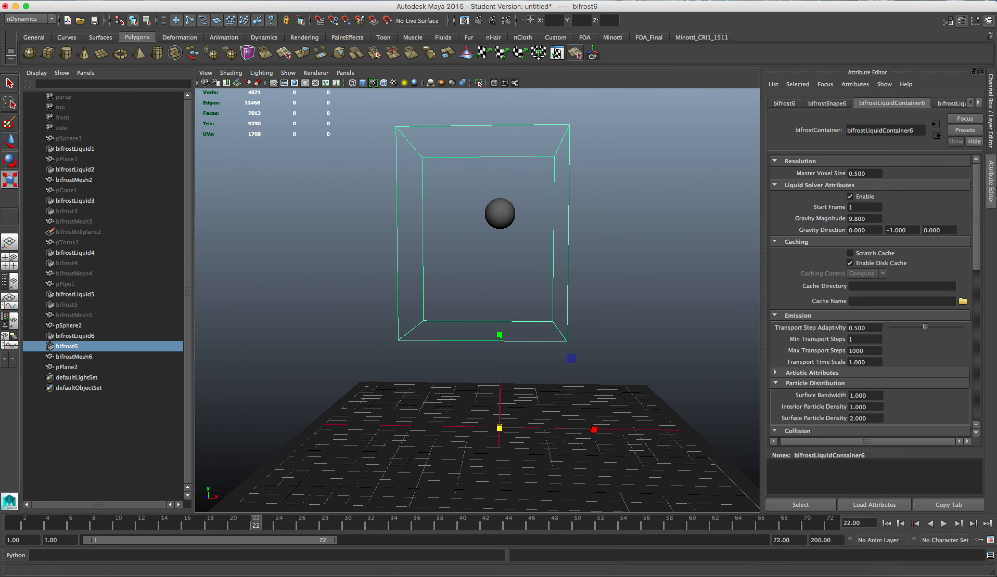
pyautogui.click(679, 0)
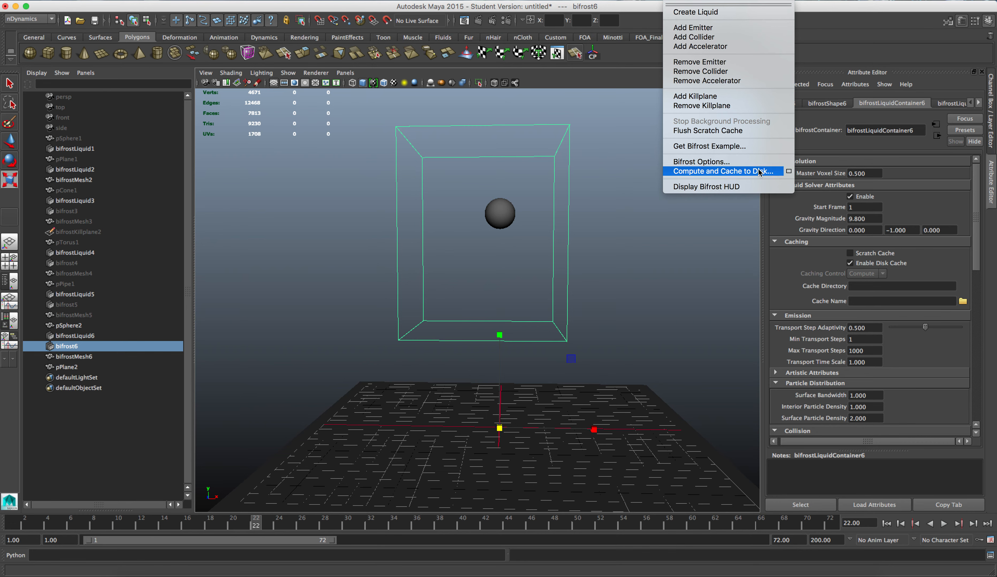
pyautogui.click(788, 171)
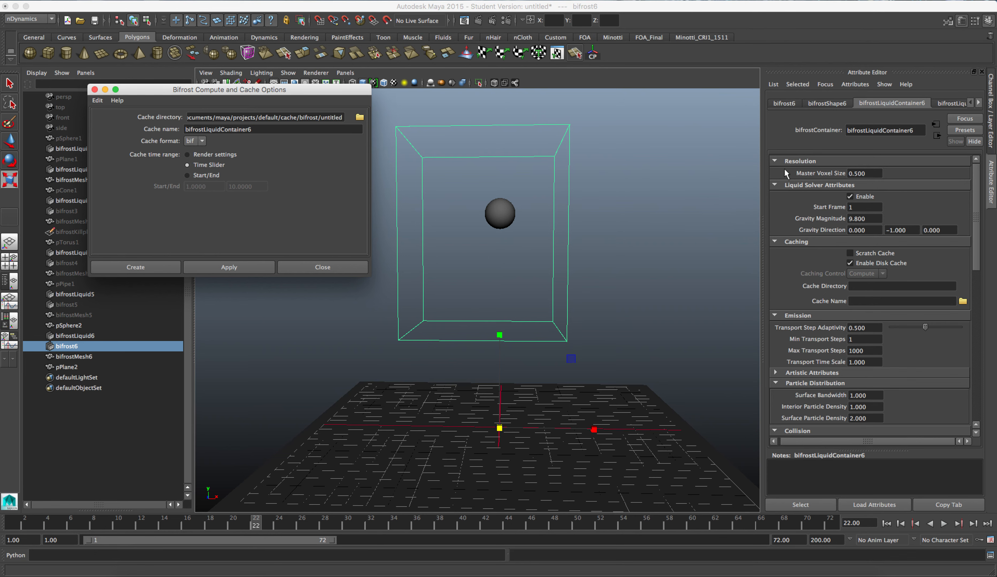
pyautogui.moveTo(300, 92); pyautogui.dragTo(333, 92)
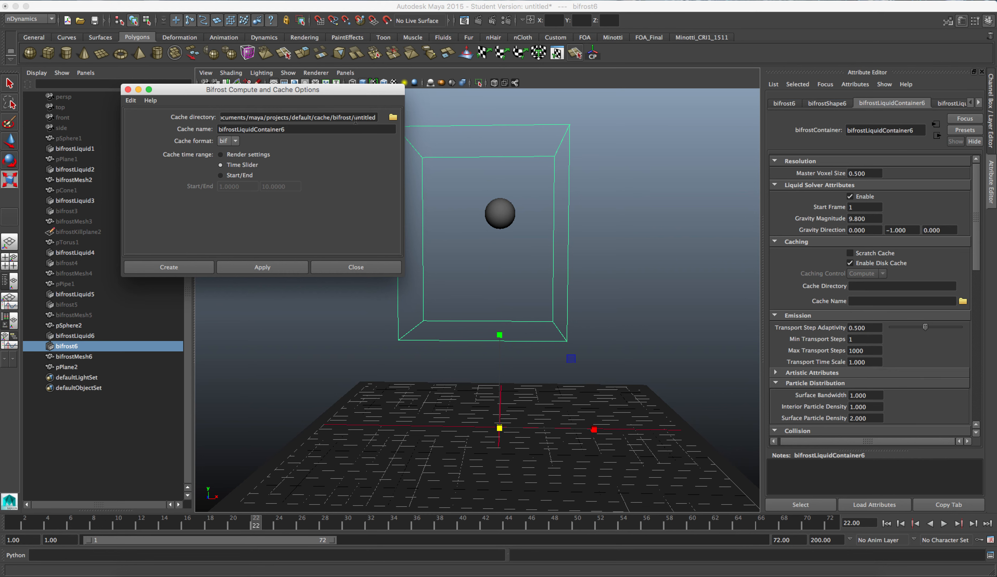
pyautogui.moveTo(375, 121); pyautogui.dragTo(356, 119)
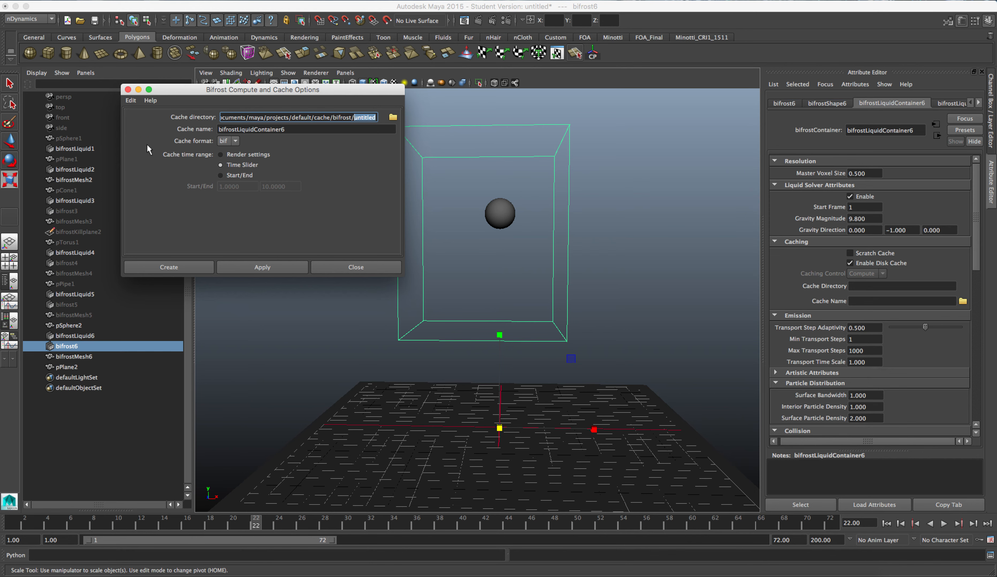
# Step: Switch the cache time range to Start/End, set the end frame to 72, and close the options without creating a cache
pyautogui.click(220, 176)
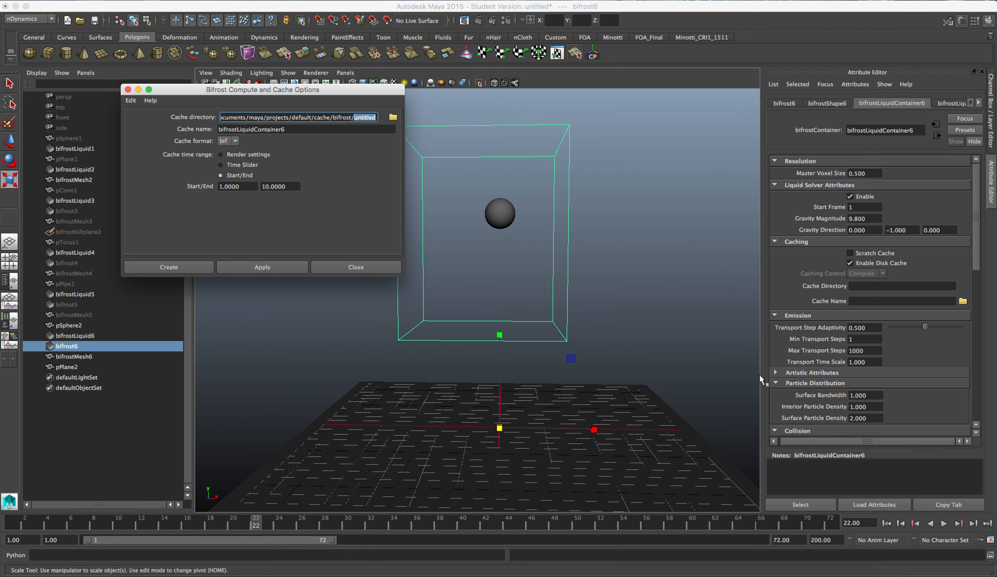
pyautogui.click(271, 186)
pyautogui.write('2')
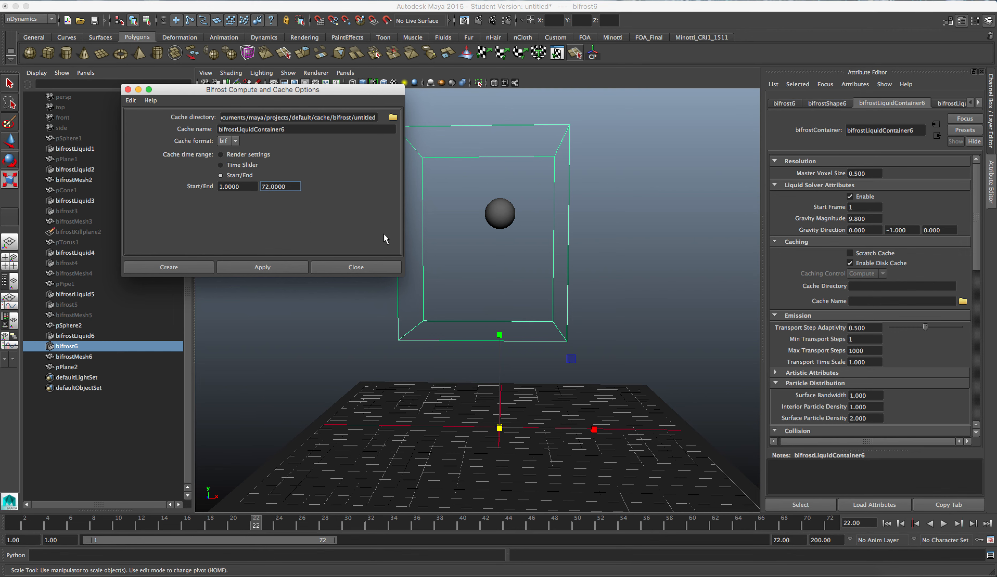
pyautogui.click(370, 266)
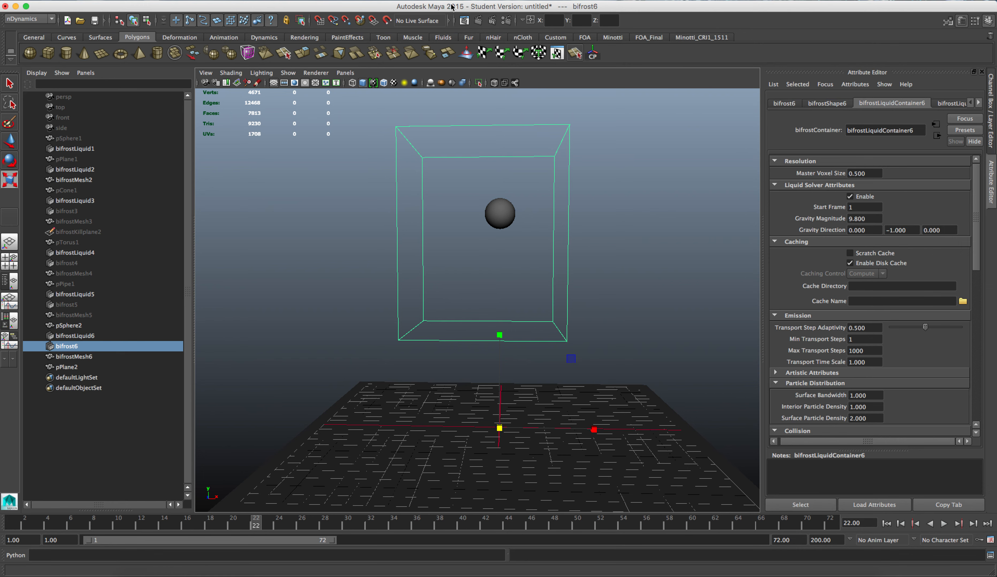
# Step: Examine the attributes of bifrostLiquidMaterial6, bifrostShape6 and bifrostLiquidContainer6 in turn, including the container's Render Stats
pyautogui.click(952, 103)
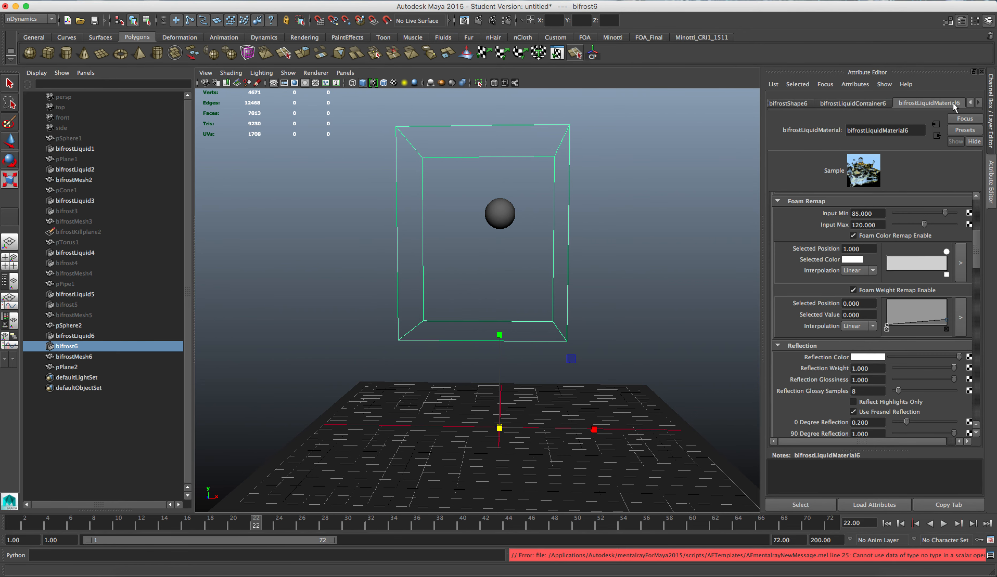
pyautogui.scroll(-5, 874, 408)
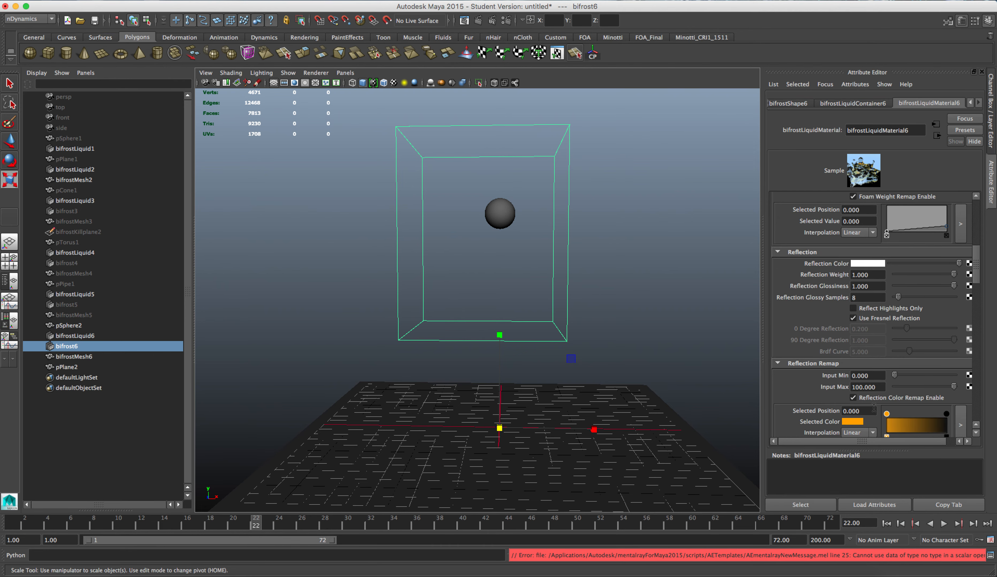
pyautogui.click(792, 101)
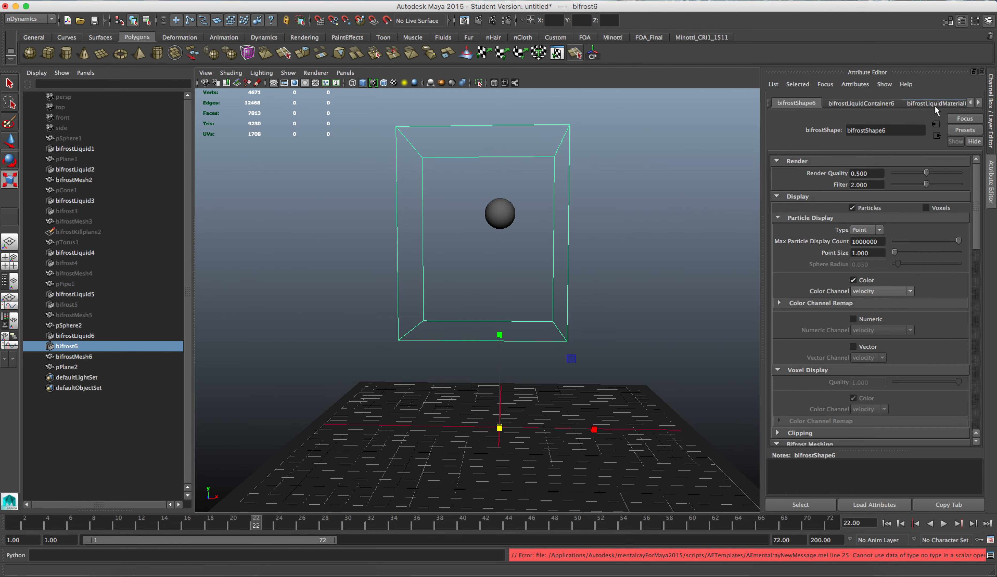
pyautogui.click(872, 103)
pyautogui.scroll(-5, 872, 293)
pyautogui.scroll(-5, 870, 364)
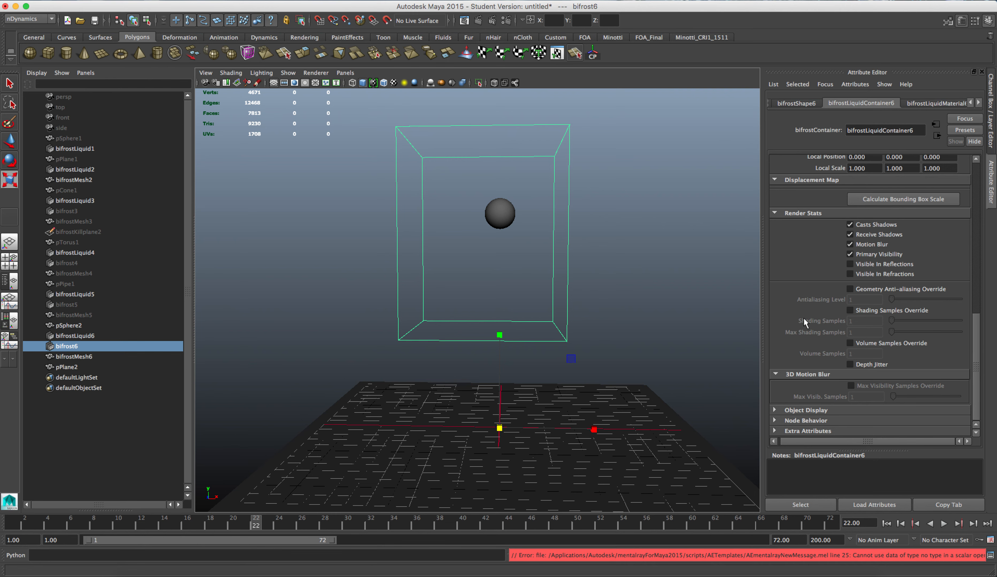
pyautogui.scroll(10, 818, 282)
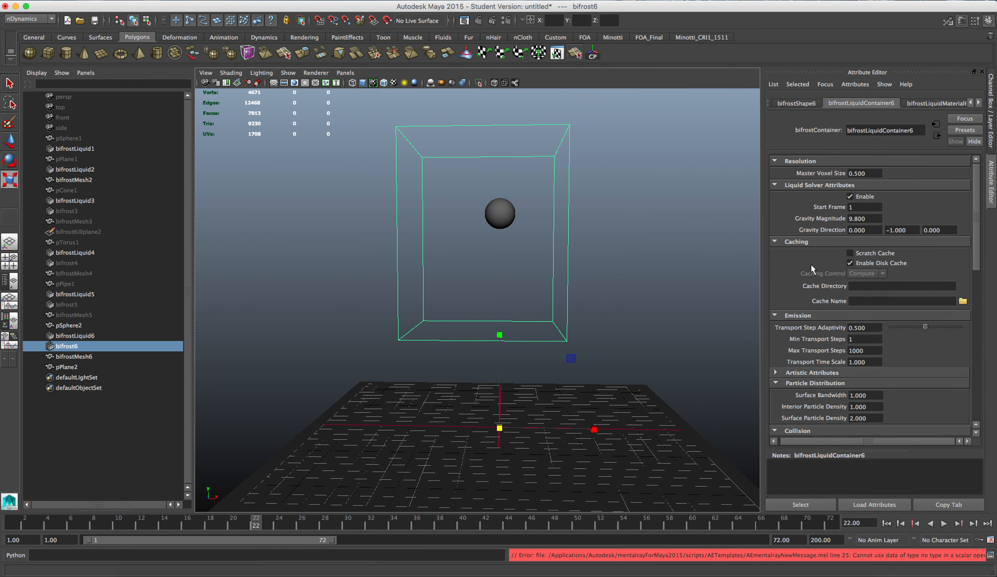
# Step: Collapse the container's Liquid Solver Attributes, Caching and Resolution sections and review its remaining attributes
pyautogui.click(794, 186)
pyautogui.click(807, 196)
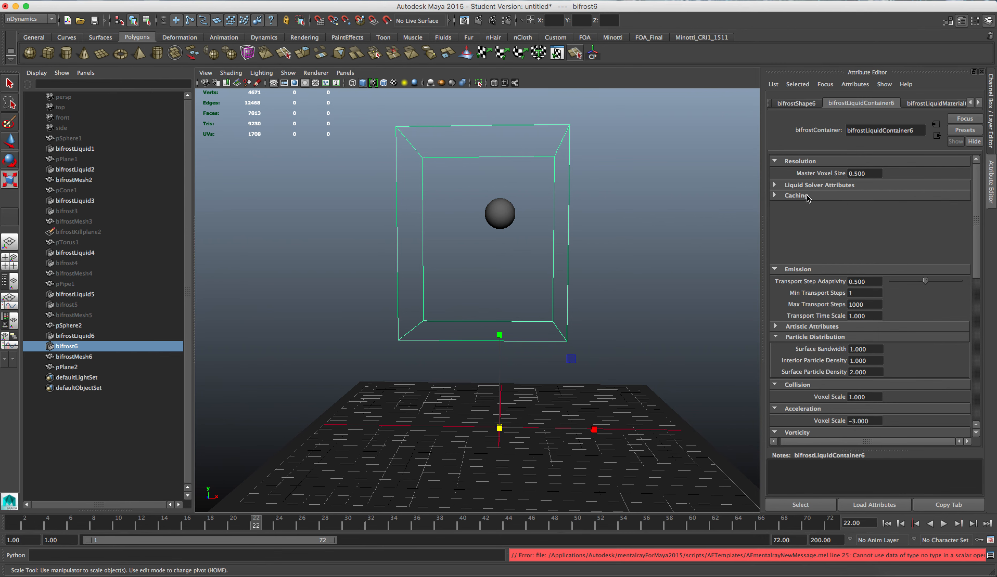
pyautogui.click(820, 162)
pyautogui.scroll(-10, 856, 359)
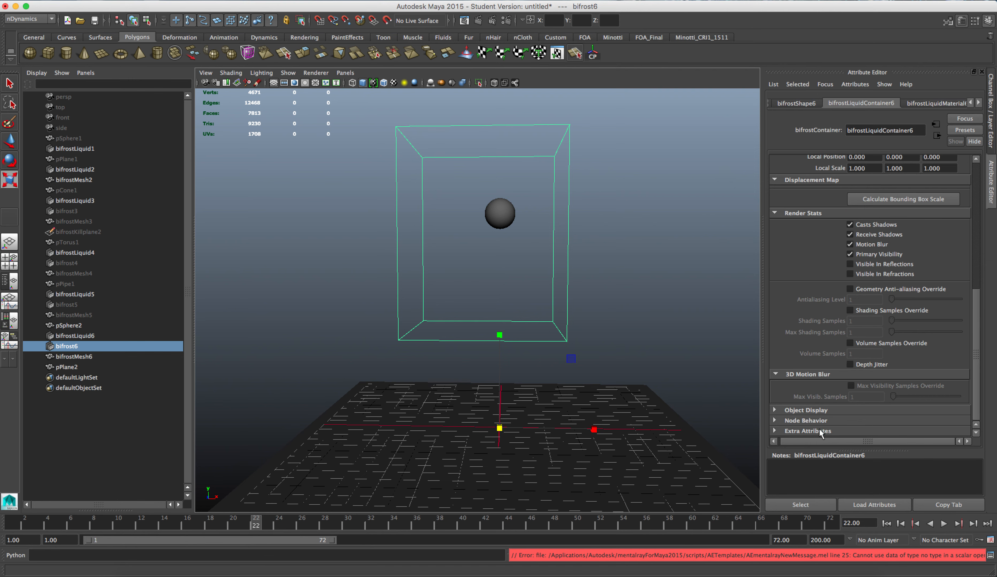
pyautogui.scroll(2, 828, 274)
pyautogui.scroll(5, 828, 274)
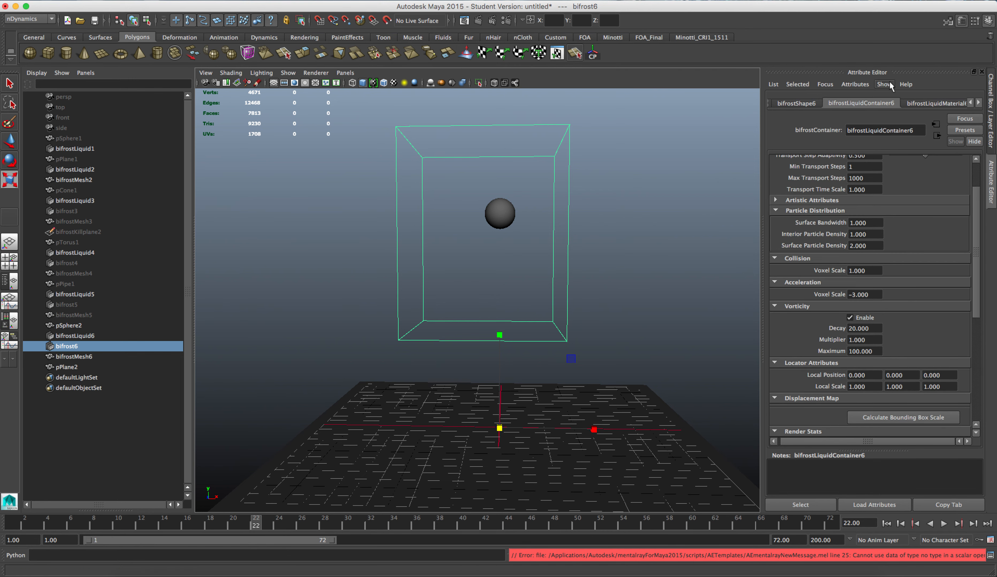
# Step: Examine the refraction, Bifrost Channels, mental ray and Advanced Reflection settings of bifrostLiquidMaterial6
pyautogui.click(928, 104)
pyautogui.scroll(-2, 899, 336)
pyautogui.scroll(-10, 899, 336)
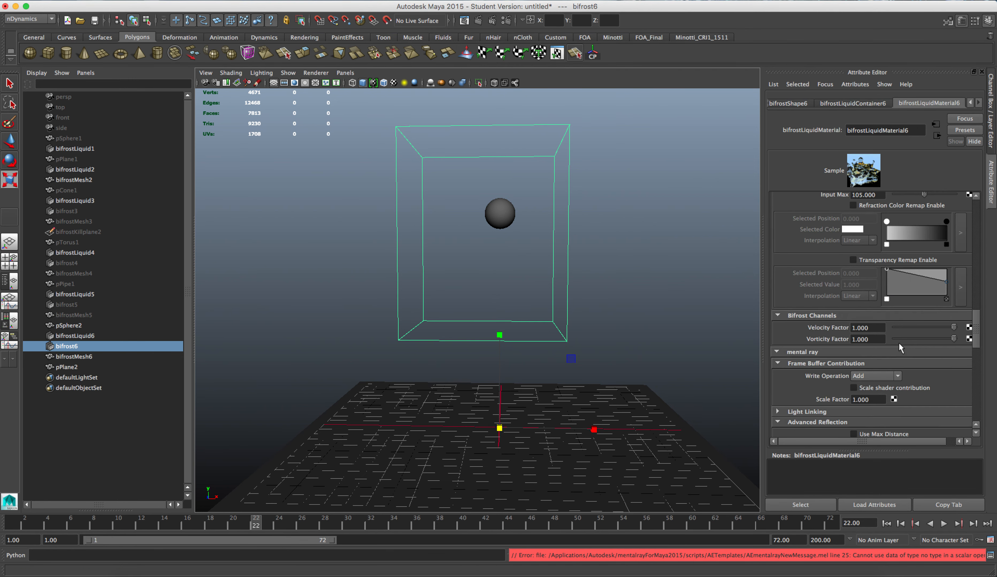
pyautogui.scroll(5, 898, 347)
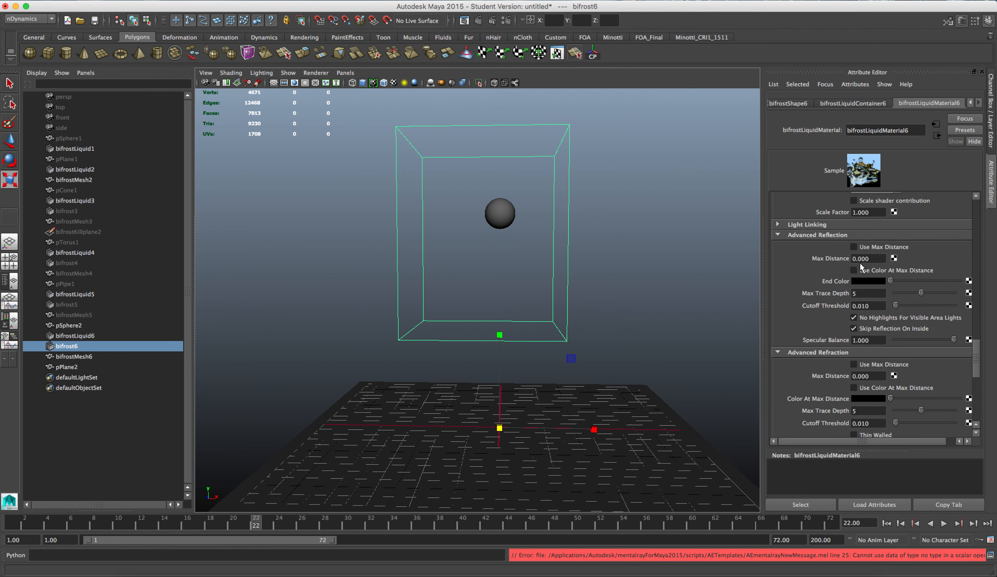
pyautogui.scroll(6, 860, 263)
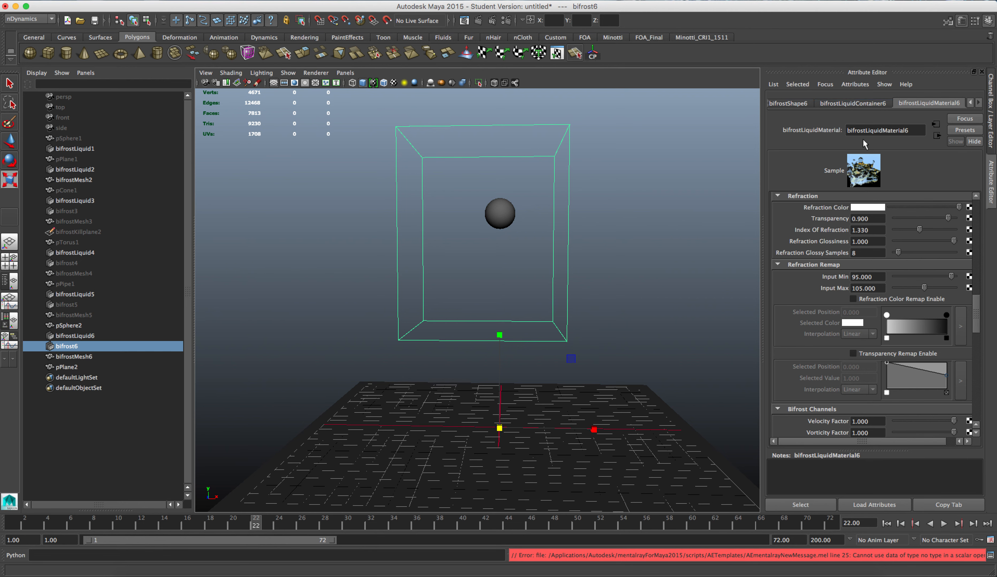
pyautogui.scroll(3, 822, 365)
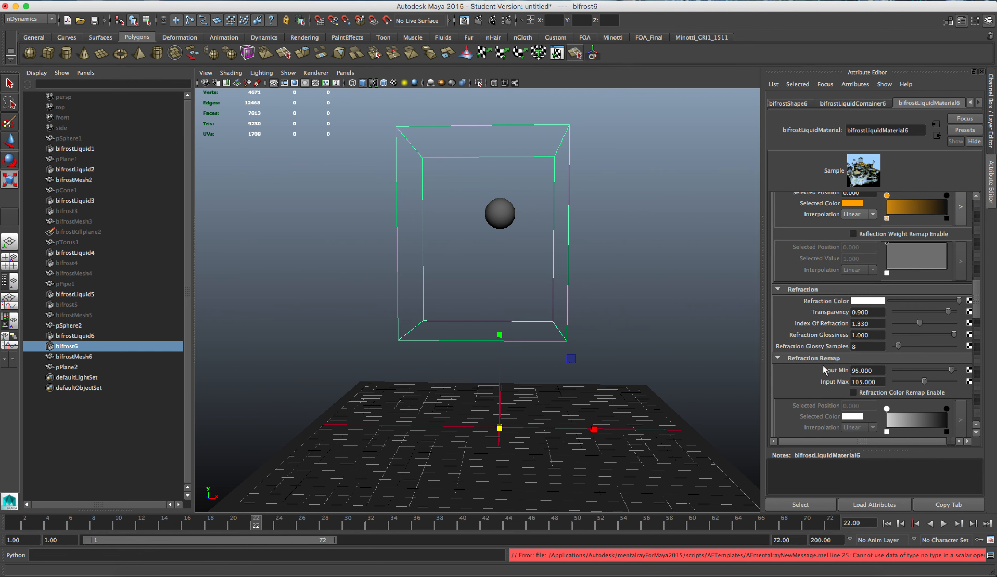
pyautogui.scroll(-8, 842, 358)
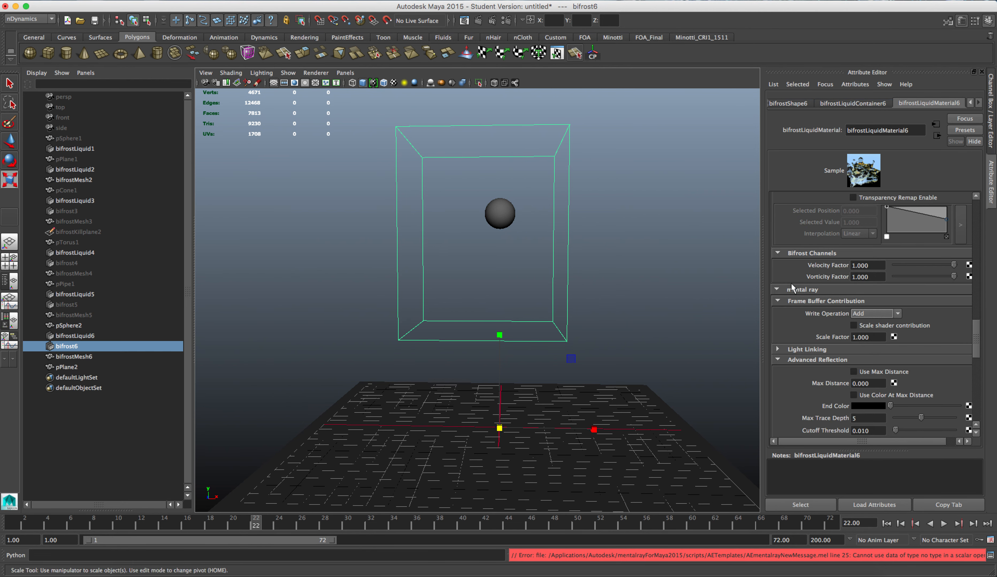
# Step: Examine the liquid material's mental ray settings, expanding Light Linking and reviewing Advanced Refraction, mental ray Bump, Indirect Illumination and Ambient Occlusion
pyautogui.click(806, 291)
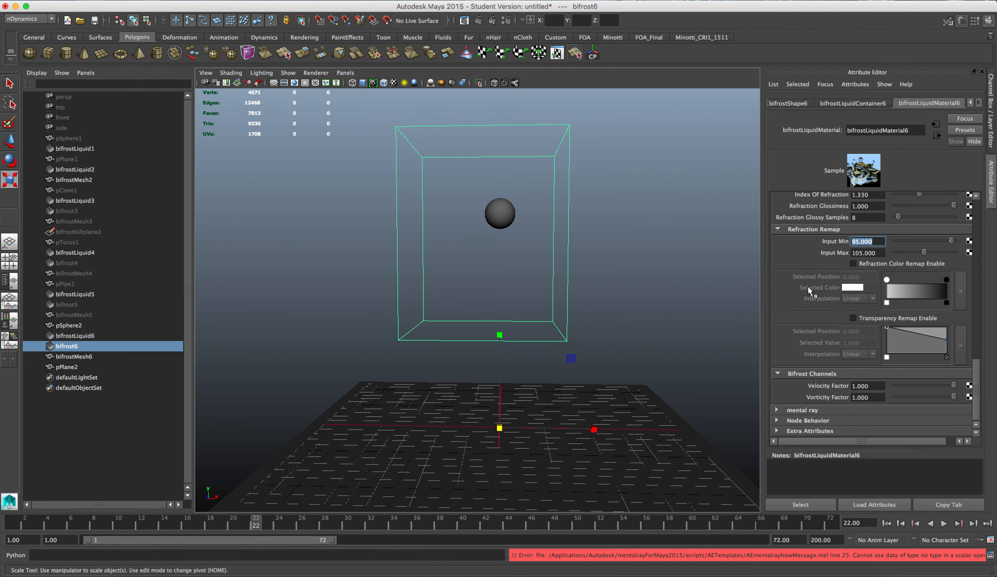
pyautogui.click(813, 411)
pyautogui.scroll(-6, 856, 421)
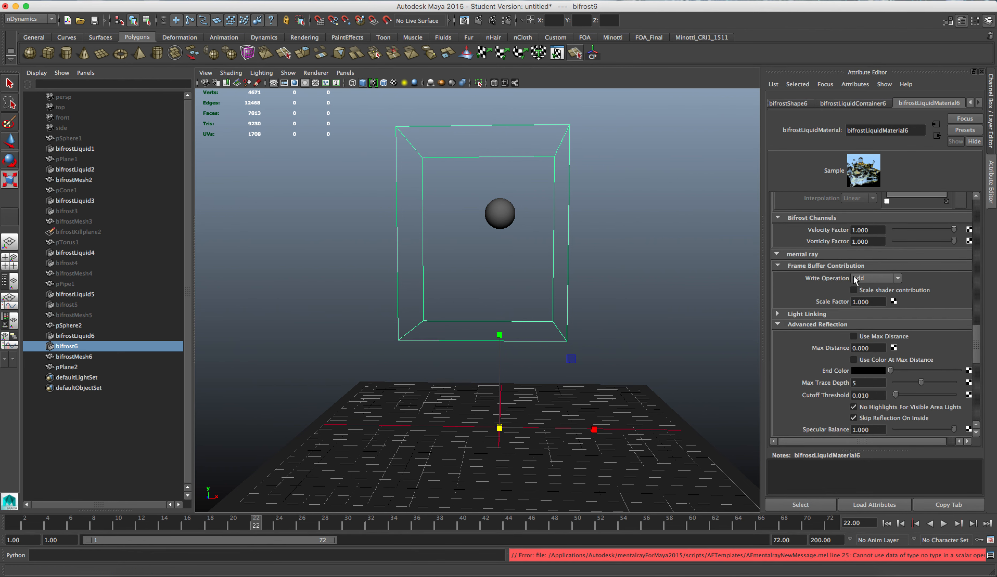
pyautogui.click(804, 314)
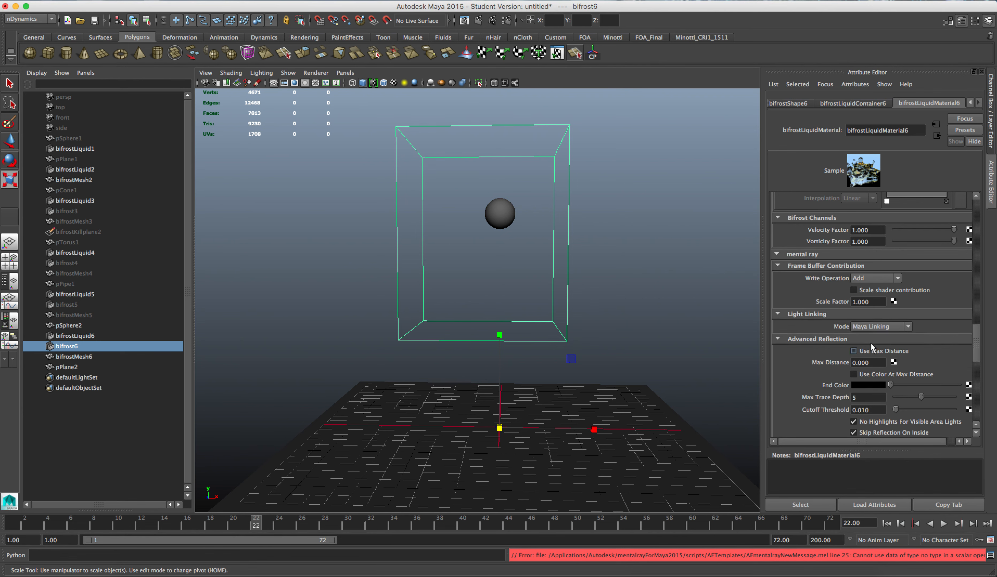
pyautogui.scroll(-3, 860, 360)
pyautogui.scroll(-6, 829, 381)
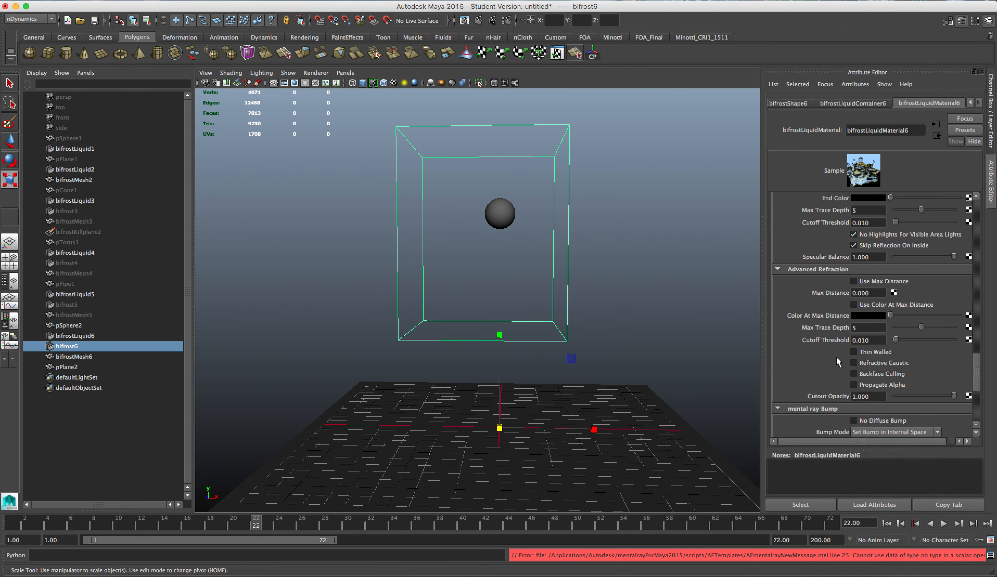
pyautogui.scroll(-6, 839, 386)
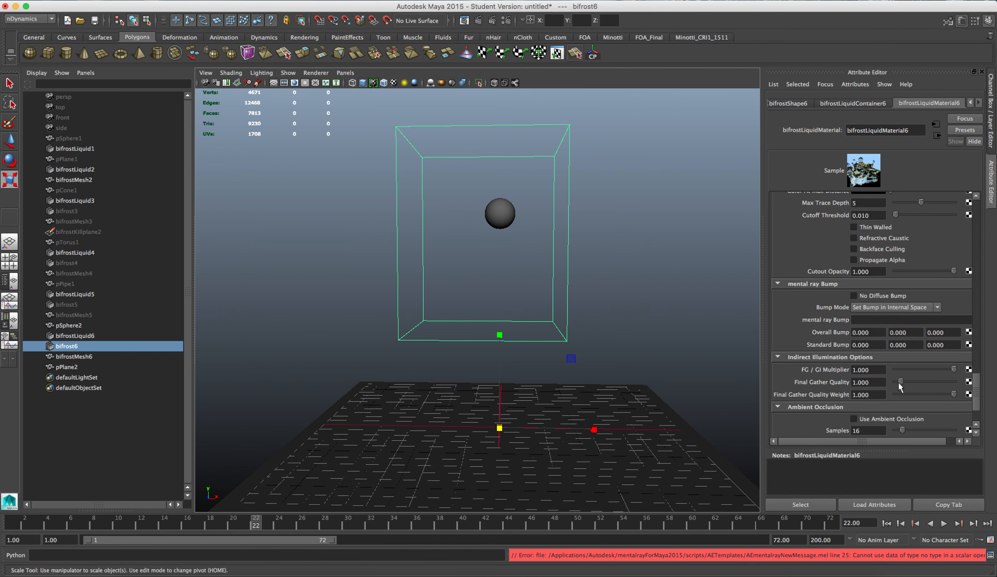
pyautogui.scroll(-3, 894, 374)
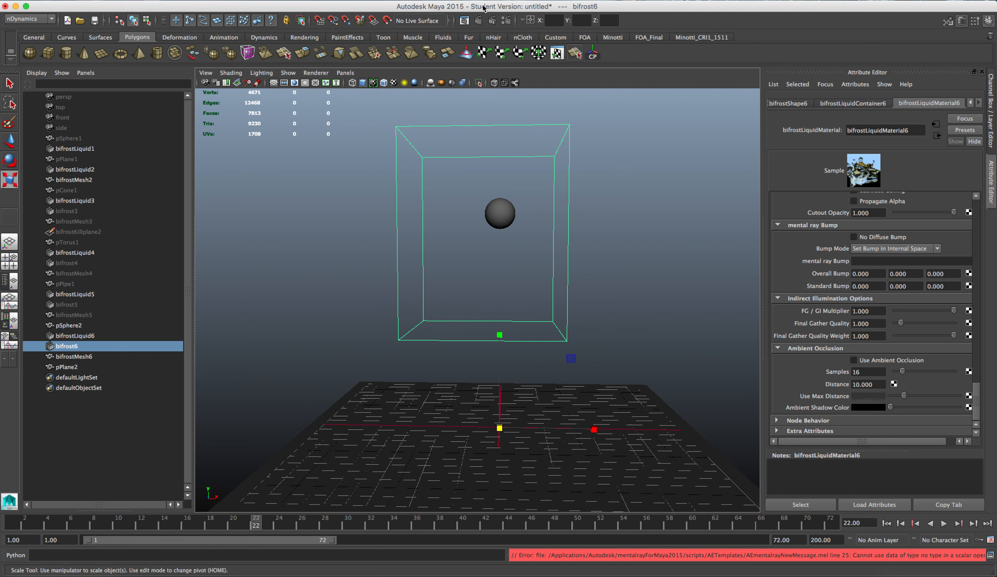
# Step: View the Common render settings for the mental ray renderer and close them without changes
pyautogui.click(506, 20)
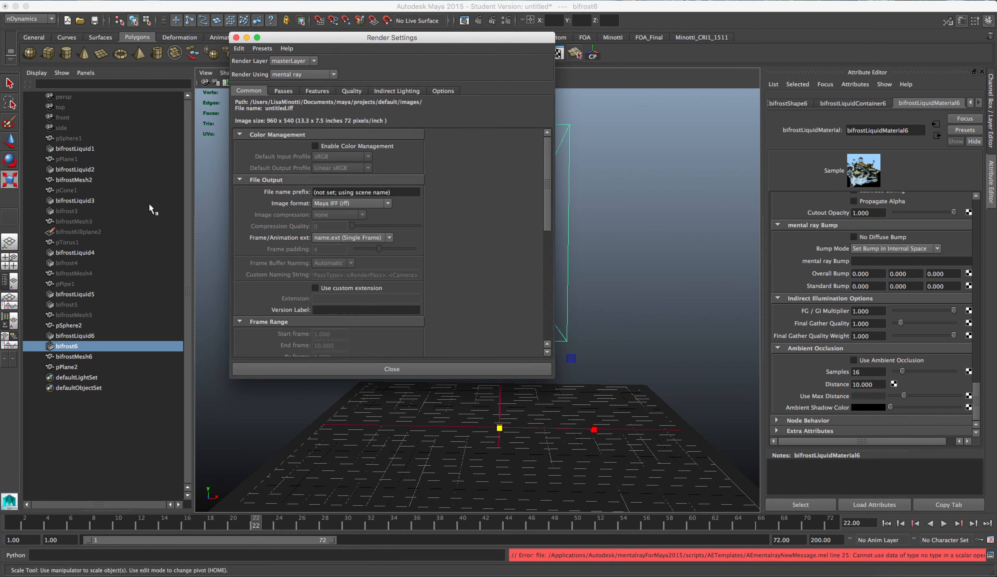
pyautogui.click(426, 371)
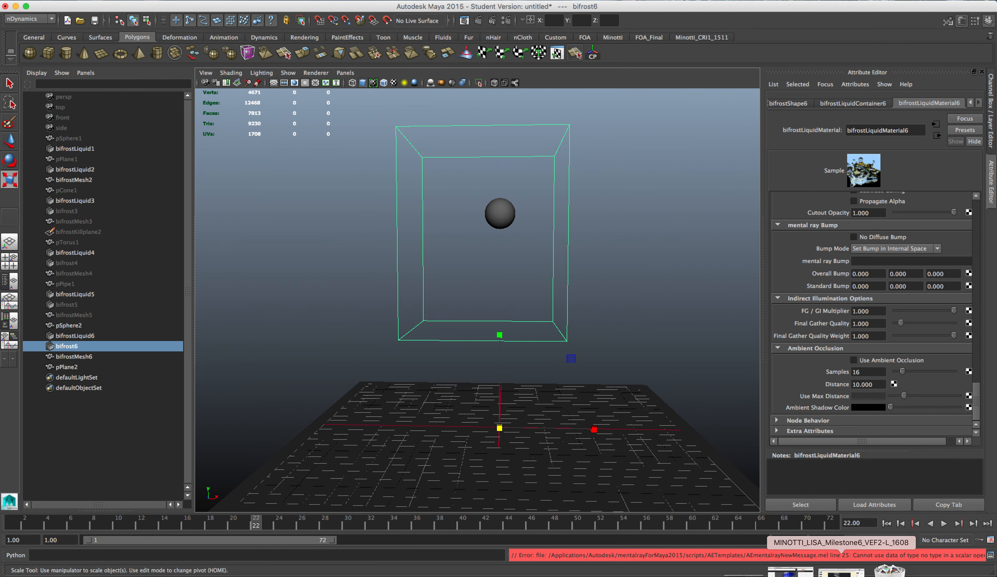
# Step: Switch to the minimized Keynote presentation and show its first slide, titled Maya Bifröst
pyautogui.click(836, 571)
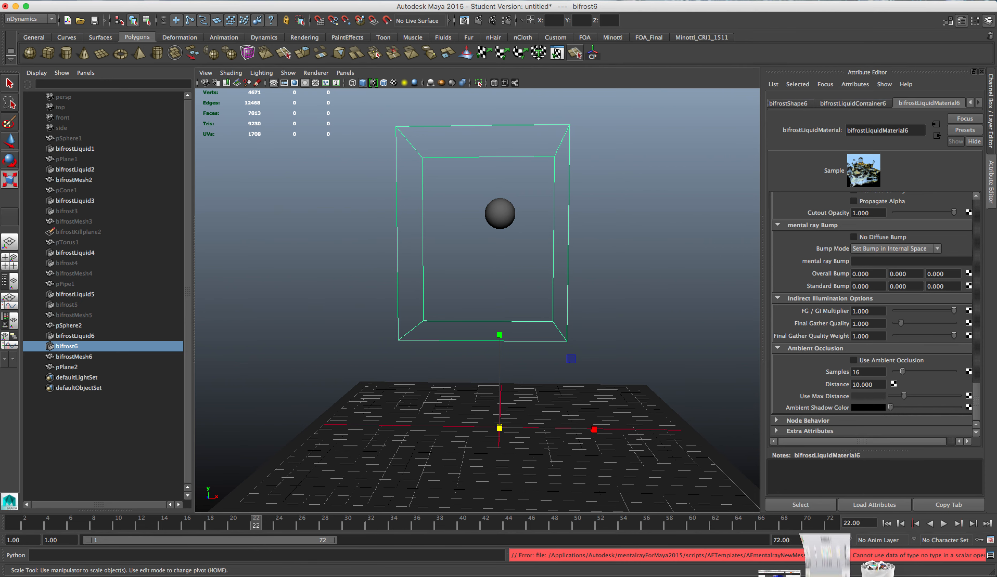
pyautogui.moveTo(275, 90); pyautogui.dragTo(281, 68)
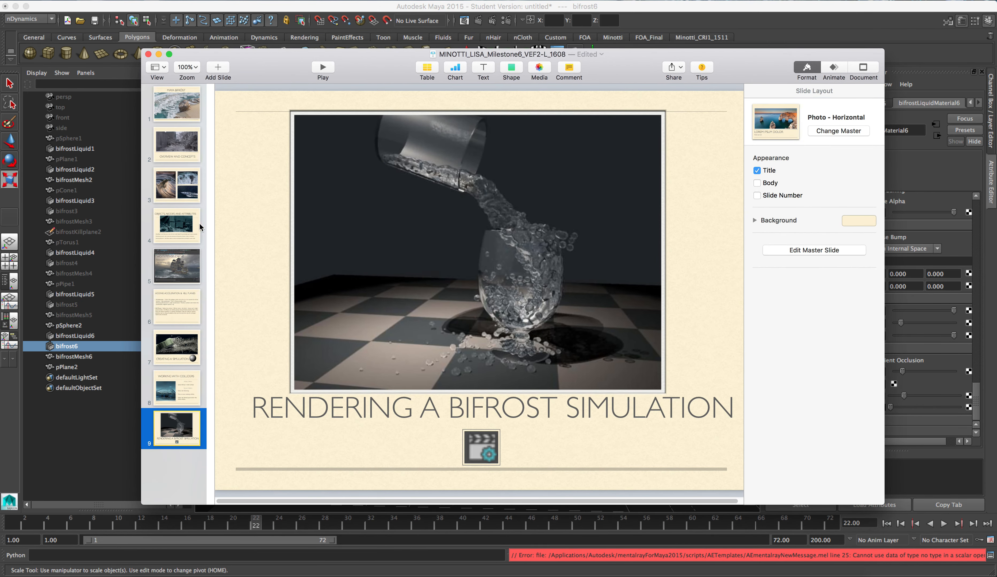
pyautogui.click(189, 119)
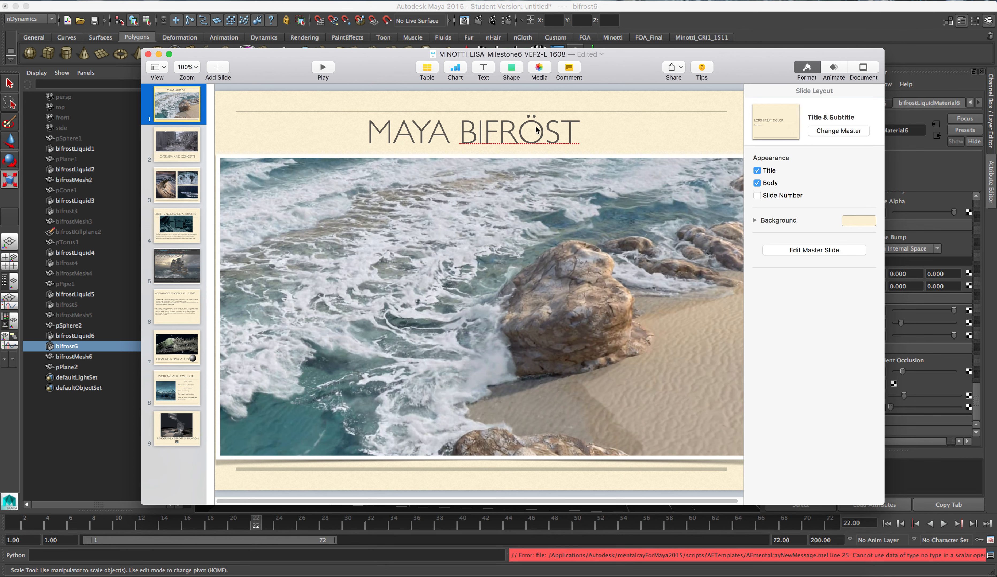